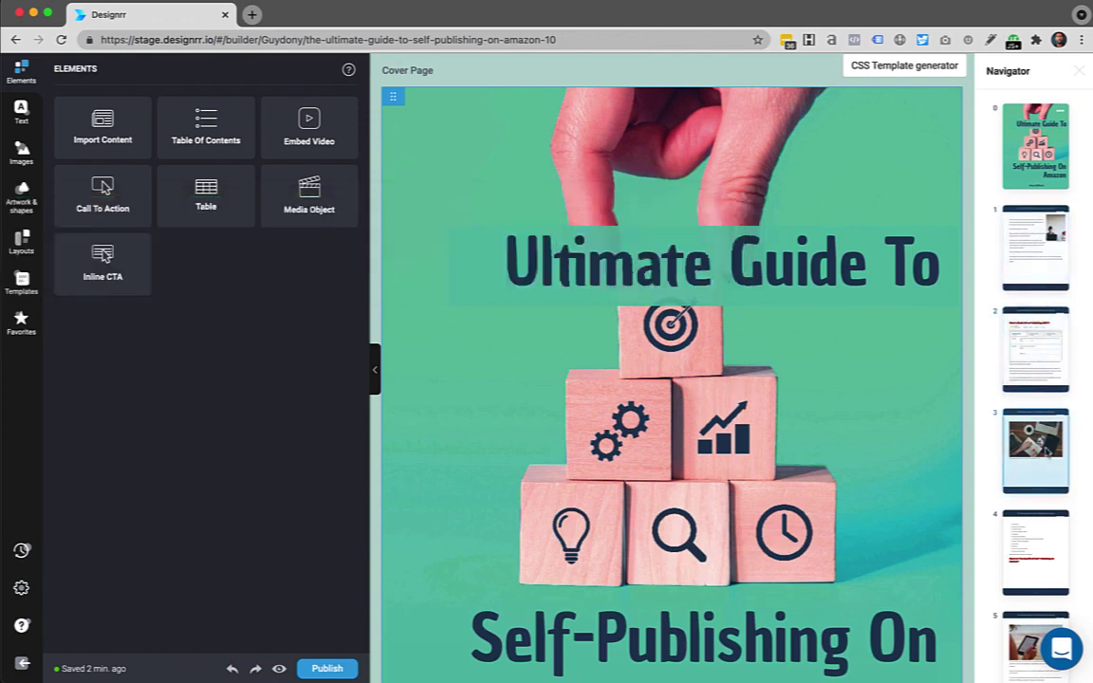
Go to page 7, which holds the laptop photo, and view the page actions available for it.
scroll(1045, 453, down, 10)
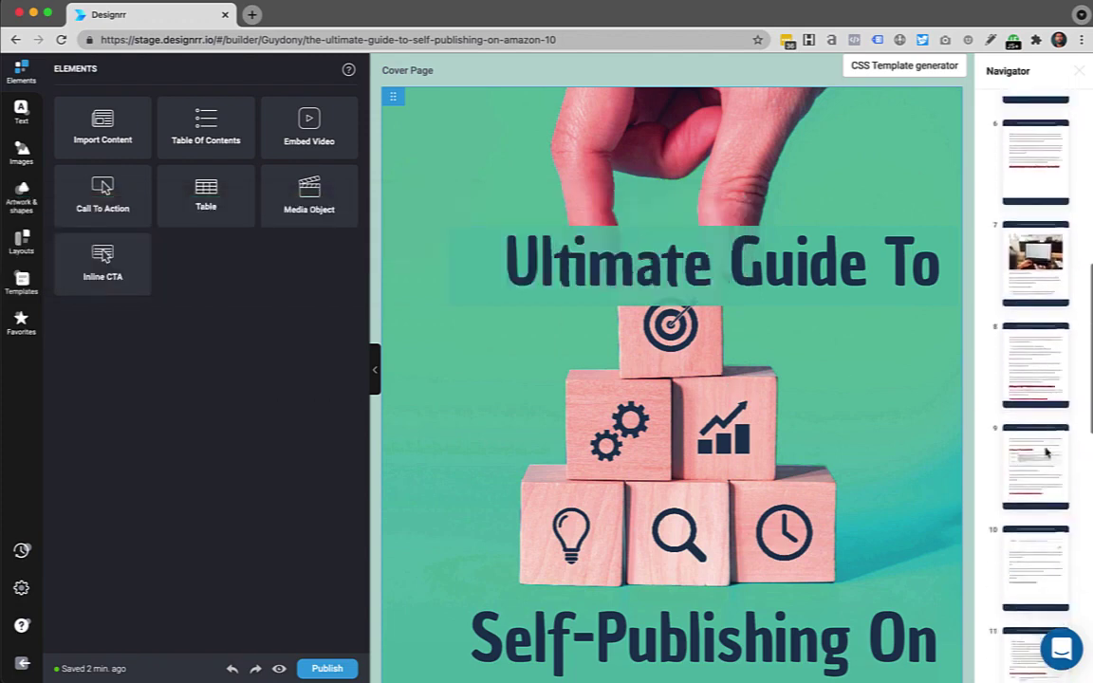
scroll(1043, 427, up, 2)
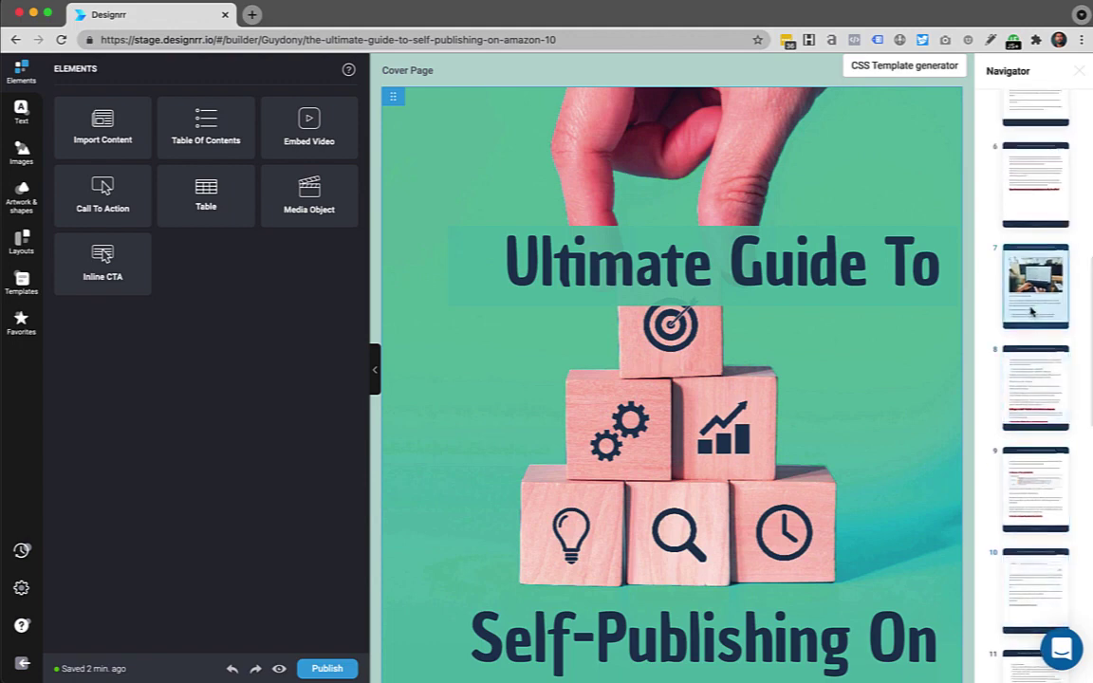
click(1031, 306)
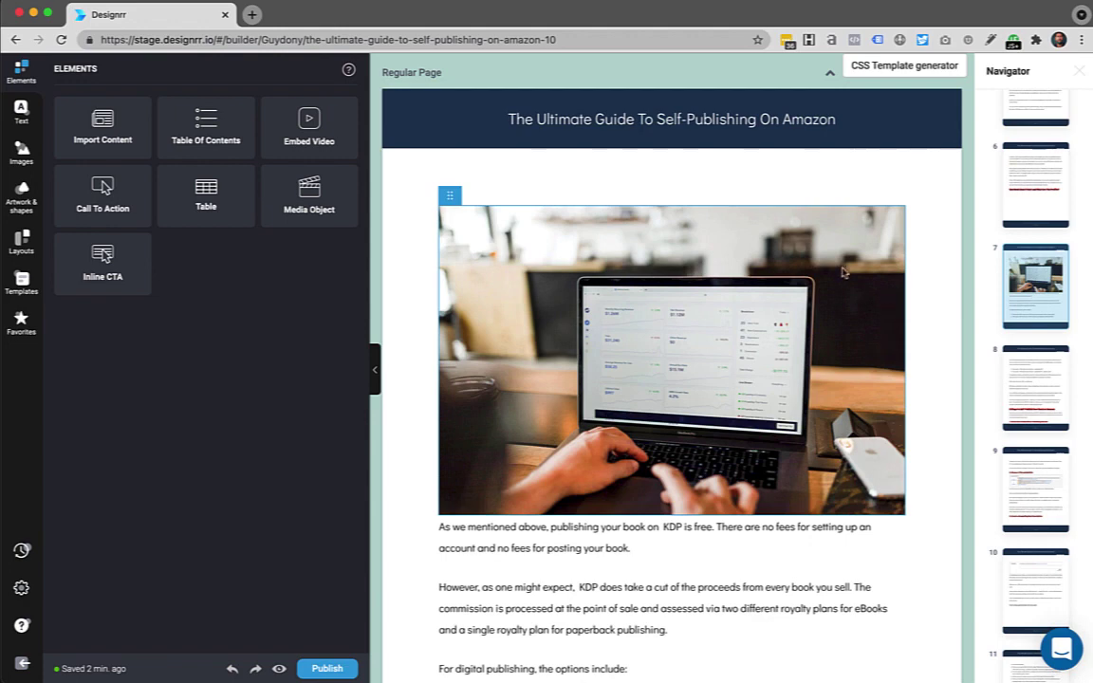
click(1061, 256)
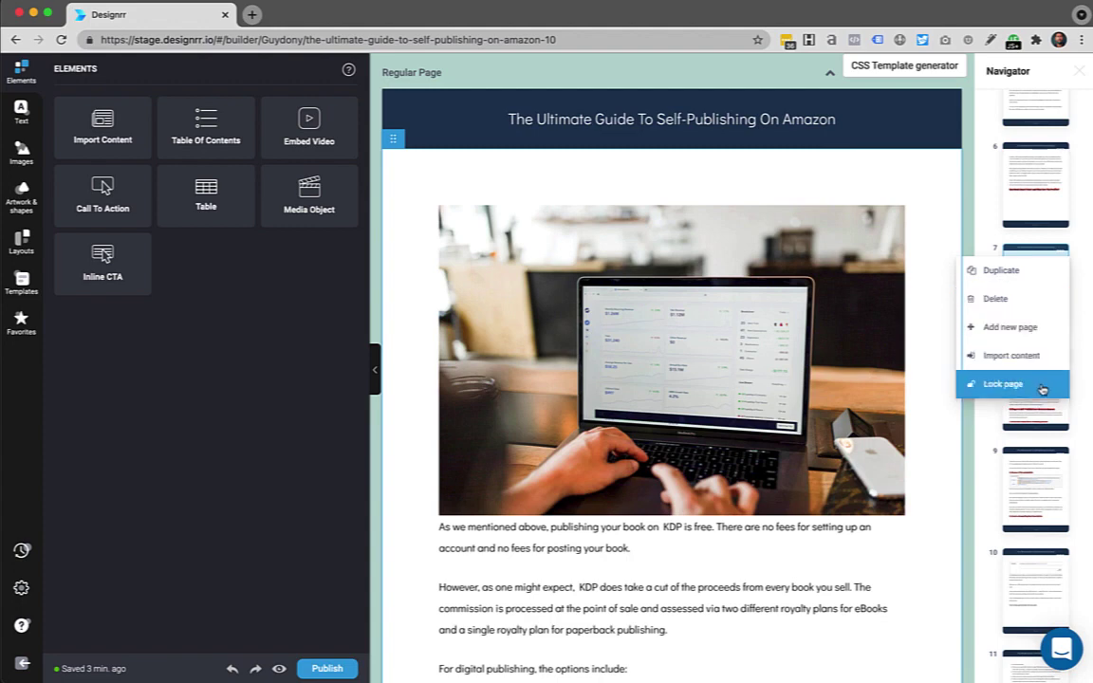
click(988, 435)
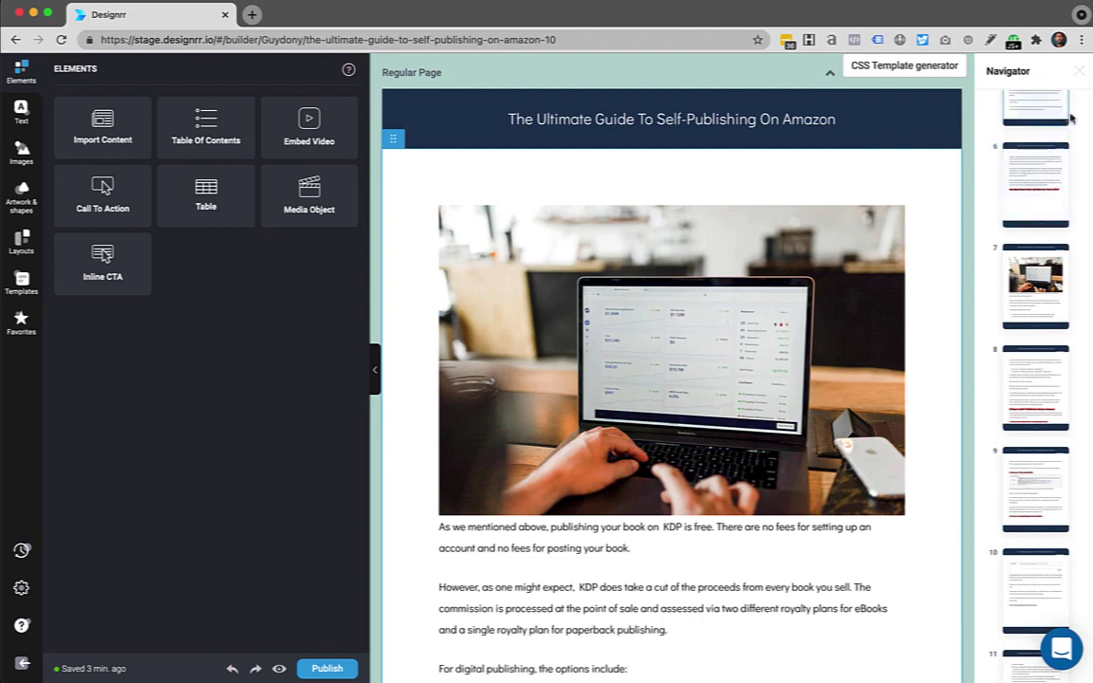
Hide the page Navigator and bring it back.
click(1079, 73)
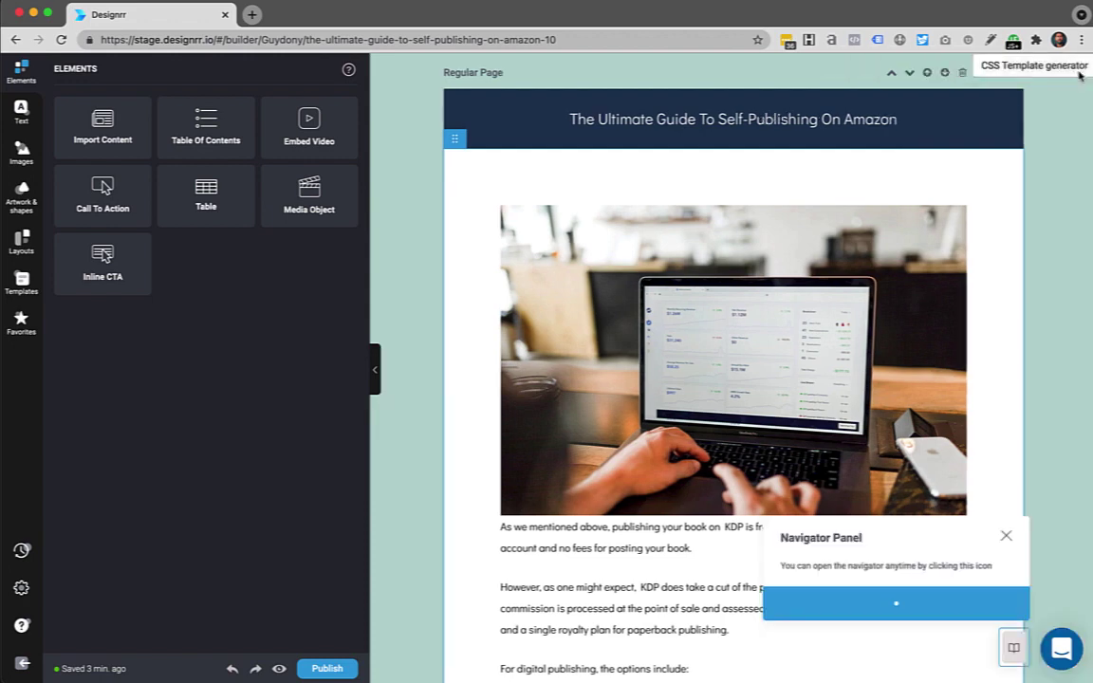
click(1014, 648)
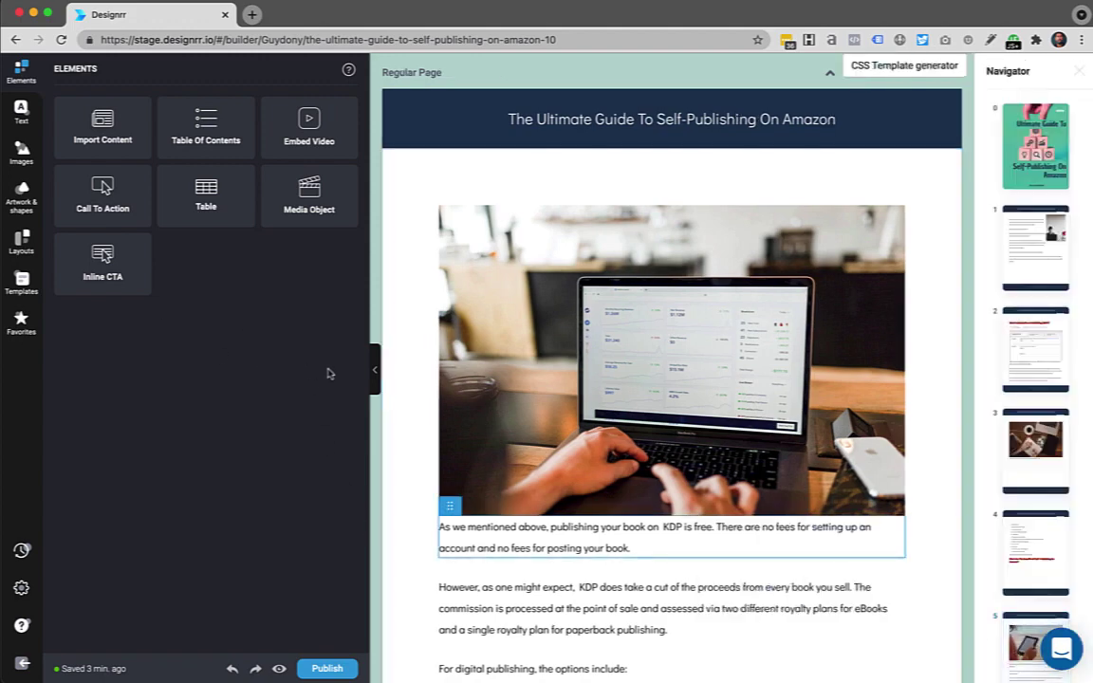
Collapse and re-expand the elements panel, and make it narrower to give the page more room.
click(374, 370)
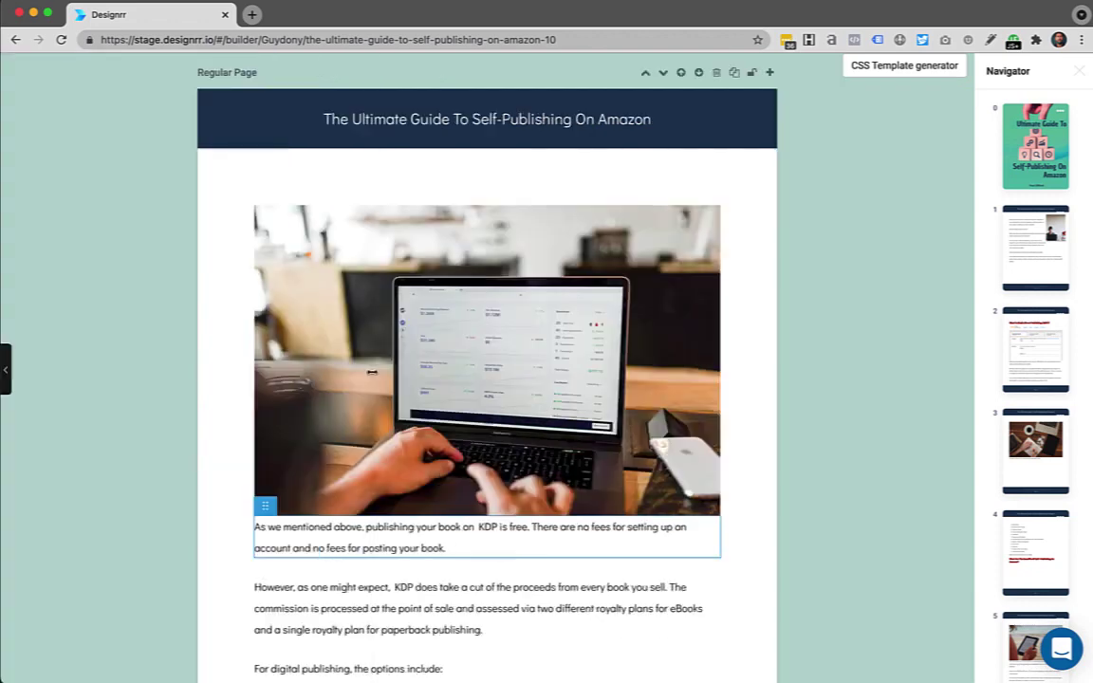
click(5, 372)
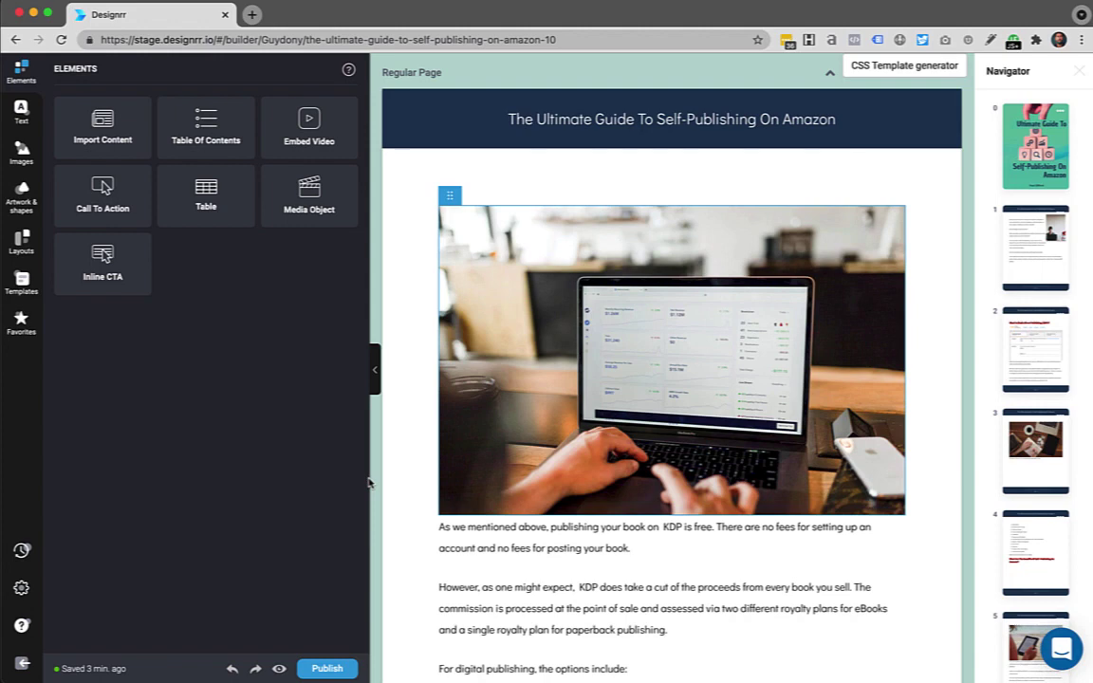
drag(371, 476, 166, 481)
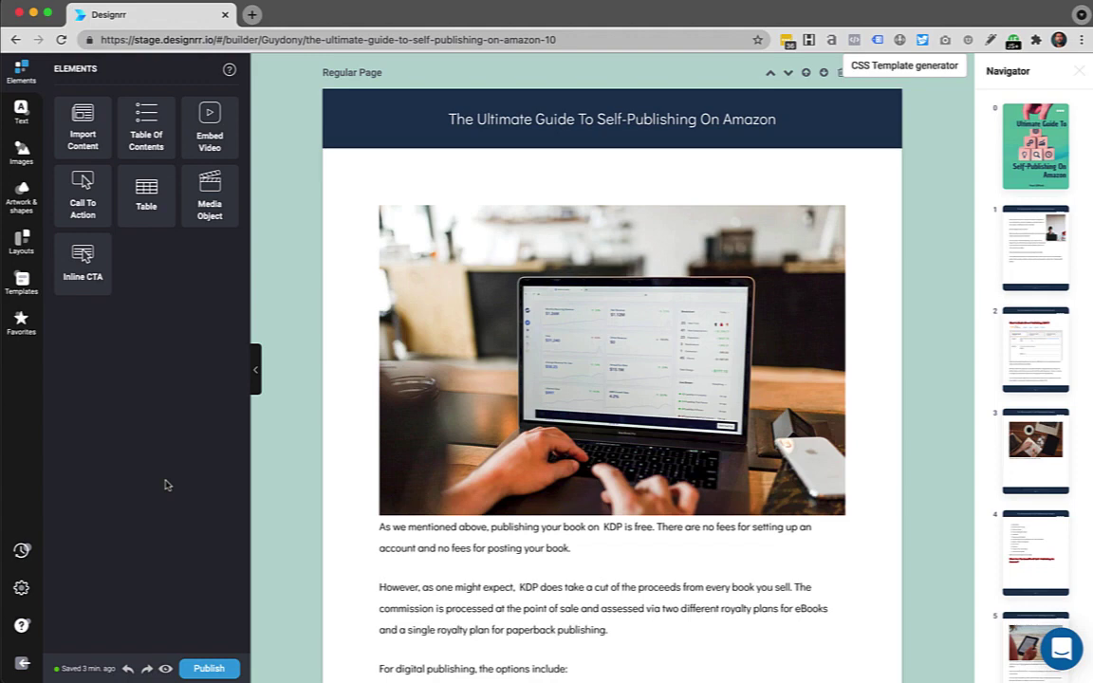
Insert " abc " into the word "expect" in page 7's paragraph beginning "However, as one might".
scroll(521, 483, down, 5)
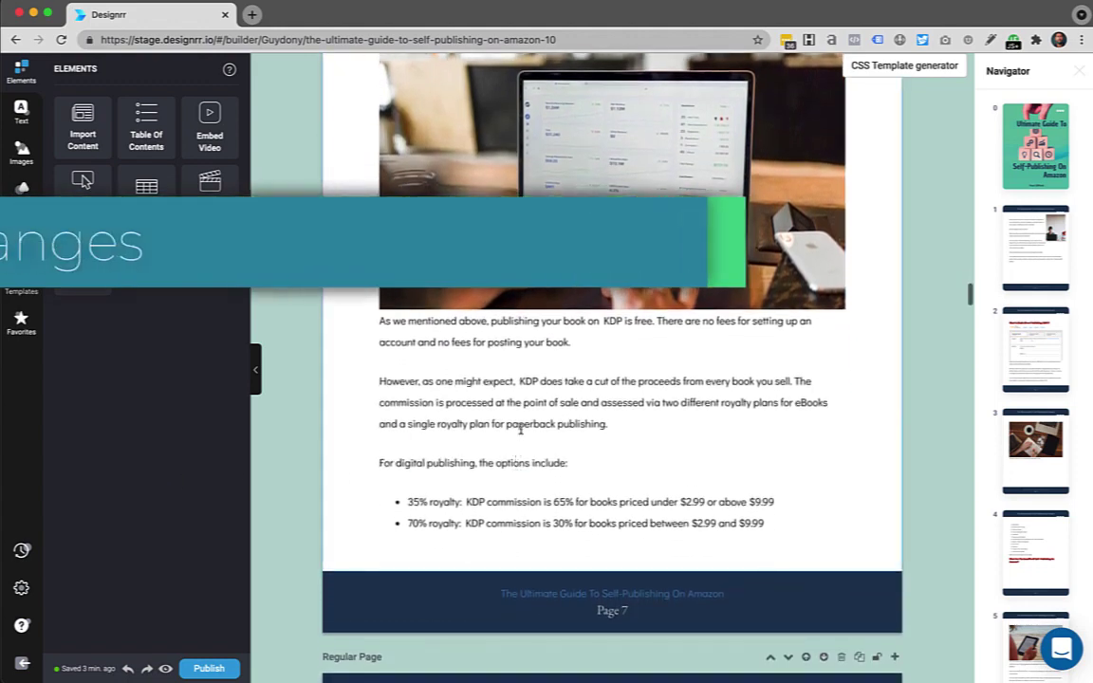
click(520, 429)
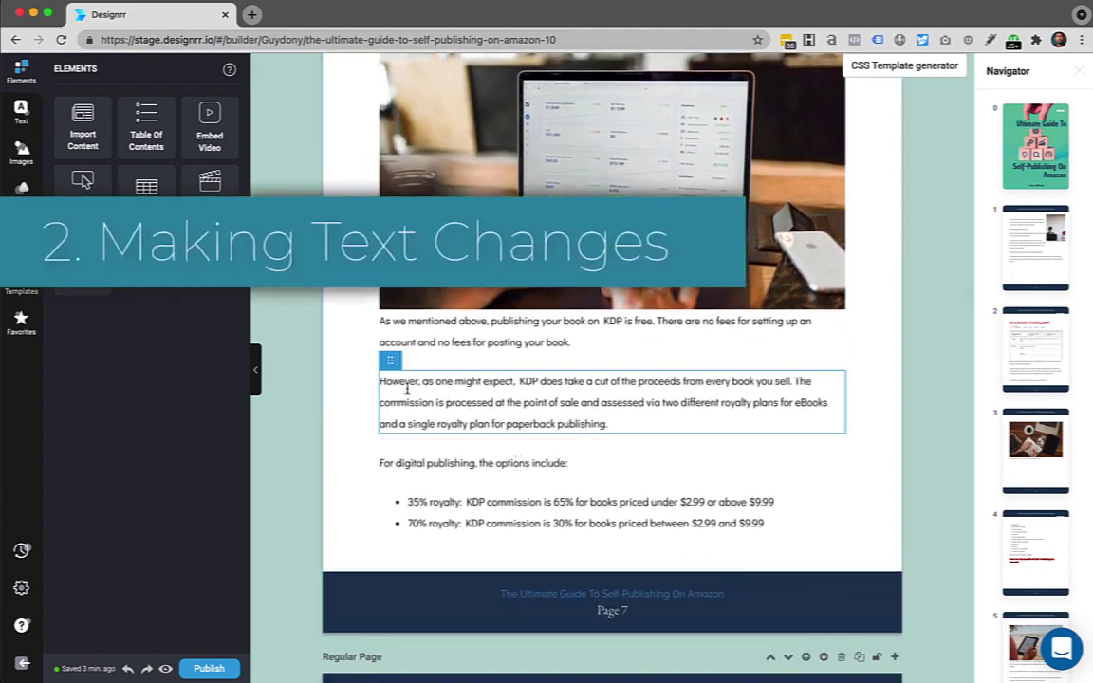
click(498, 381)
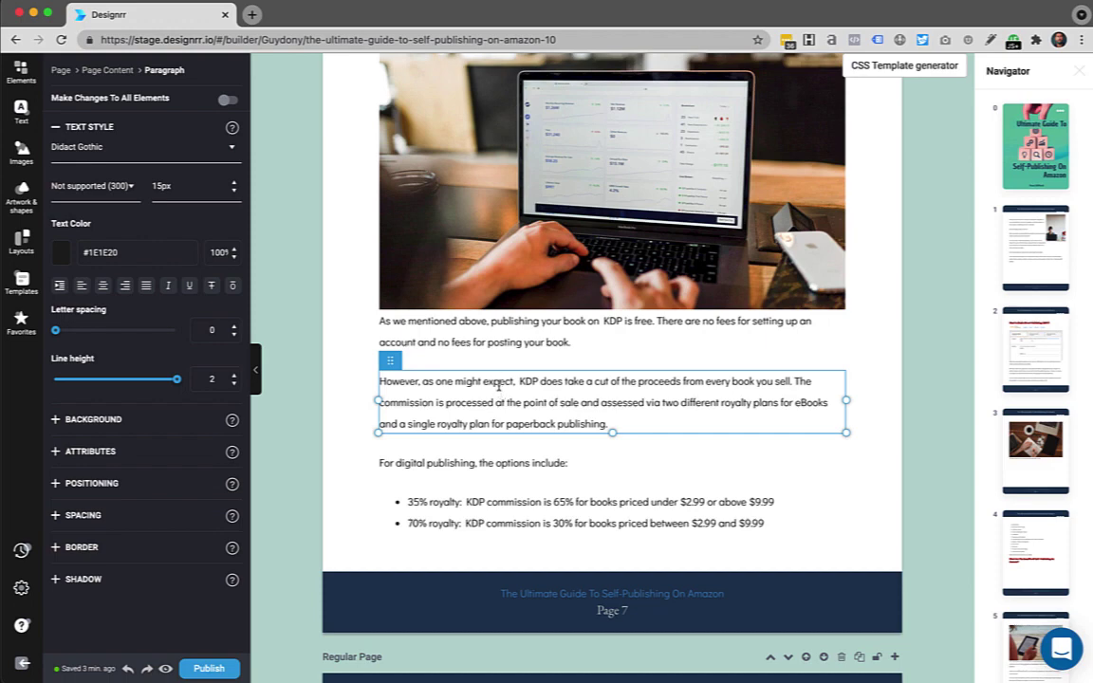
text(l)
text(e)
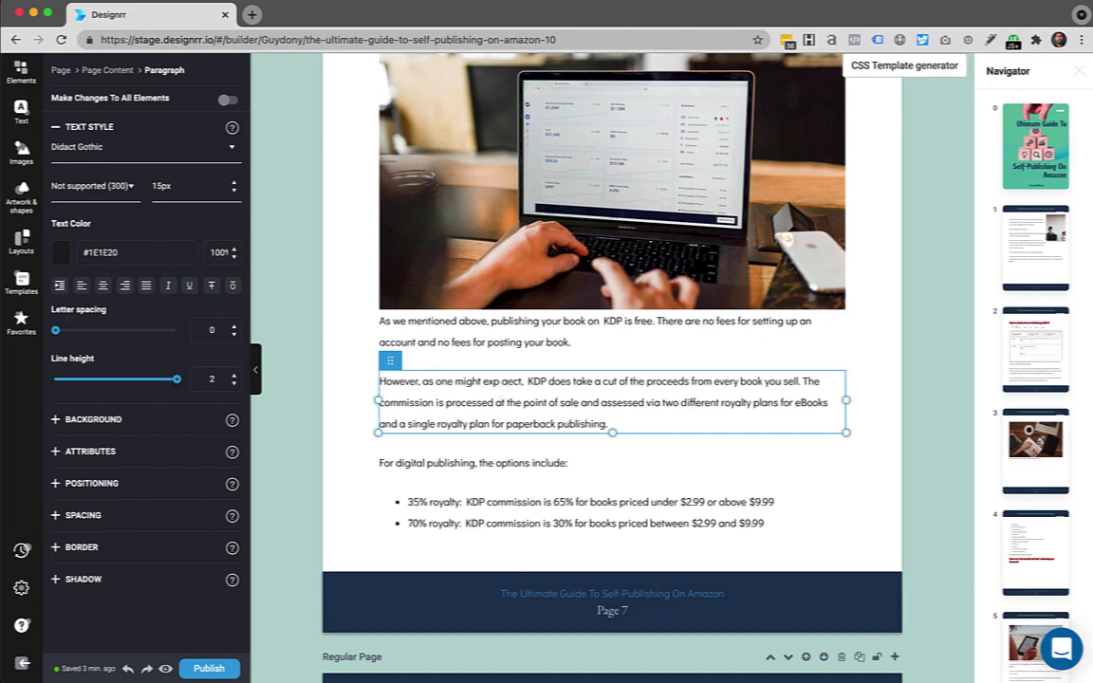
text(bc)
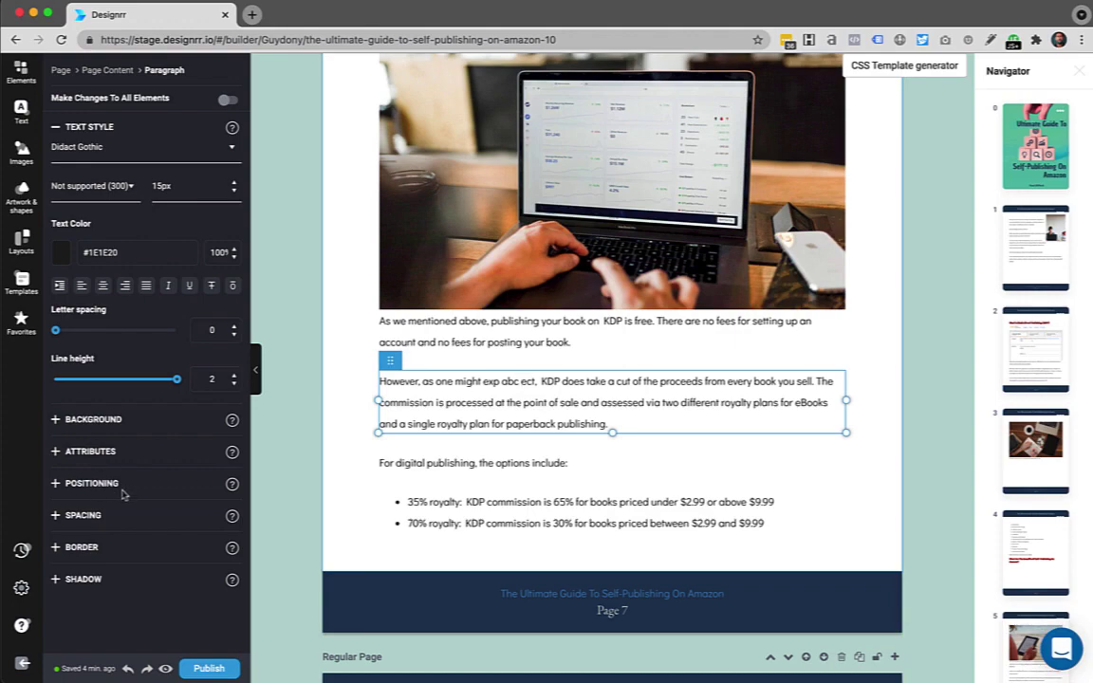
Change the font of the "2. Choose a Title and Subtitle" heading and all matching headings to Arimo.
scroll(517, 313, down, 20)
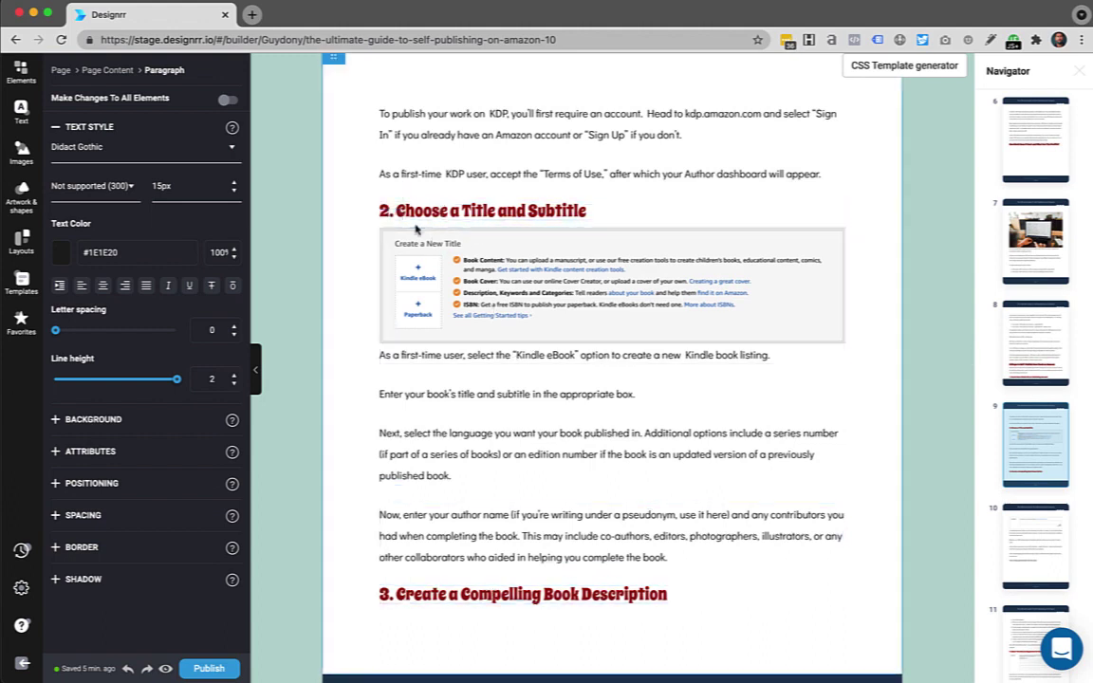
click(442, 211)
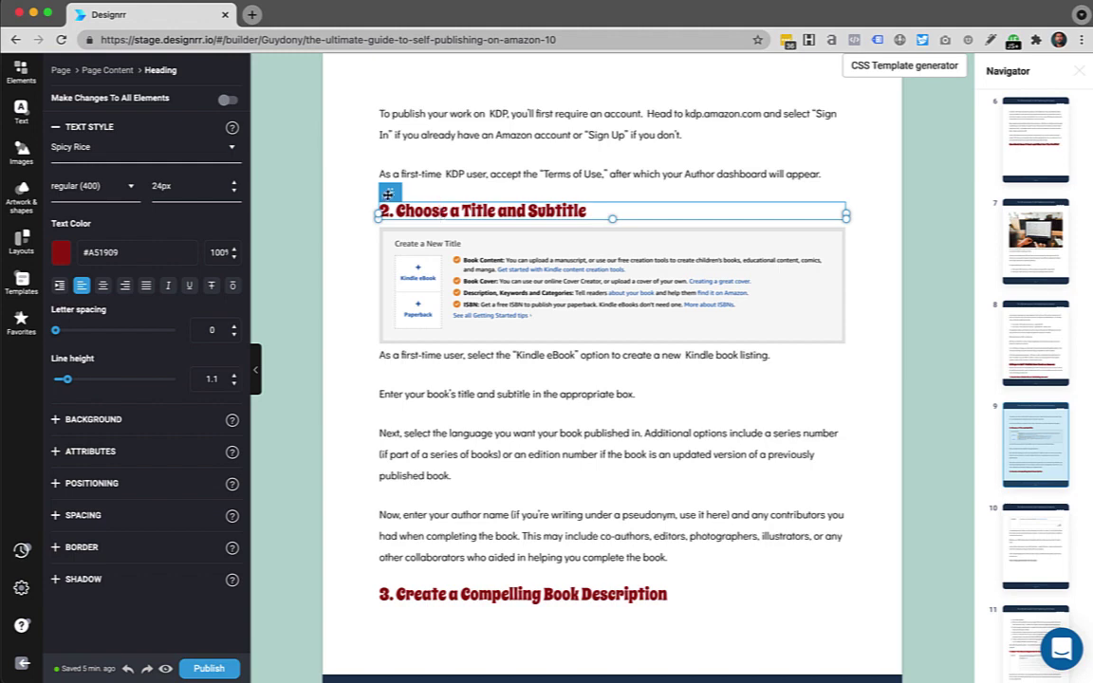
mouse_move(387, 193)
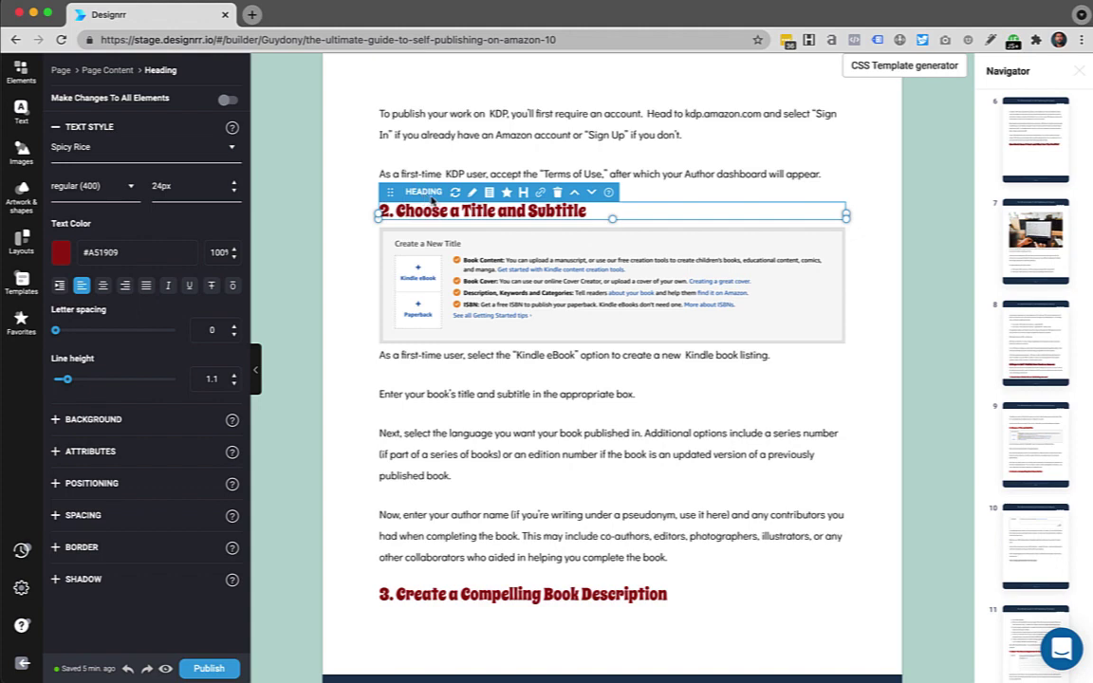
click(226, 101)
click(80, 150)
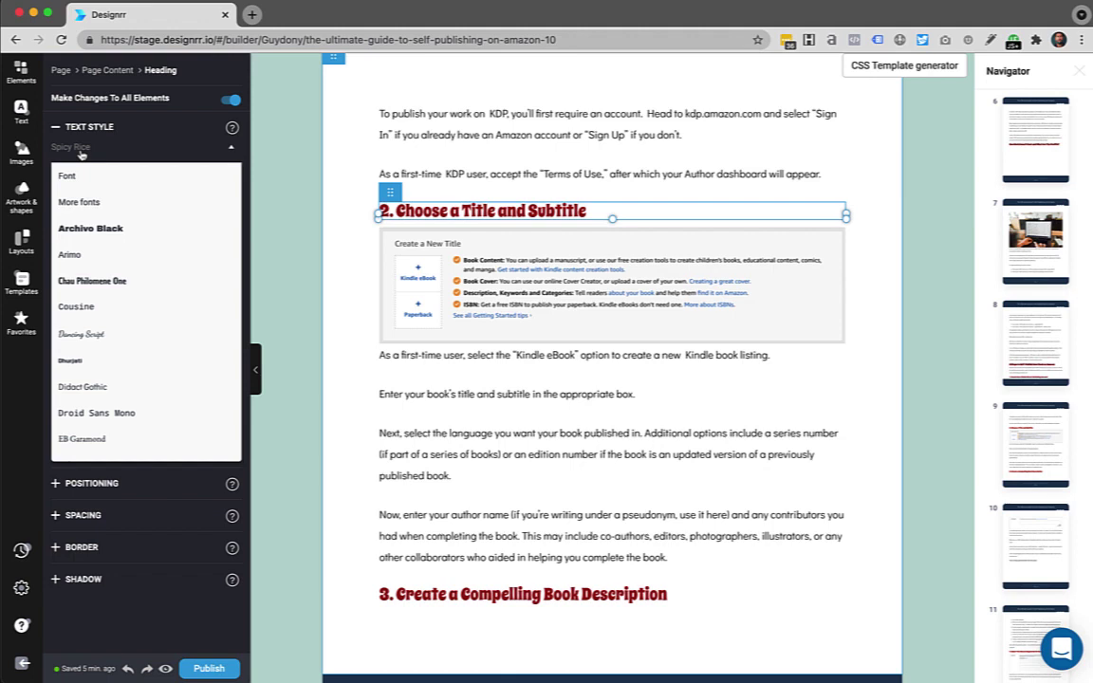
click(94, 254)
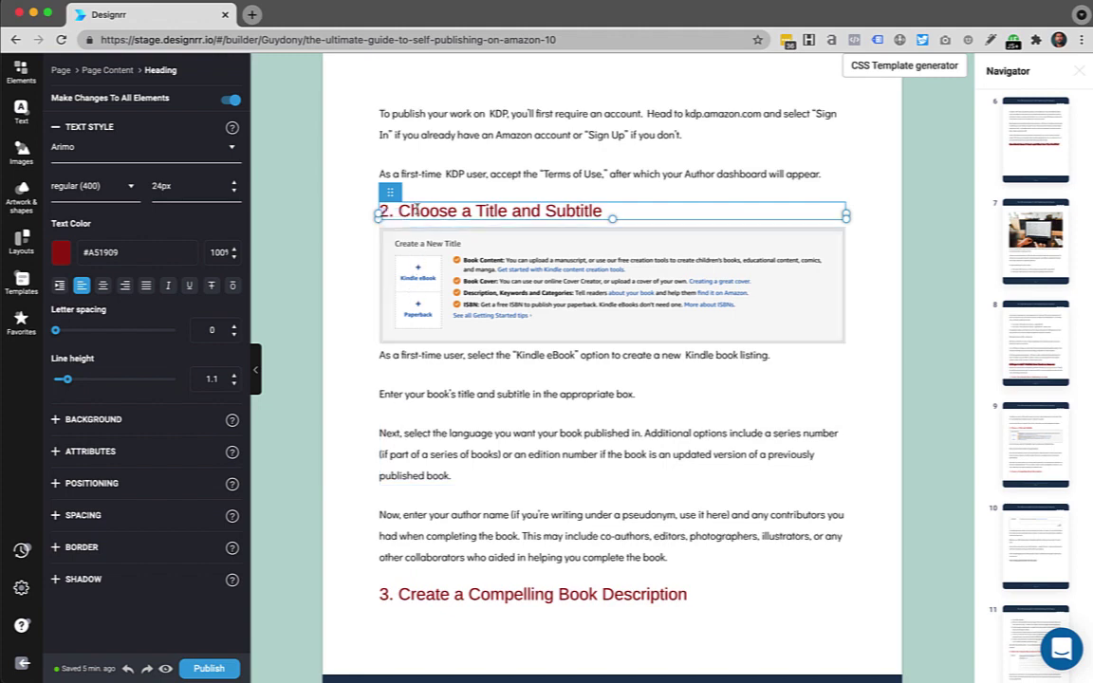
Change the font of page 8's "8 Steps to Self-Publish Your Book on Amazon" heading and all matching headings to Arimo.
click(1023, 344)
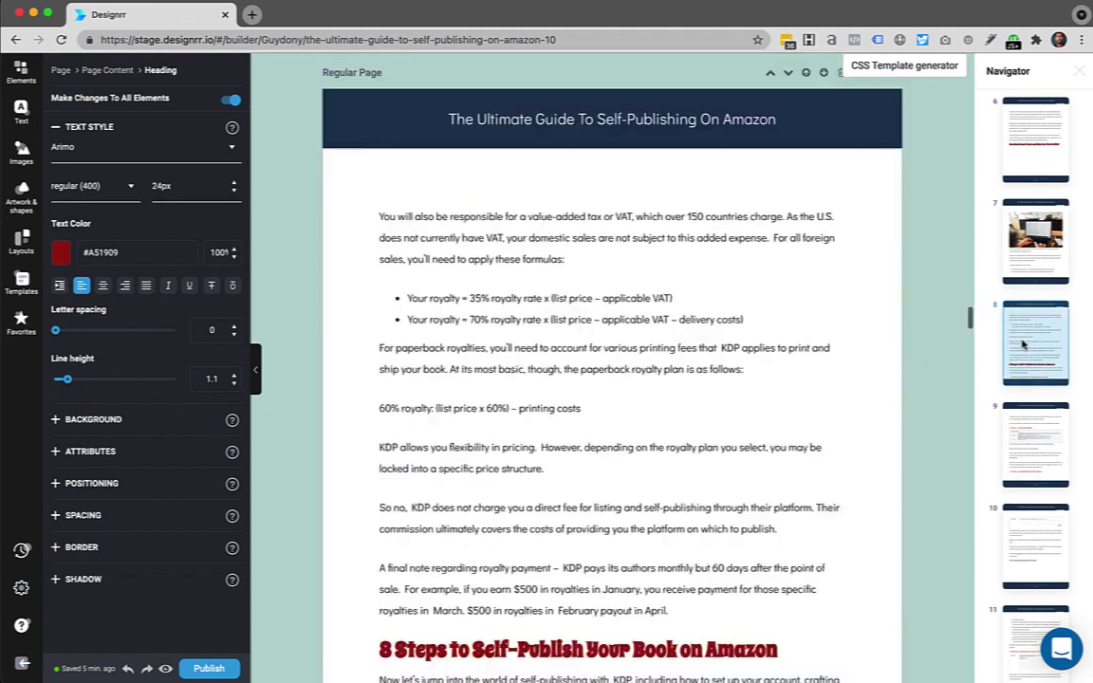
scroll(517, 455, down, 3)
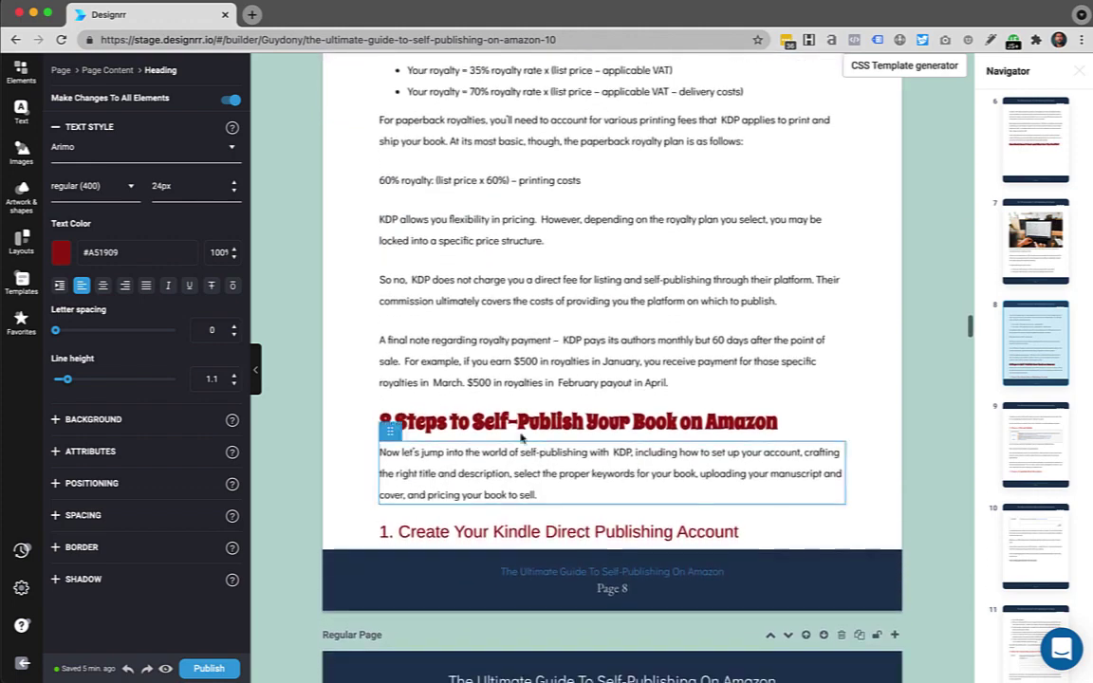
click(525, 420)
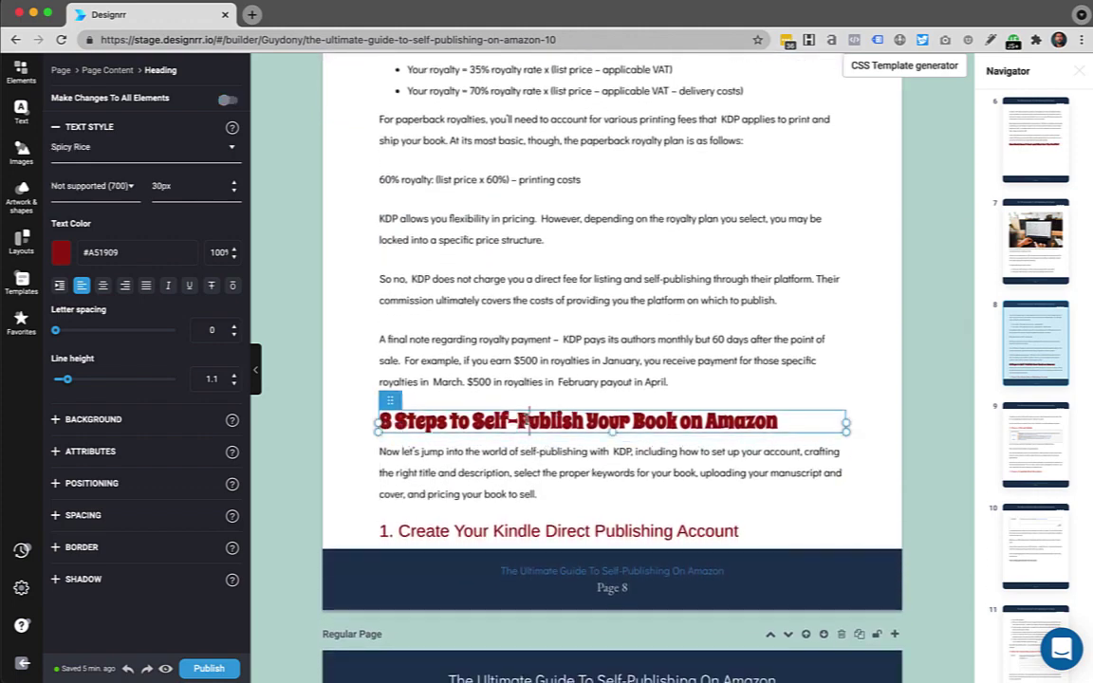
scroll(525, 420, down, 1)
click(224, 101)
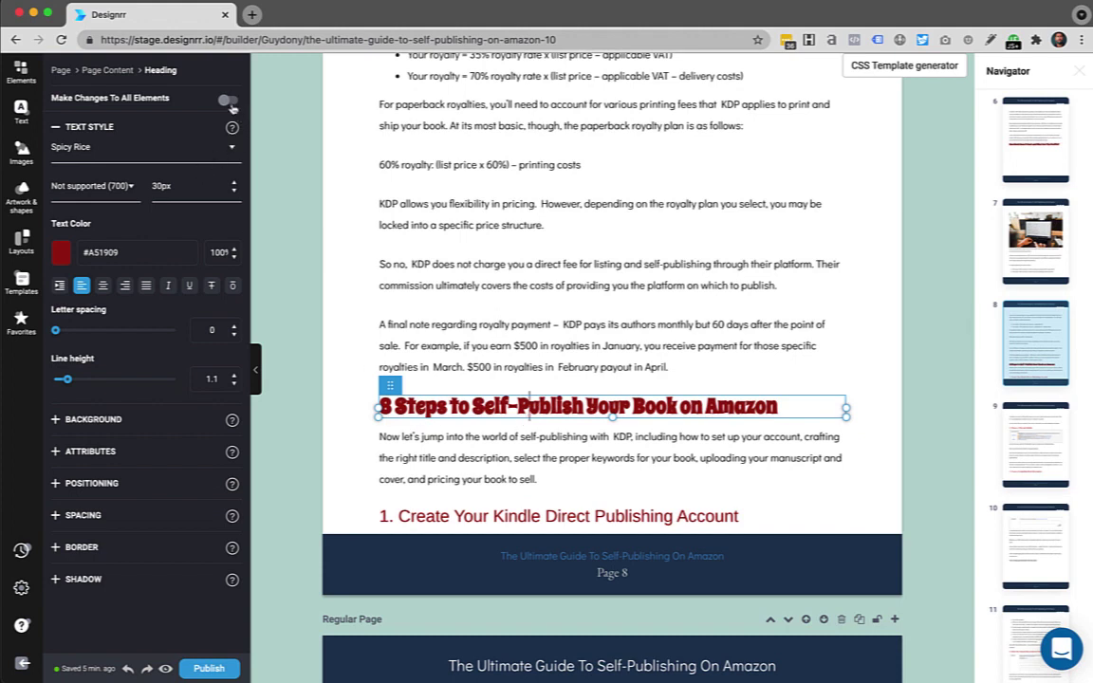
click(91, 149)
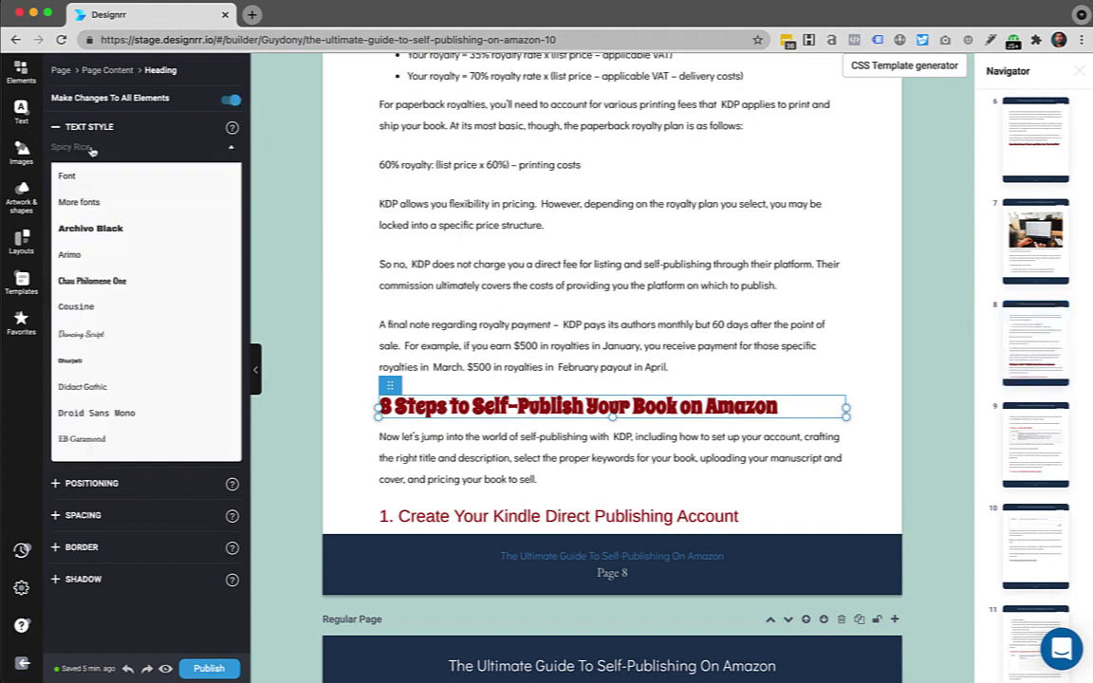
click(69, 255)
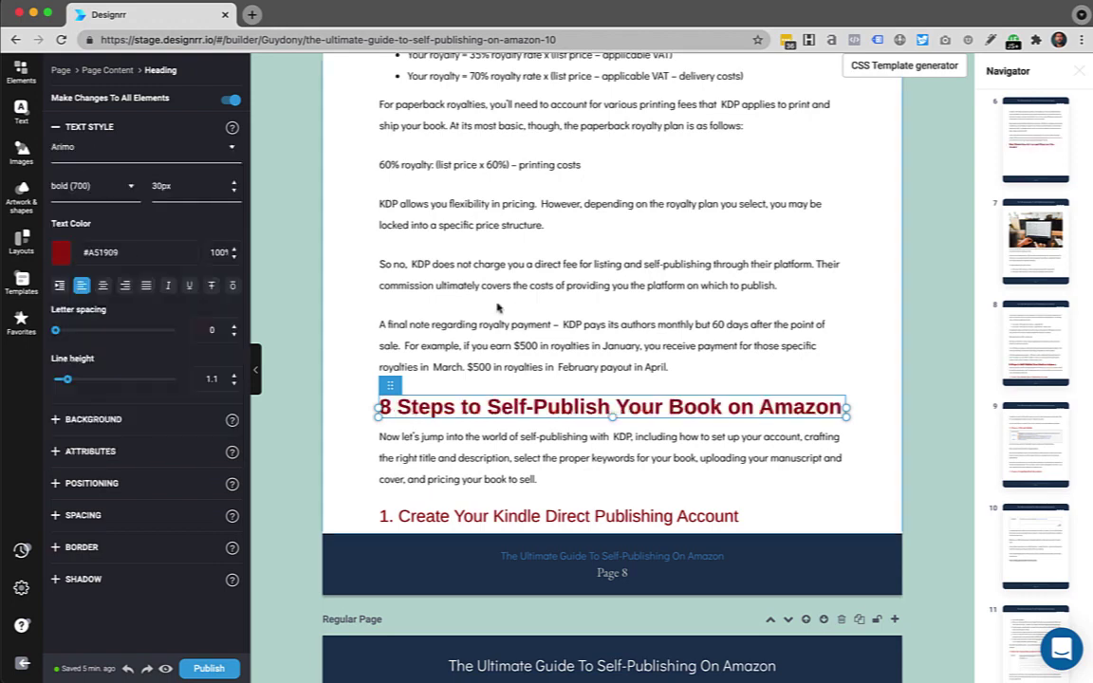
click(355, 356)
scroll(360, 351, down, 1)
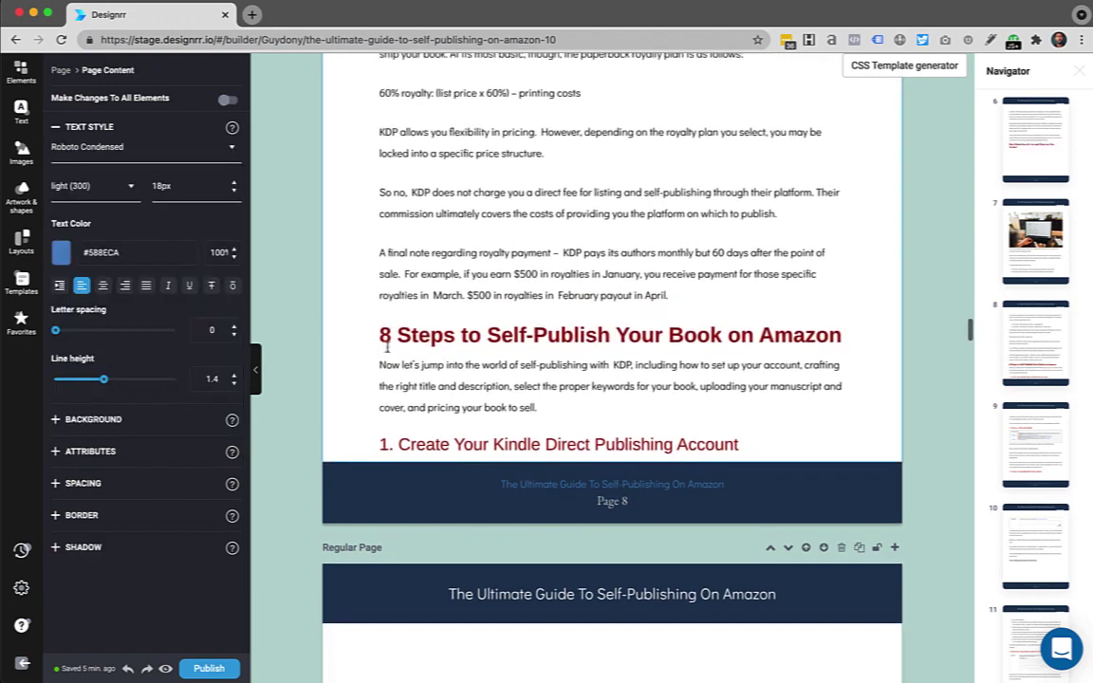
Examine the spacing between the images and the text below them on pages 5 and 7.
scroll(1038, 342, down, 3)
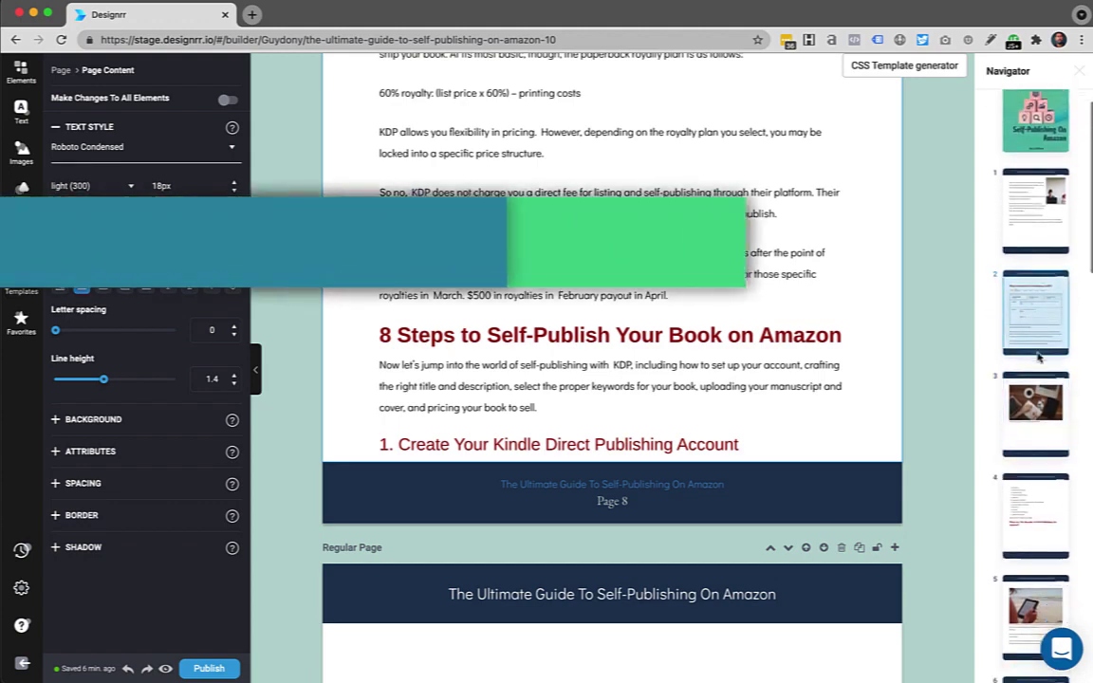
click(1041, 322)
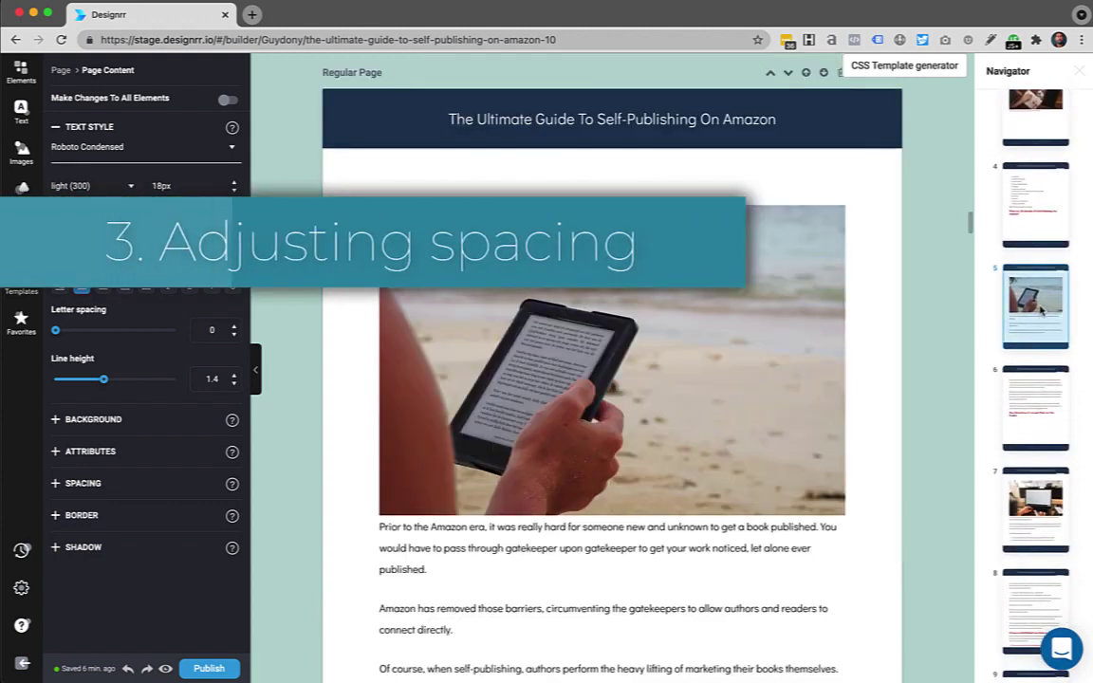
scroll(625, 406, down, 2)
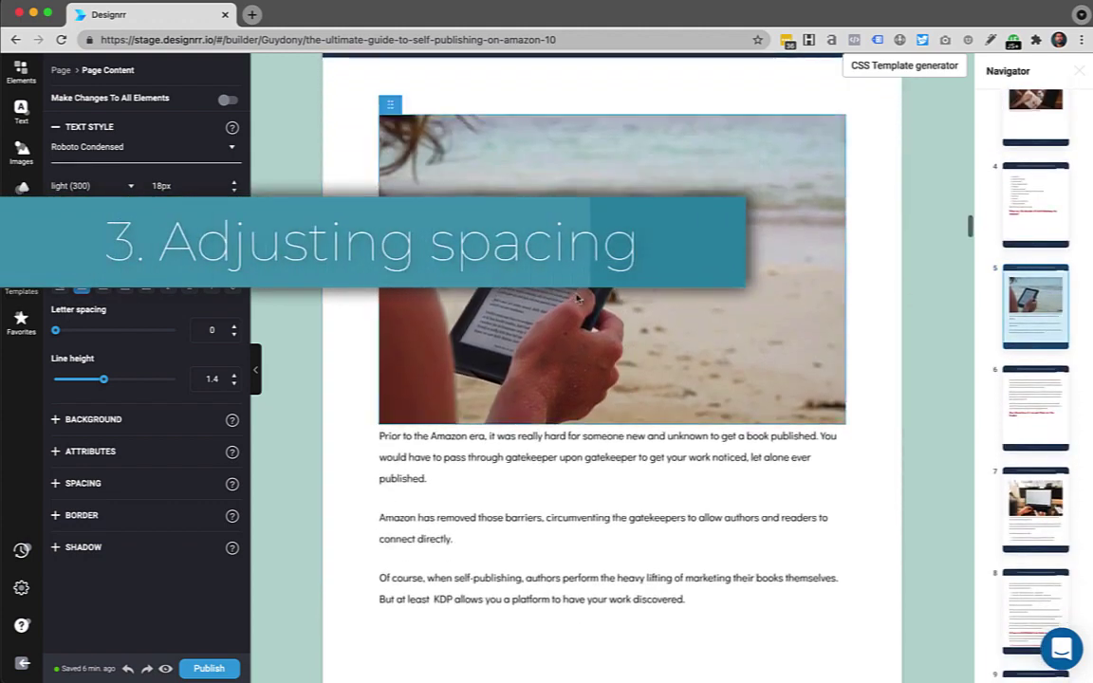
click(437, 438)
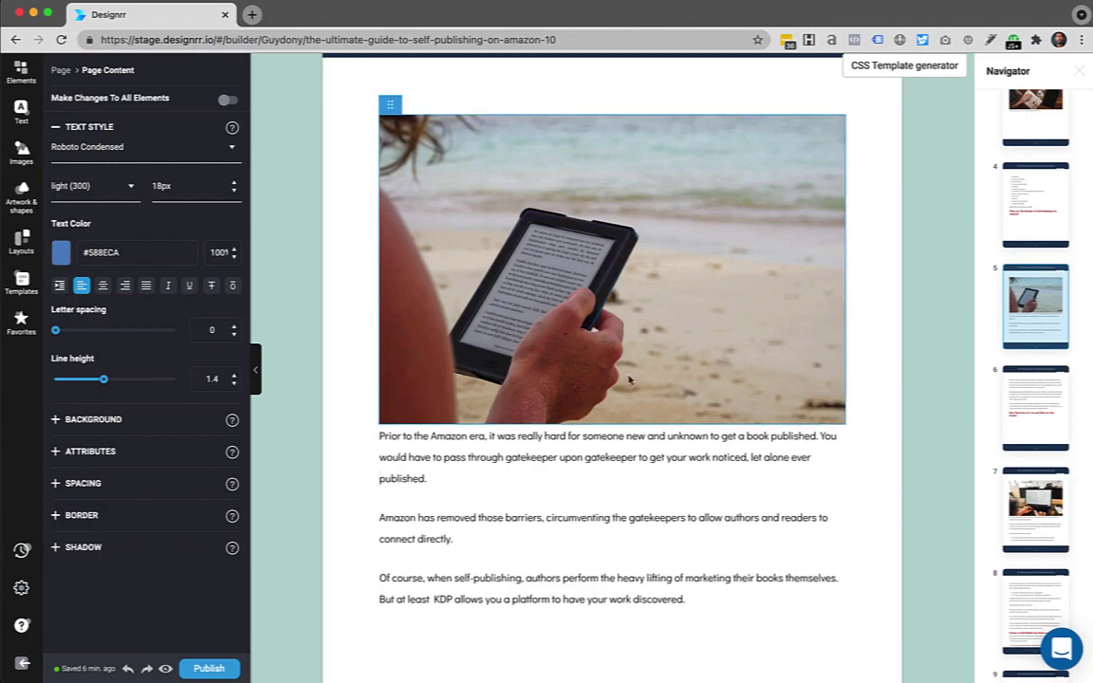
scroll(629, 378, down, 10)
scroll(629, 379, down, 10)
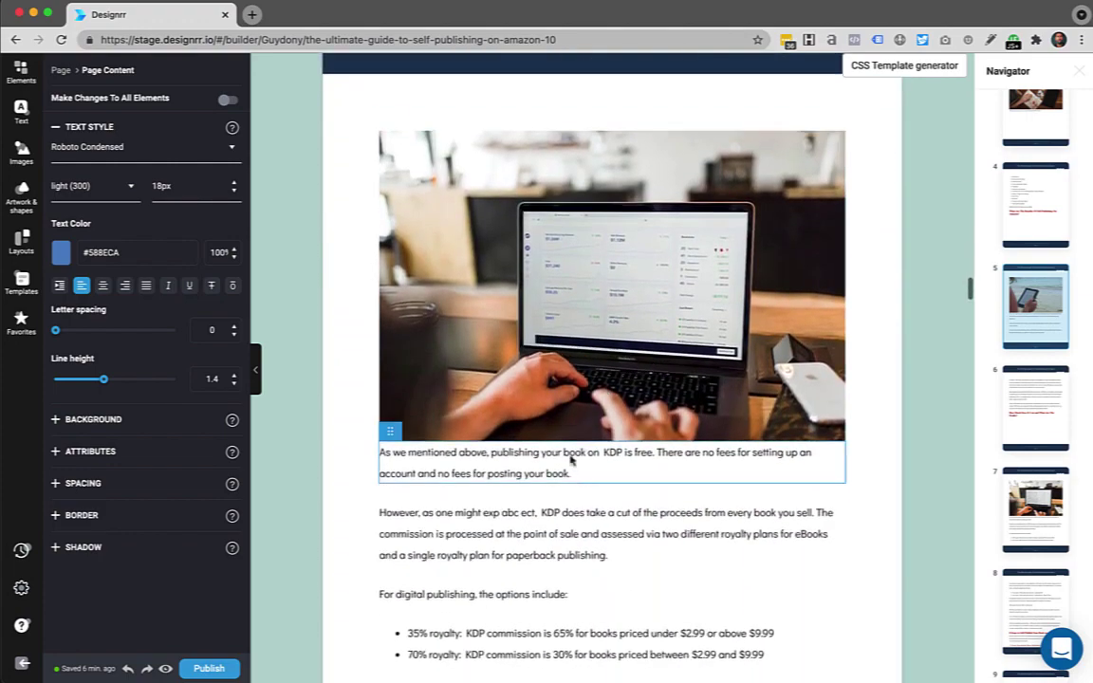
scroll(566, 477, up, 15)
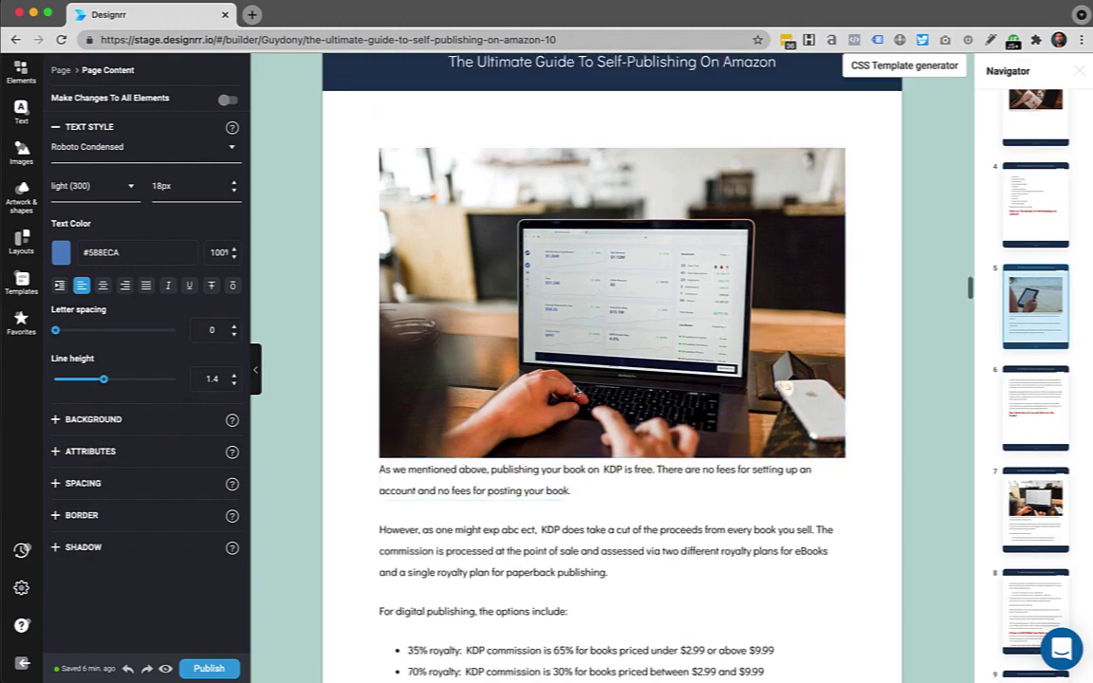
scroll(574, 389, up, 5)
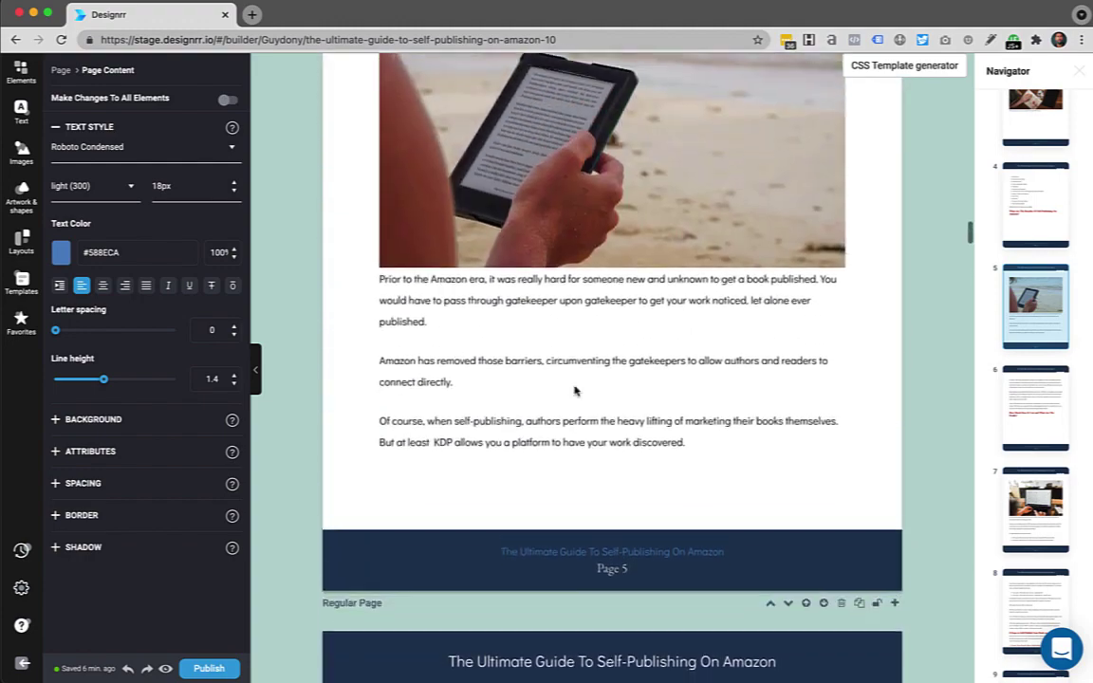
Set the bottom margin of page 5's e-reader image and all matching images to 25.
click(437, 226)
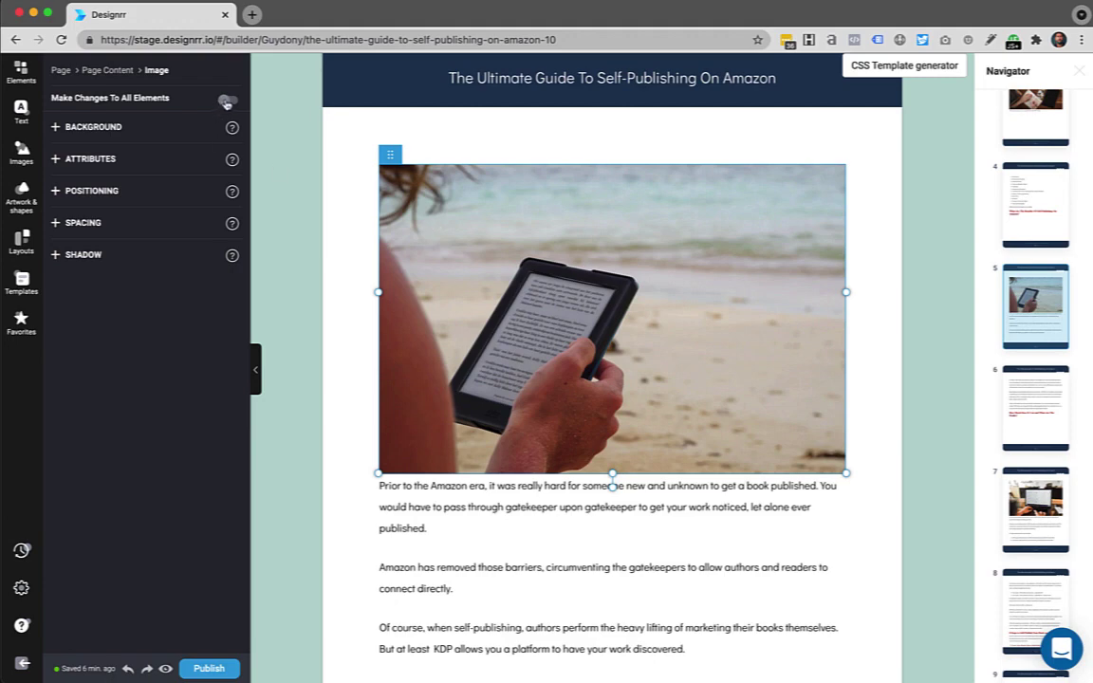
click(228, 101)
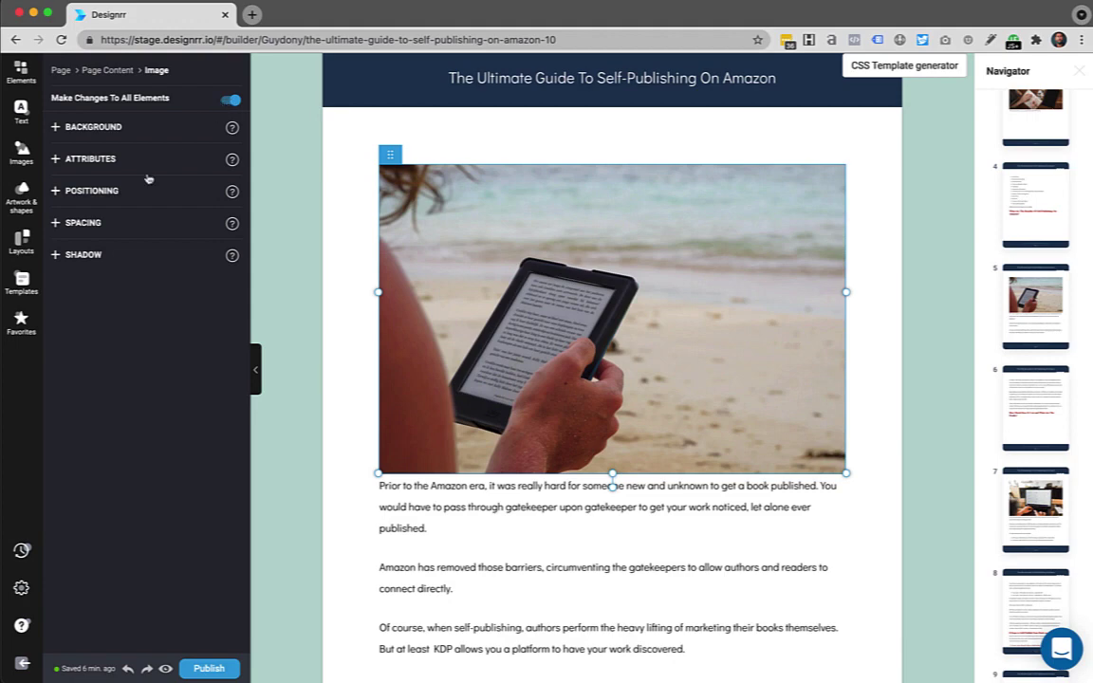
click(56, 224)
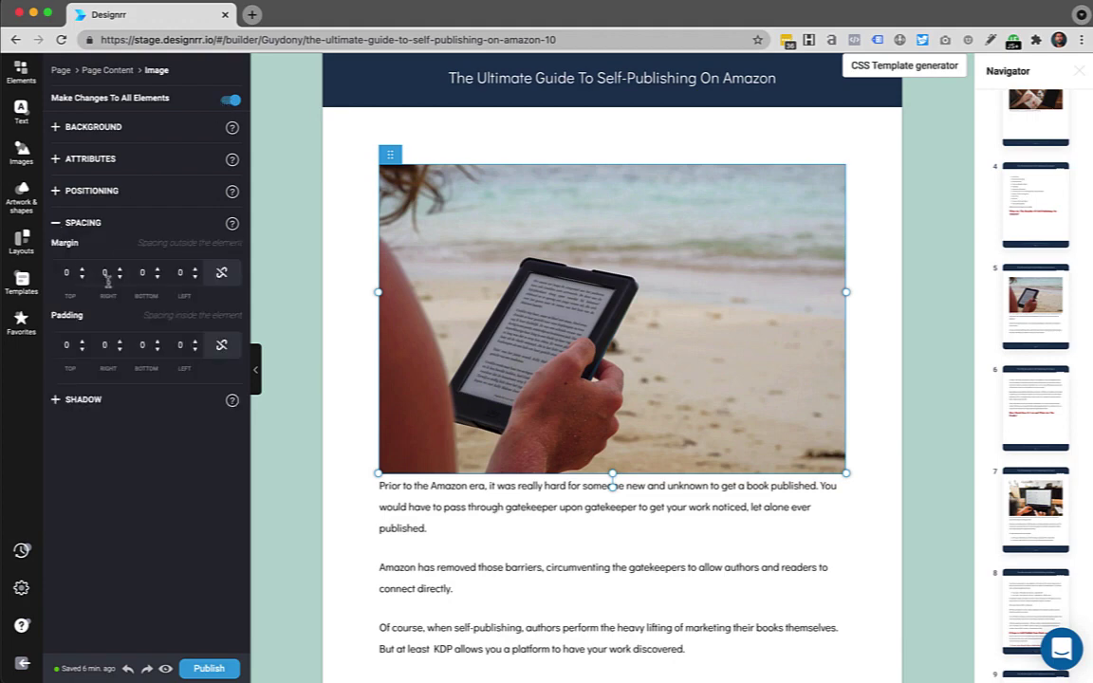
click(158, 269)
click(157, 270)
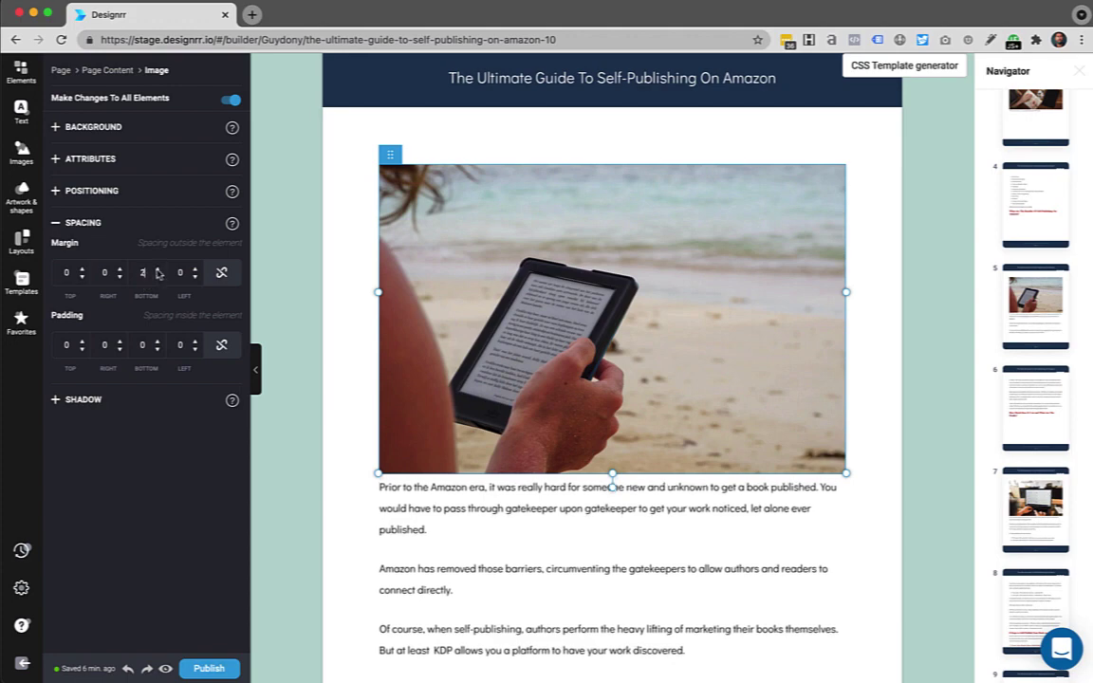
click(158, 270)
click(157, 271)
click(157, 271)
click(157, 270)
click(157, 270)
click(157, 270)
click(157, 271)
click(158, 270)
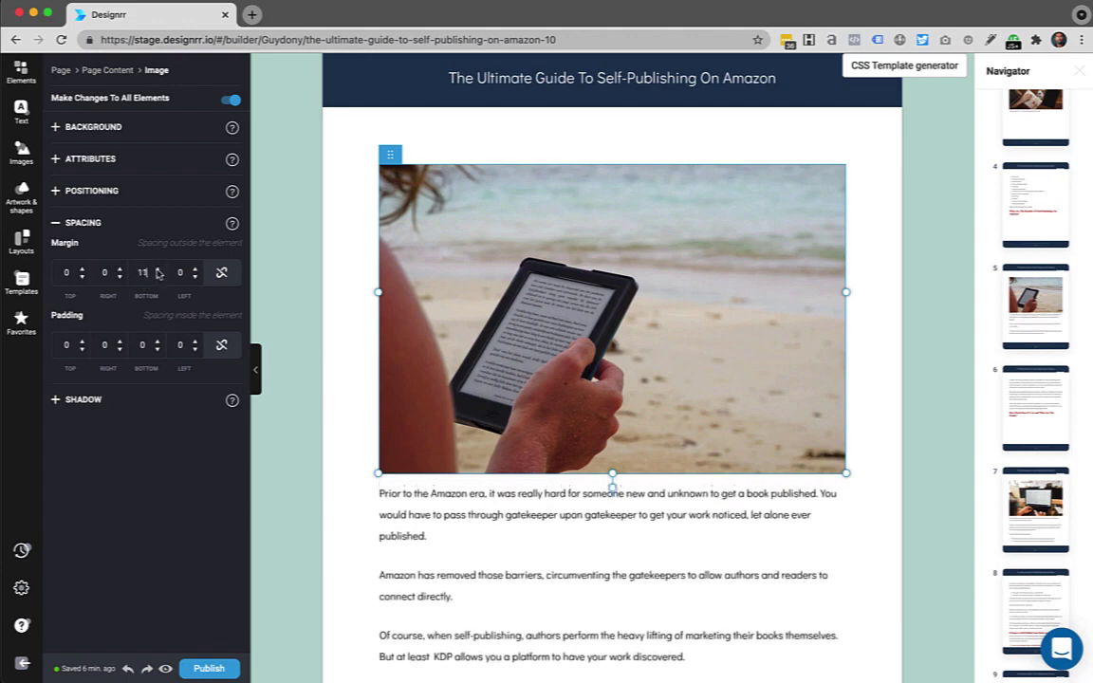
click(157, 271)
click(157, 270)
click(157, 270)
click(157, 270)
click(157, 271)
click(157, 271)
click(158, 270)
click(157, 271)
click(157, 271)
click(158, 270)
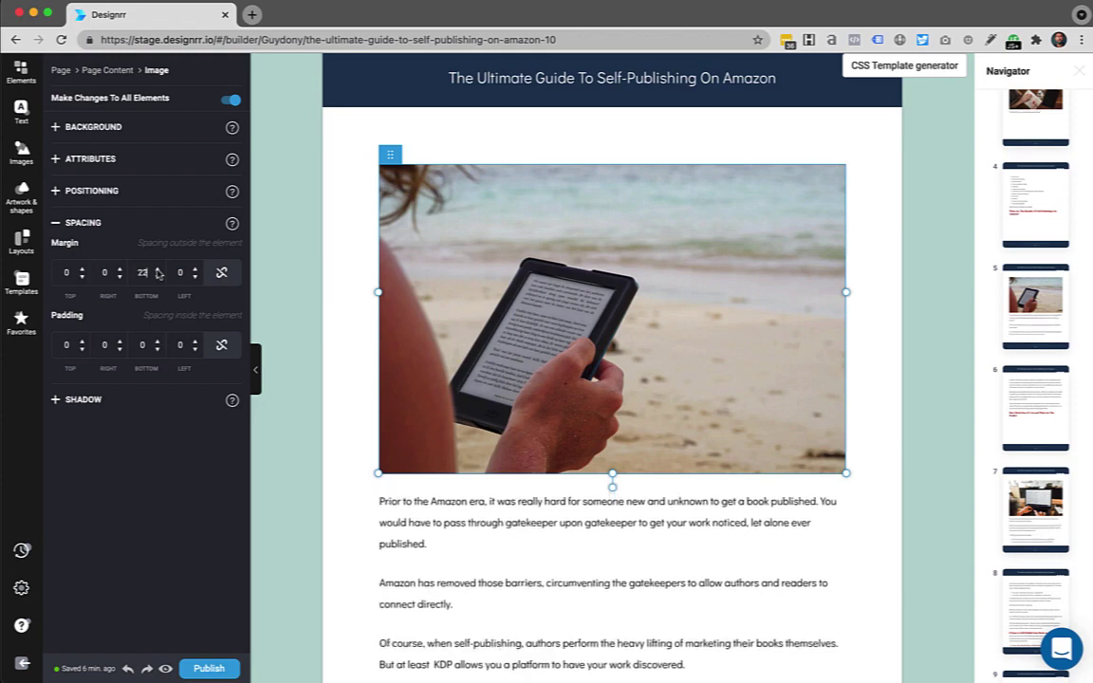
click(157, 271)
click(157, 271)
click(158, 271)
click(158, 270)
click(157, 270)
click(158, 271)
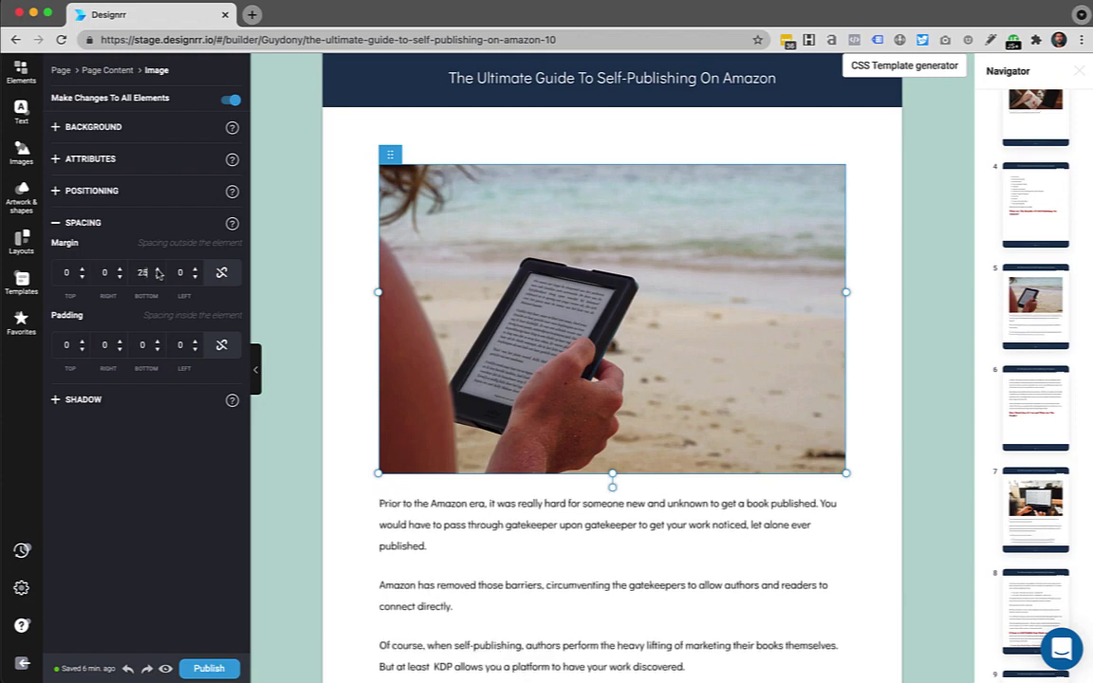
Check the spacing below the laptop image on page 7.
scroll(524, 393, down, 10)
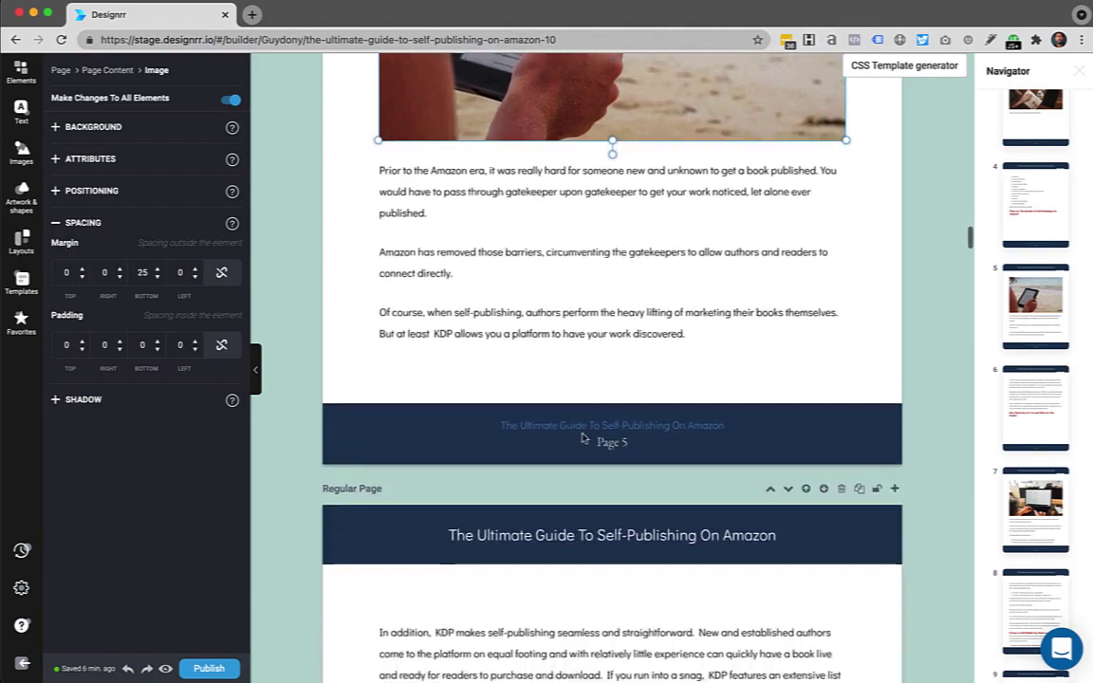
scroll(583, 438, down, 12)
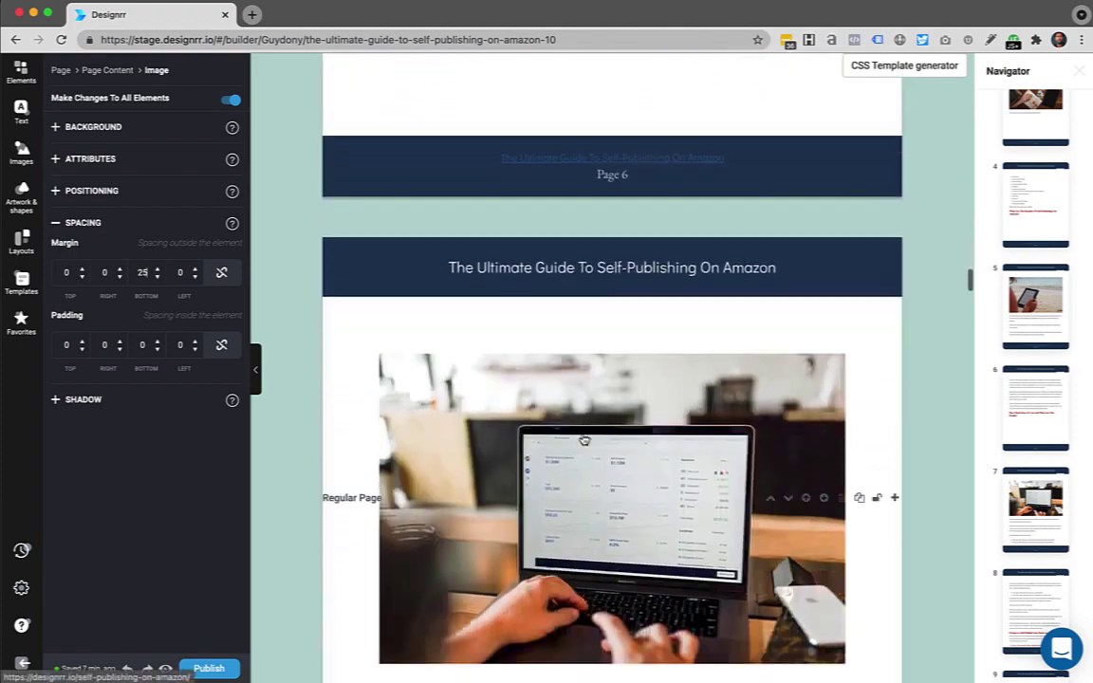
scroll(584, 440, down, 4)
click(576, 356)
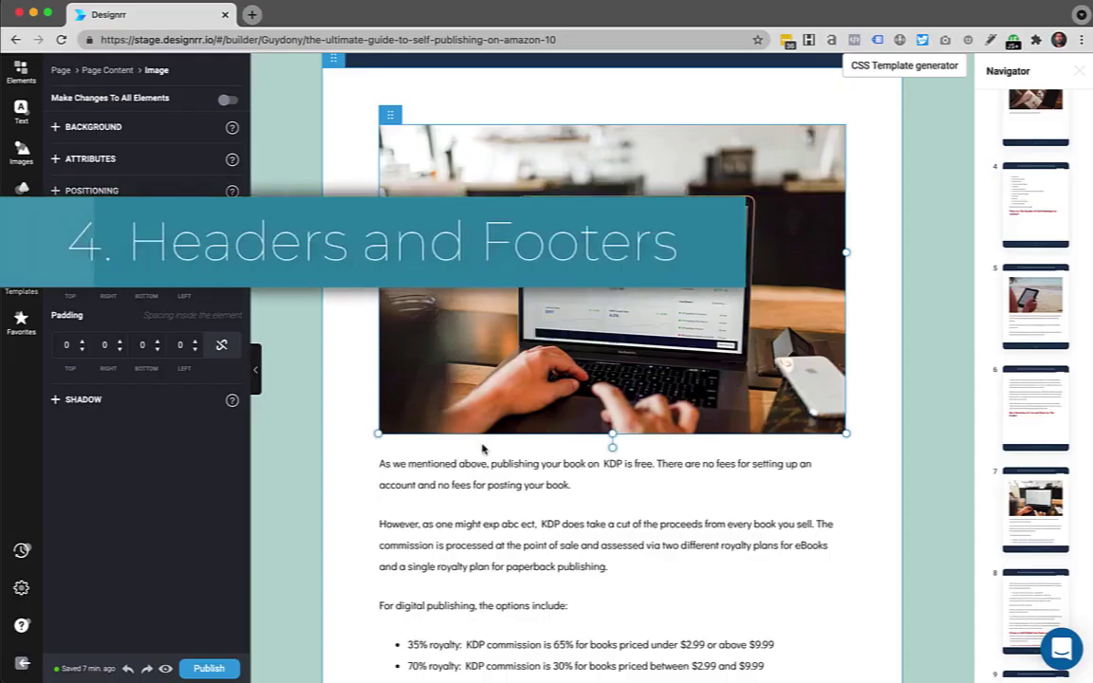
Change the background color of page 8's header and all other page headers to light grey #ECECEC.
scroll(482, 448, down, 1)
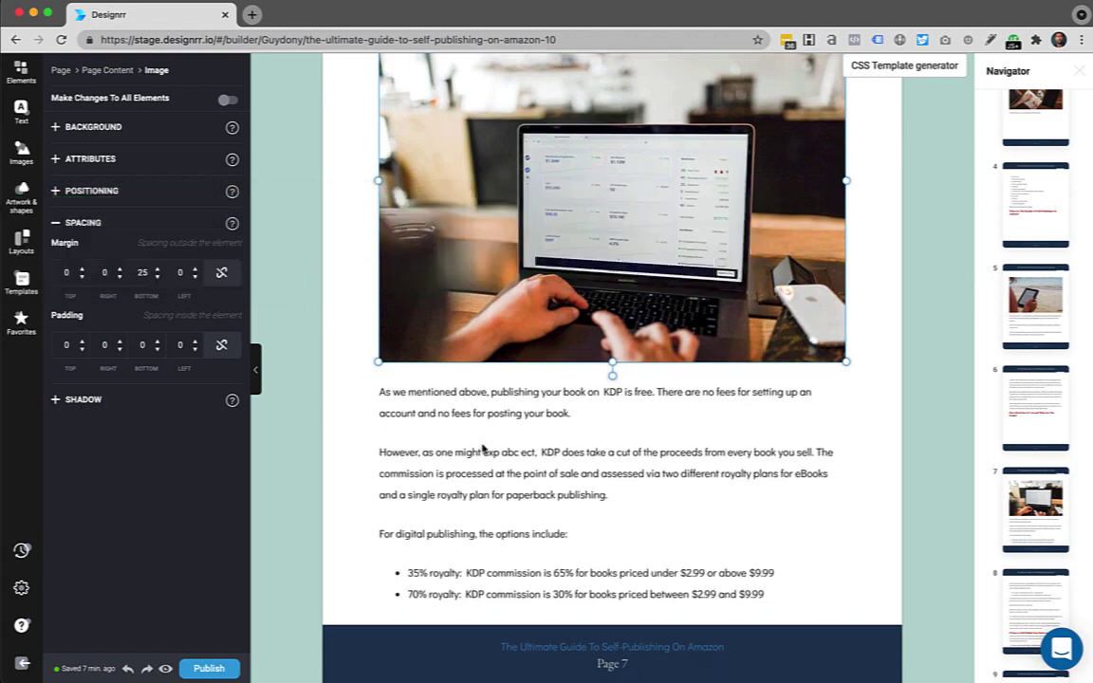
scroll(482, 447, down, 5)
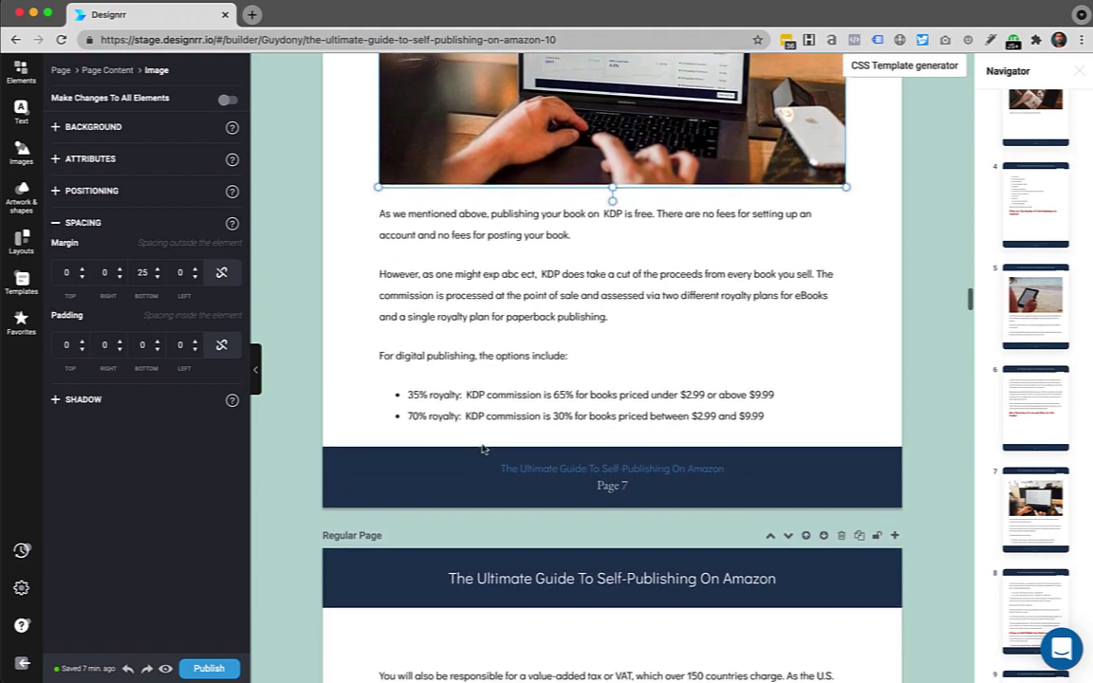
scroll(481, 448, down, 1)
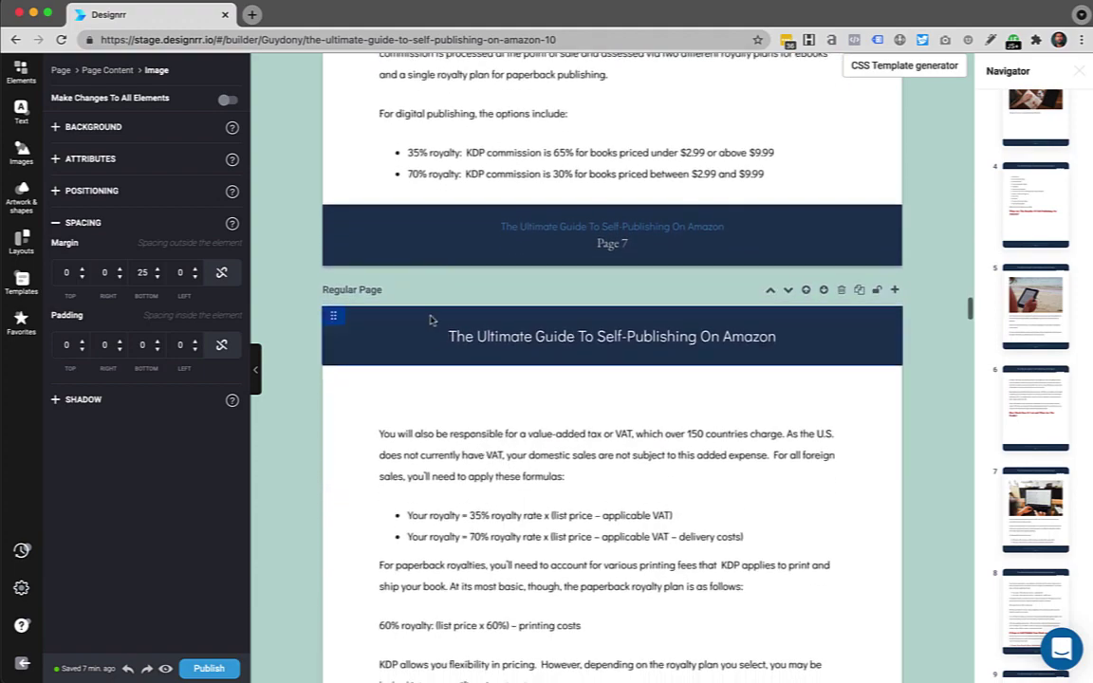
click(508, 318)
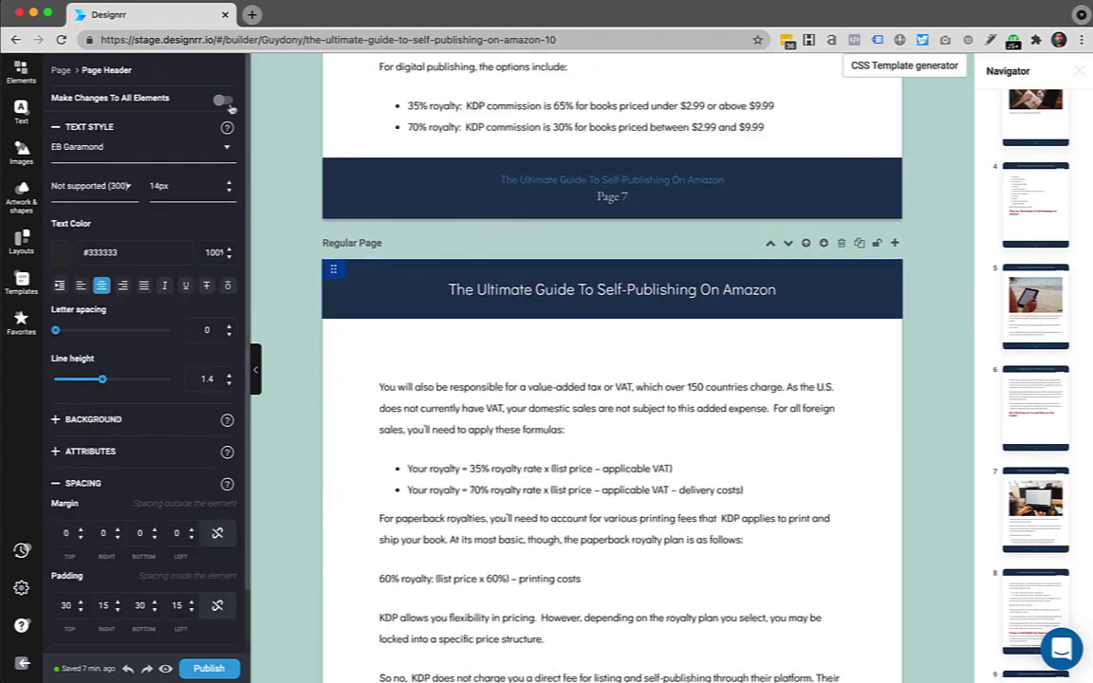
click(225, 100)
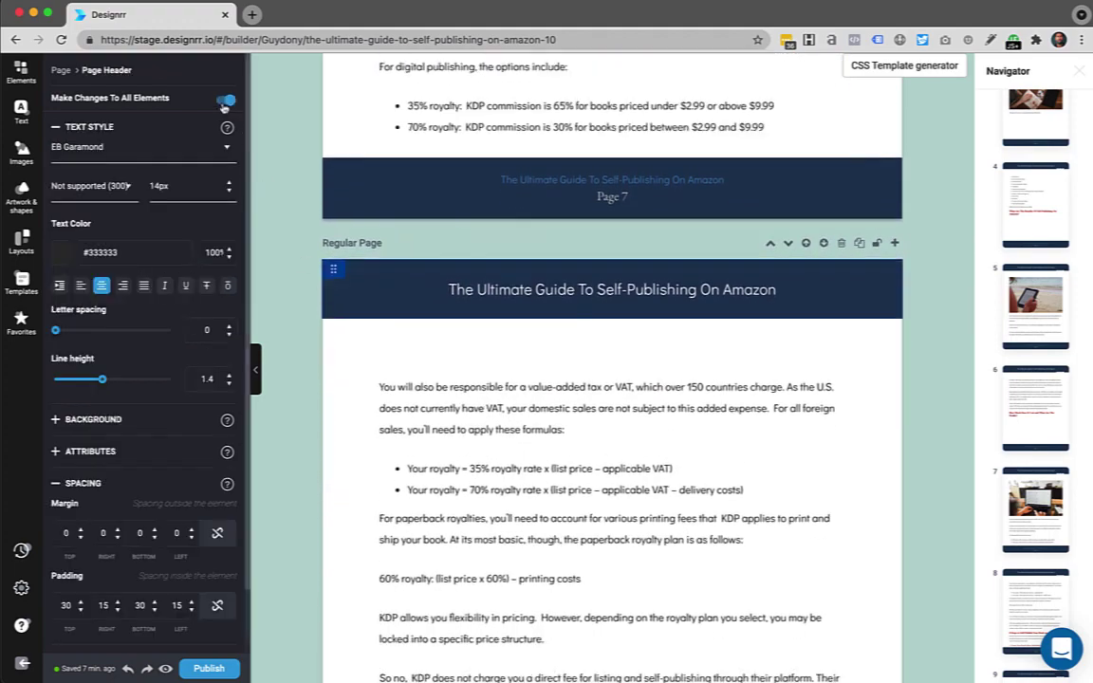
click(55, 421)
click(60, 494)
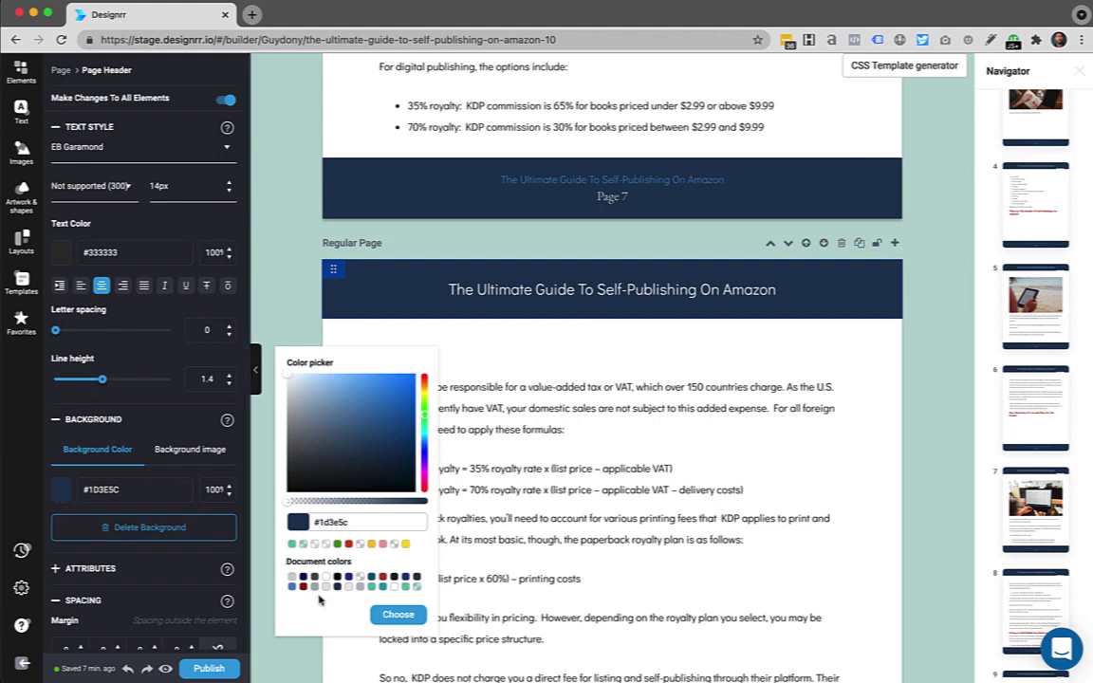
click(349, 588)
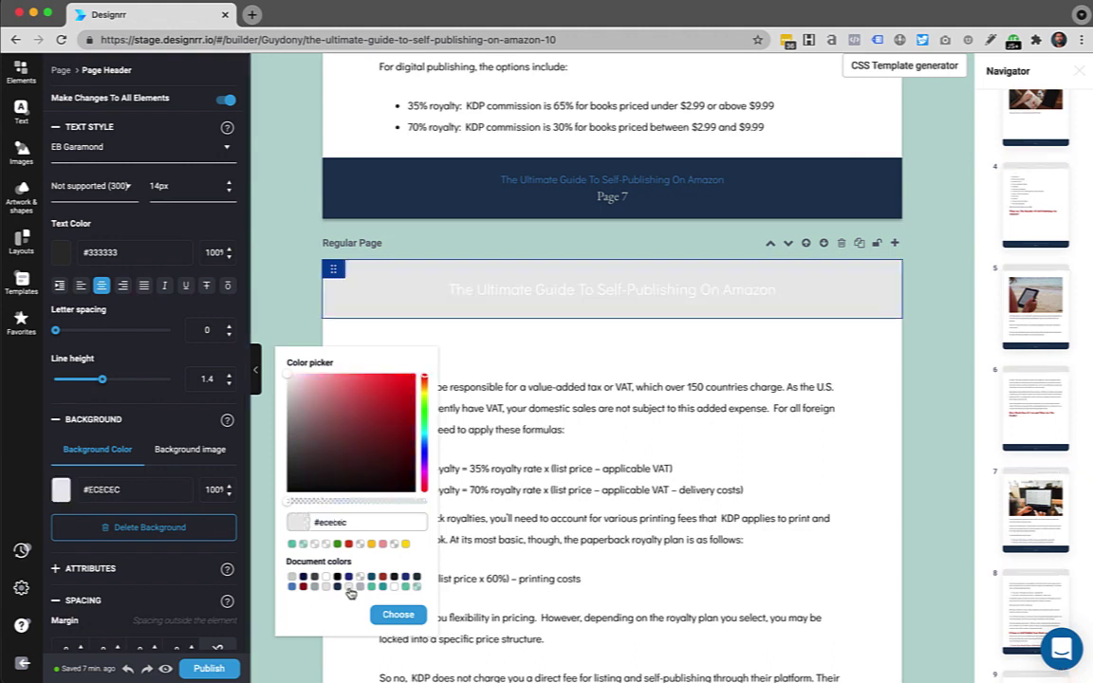
key(Escape)
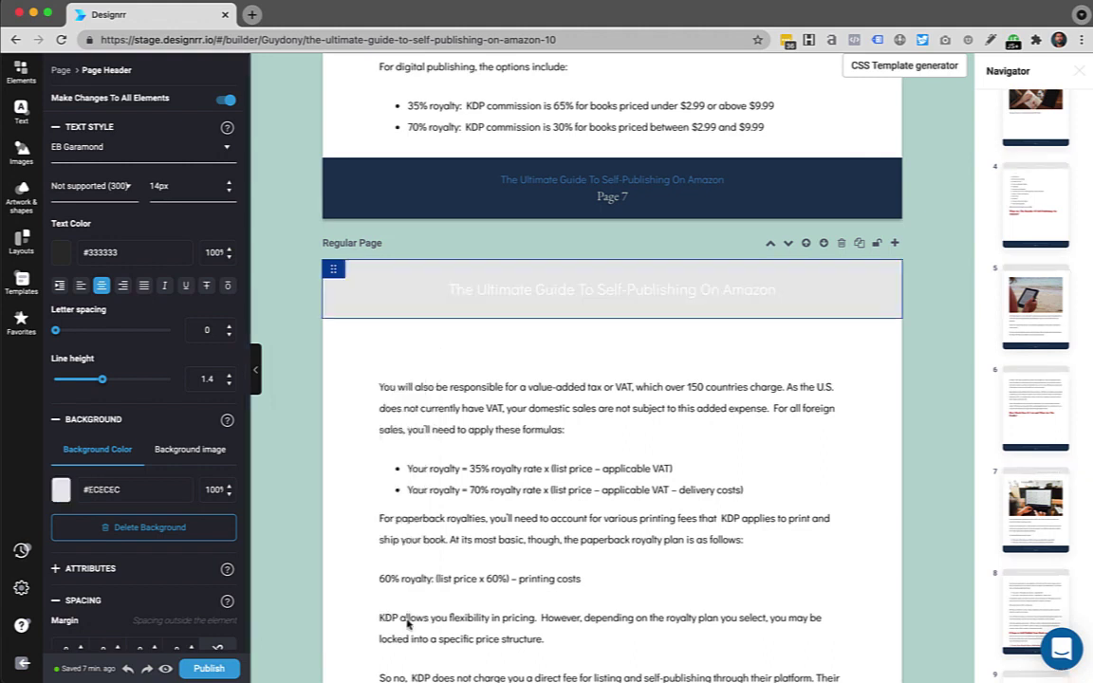
Change the text color of page 8's header title and all matching header titles to dark blue #00175A.
click(554, 294)
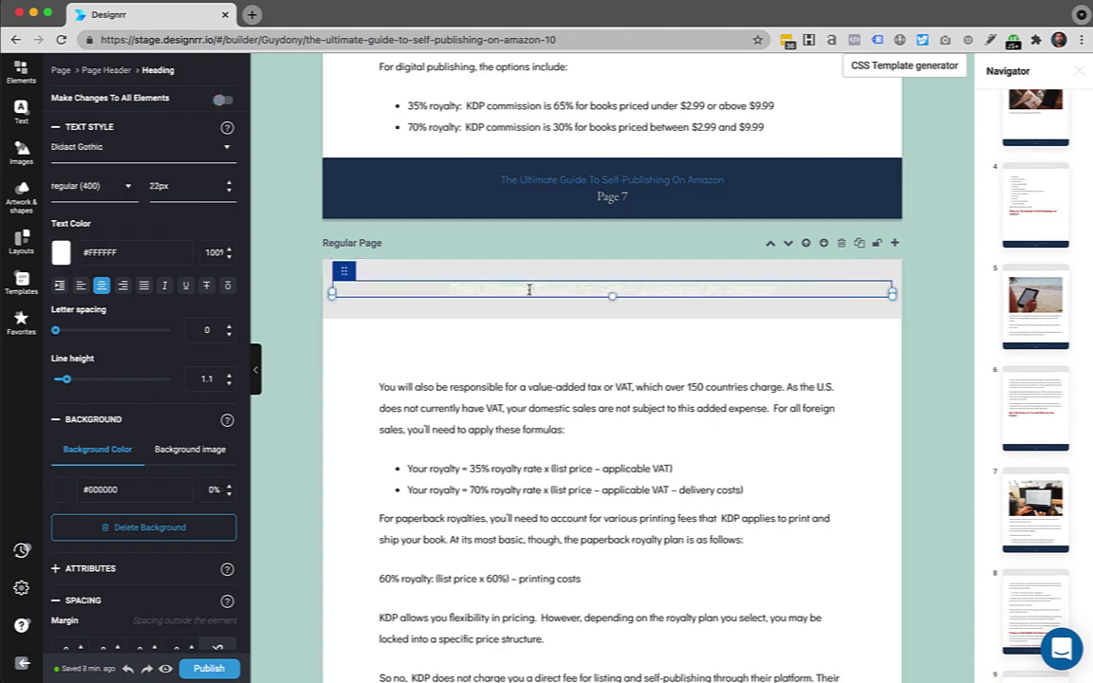
click(224, 100)
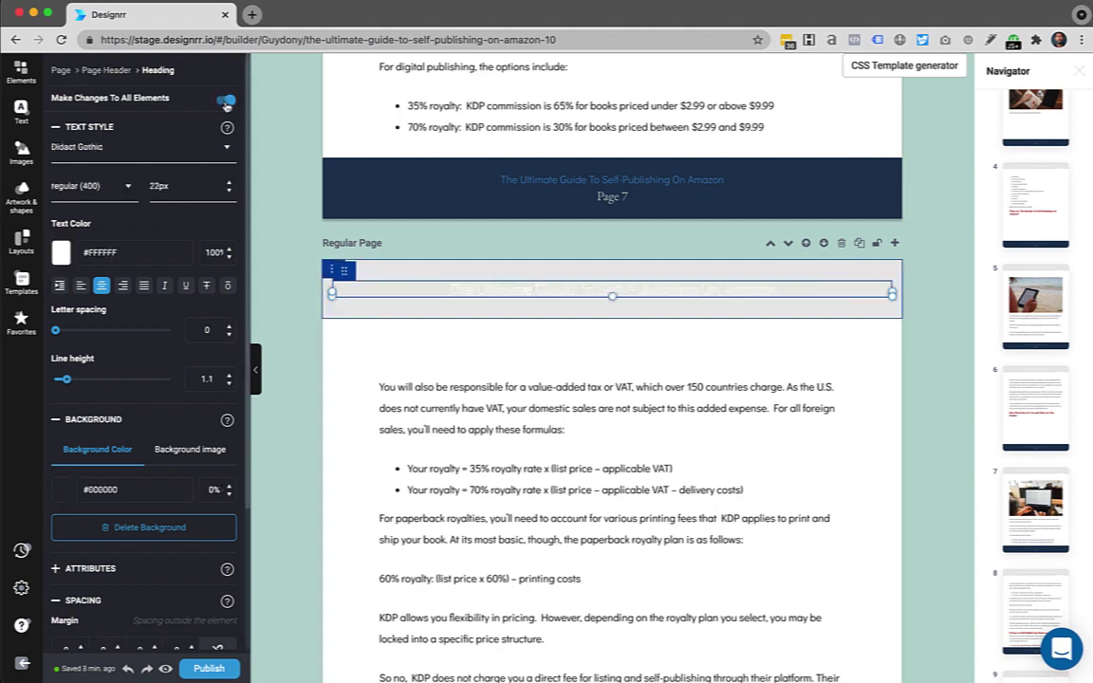
click(59, 256)
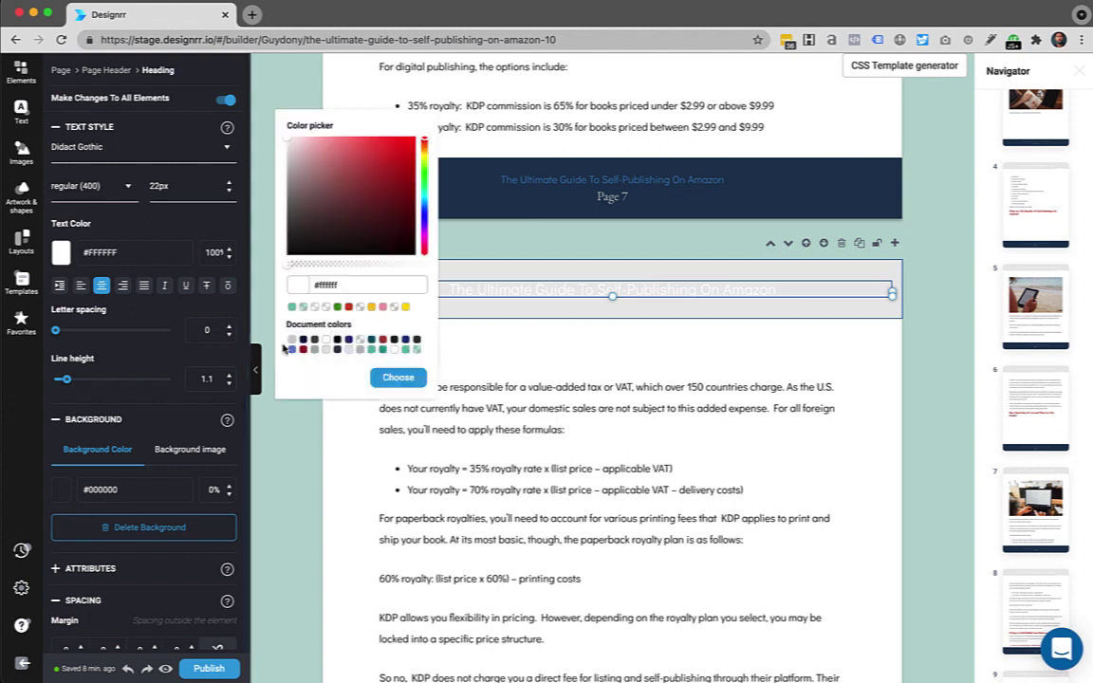
click(302, 341)
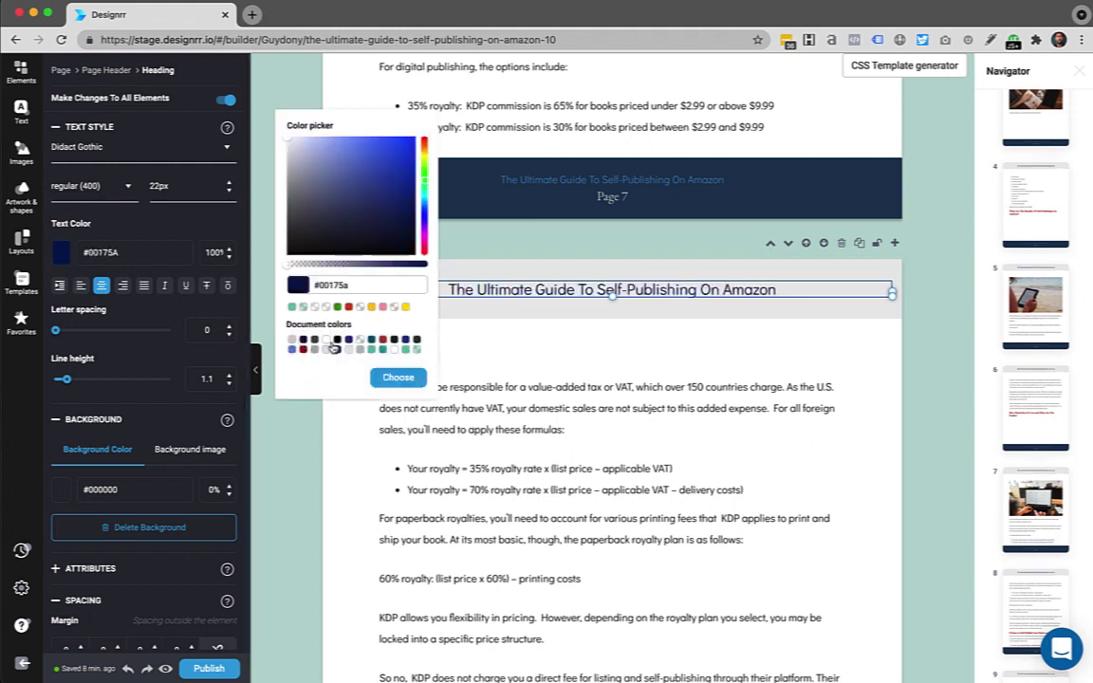
click(398, 376)
click(543, 336)
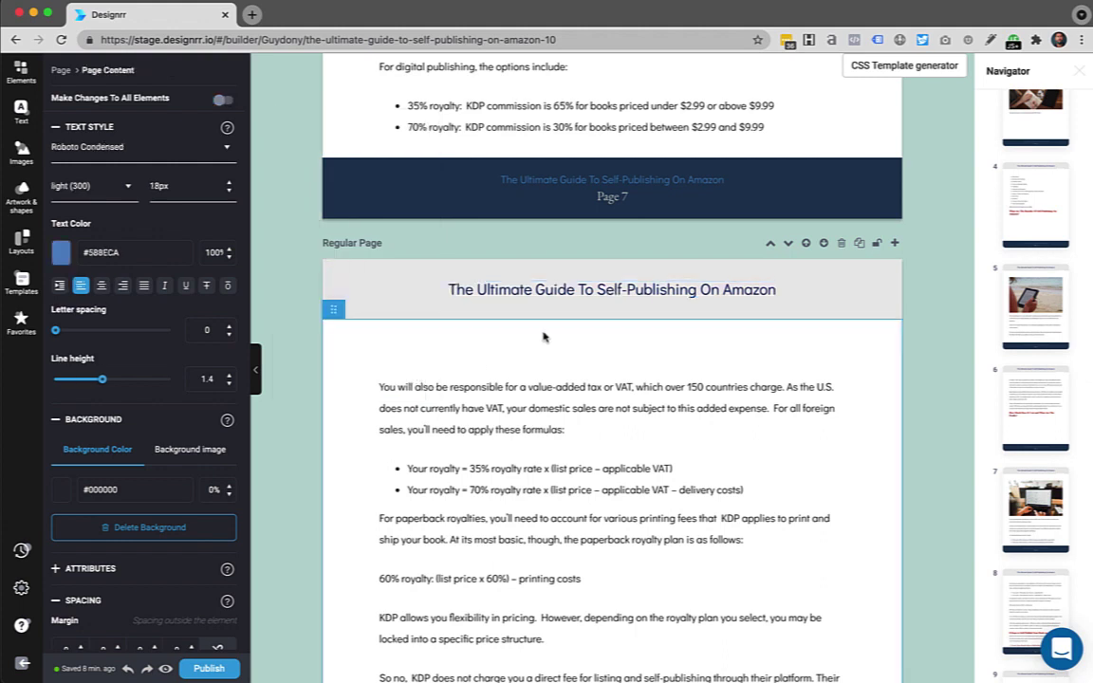
Shorten page 8's header title to "Self-Publishing On Amazon" by deleting "The Ultimate Guide To".
click(631, 291)
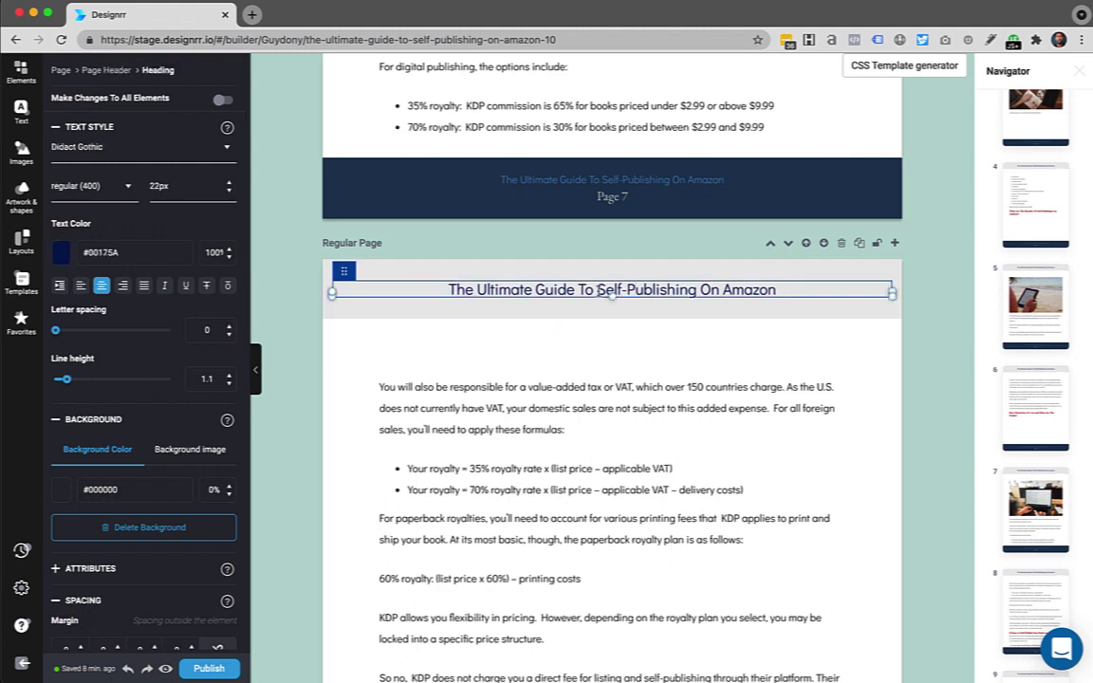
key(BackSpace)
key(BackSpace)
key(BackSpace)
key(BackSpace)
key(BackSpace)
key(BackSpace)
key(BackSpace)
key(BackSpace)
key(BackSpace)
key(BackSpace)
key(BackSpace)
key(BackSpace)
key(BackSpace)
key(BackSpace)
key(BackSpace)
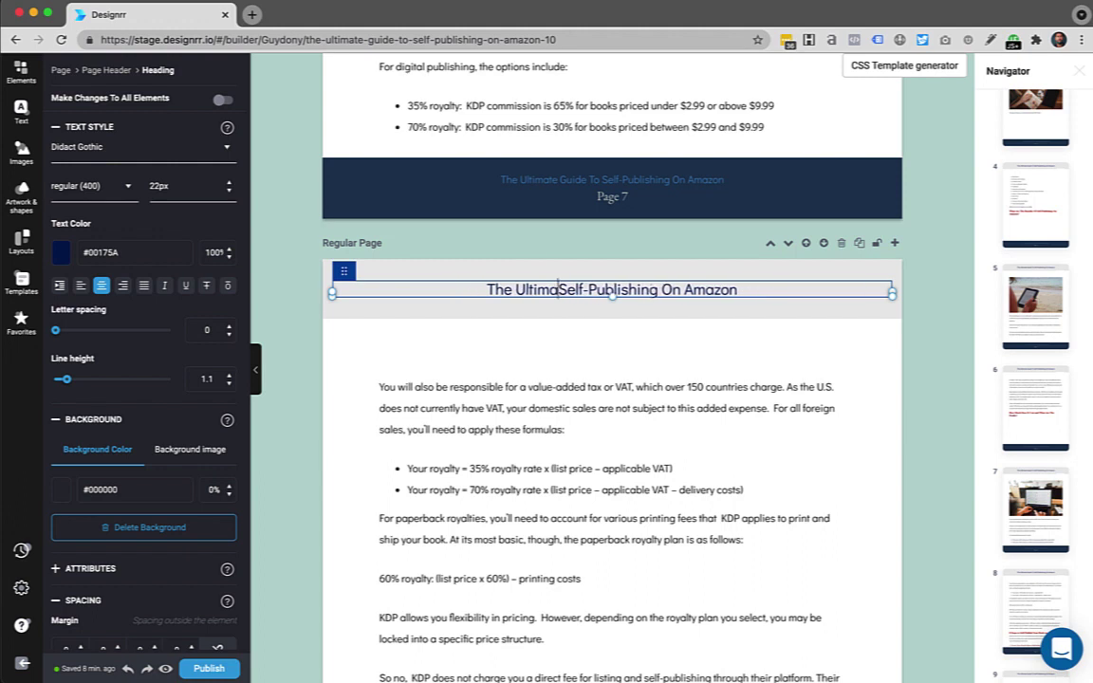
key(BackSpace)
key(BackSpace)
key(BackSpace)
key(BackSpace)
key(BackSpace)
key(BackSpace)
key(BackSpace)
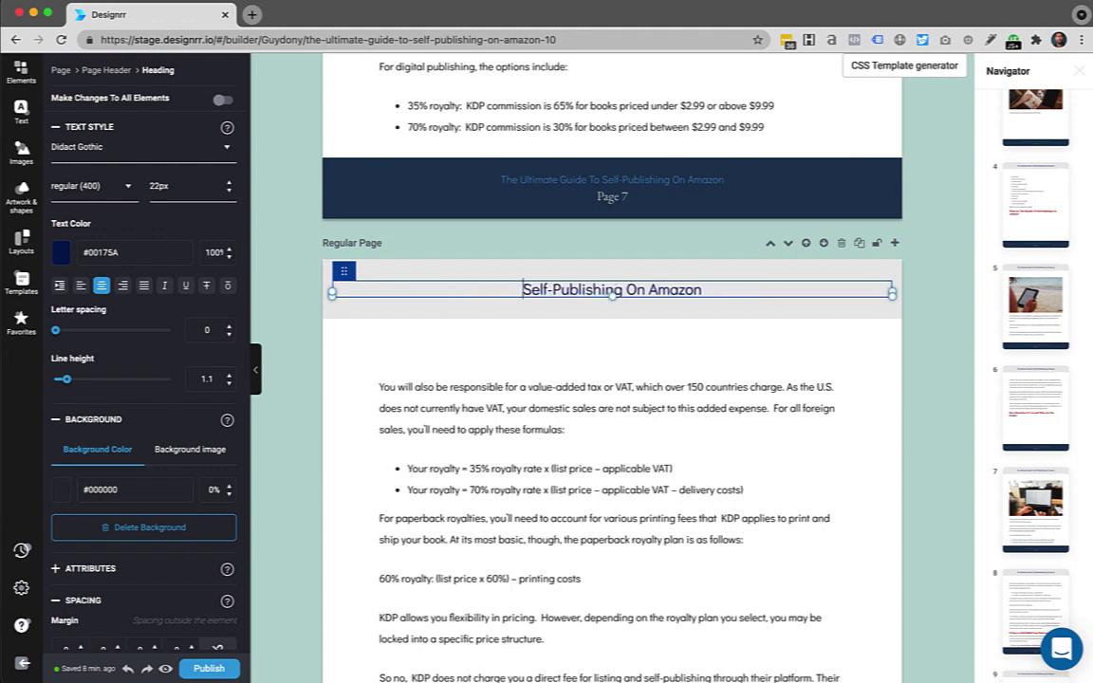
click(510, 337)
Check the wording of the header title on page 9.
scroll(671, 339, down, 5)
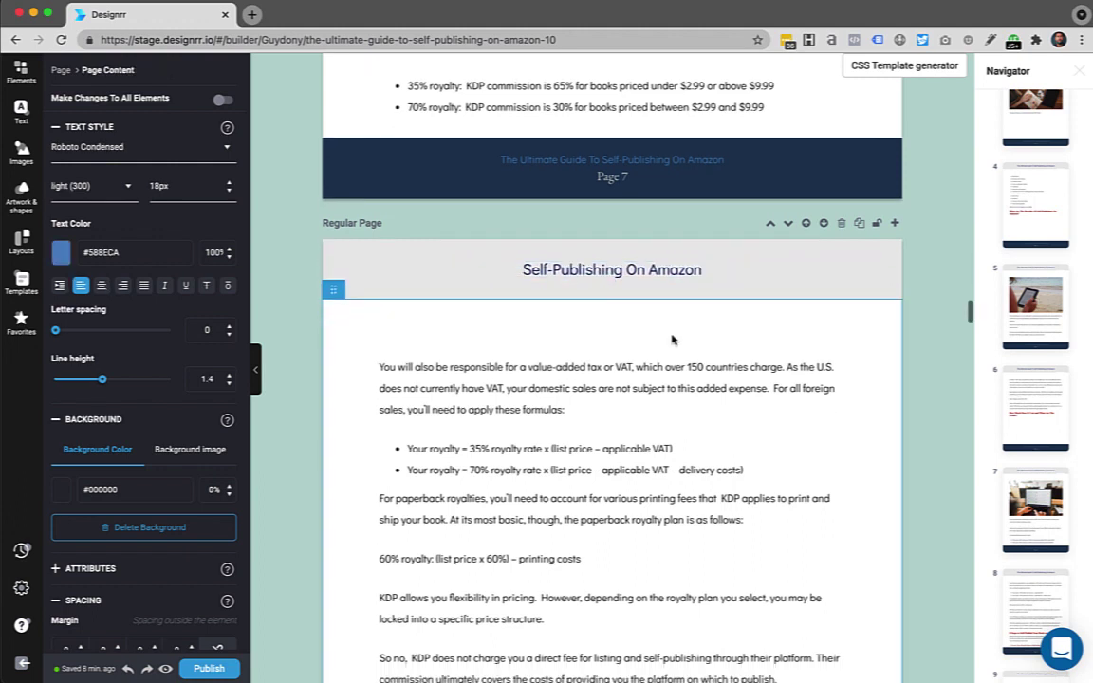
scroll(671, 340, down, 5)
click(597, 509)
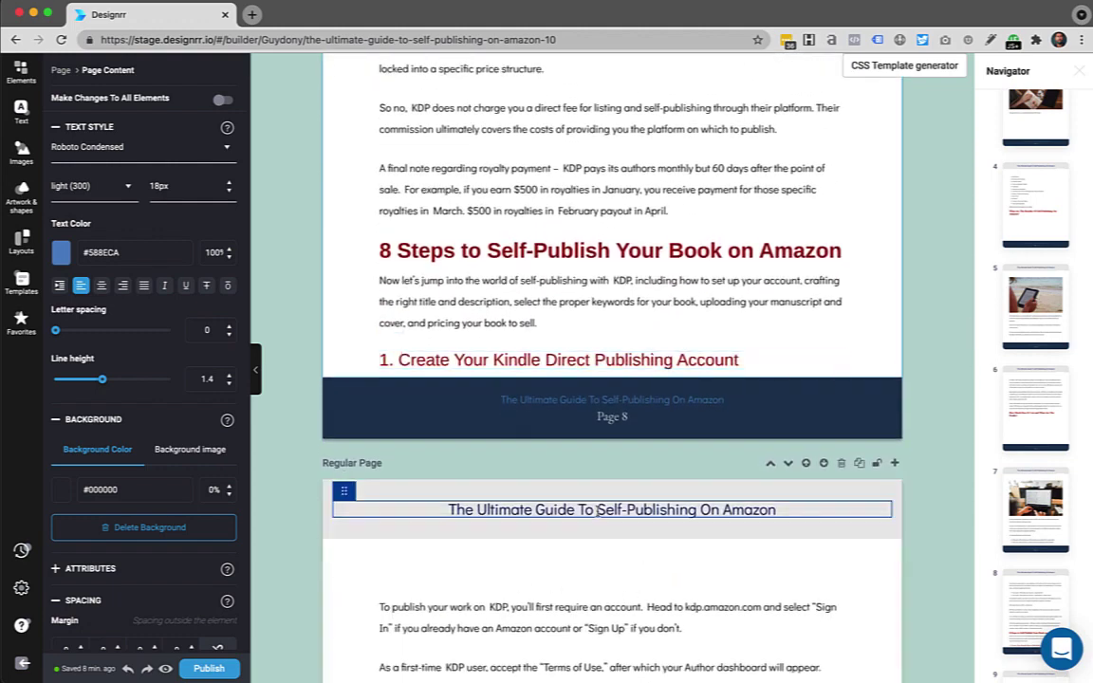
Apply the wording of page 8's header title, "Self-Publishing On Amazon", to the matching header titles on the other pages.
scroll(597, 512, up, 9)
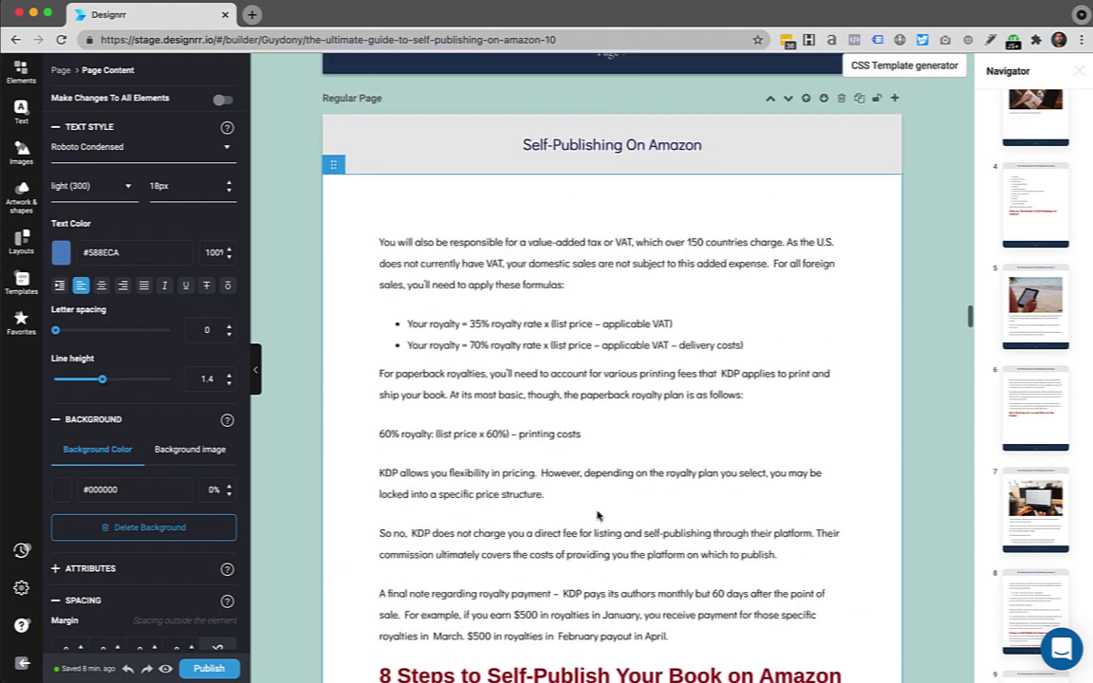
click(641, 216)
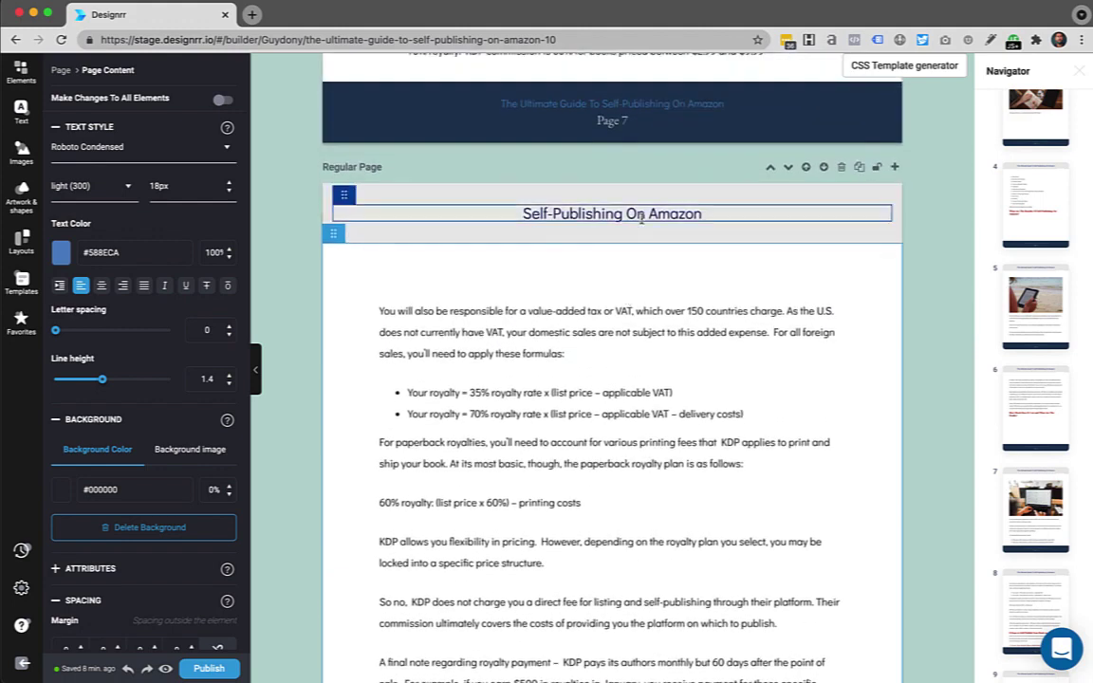
click(607, 215)
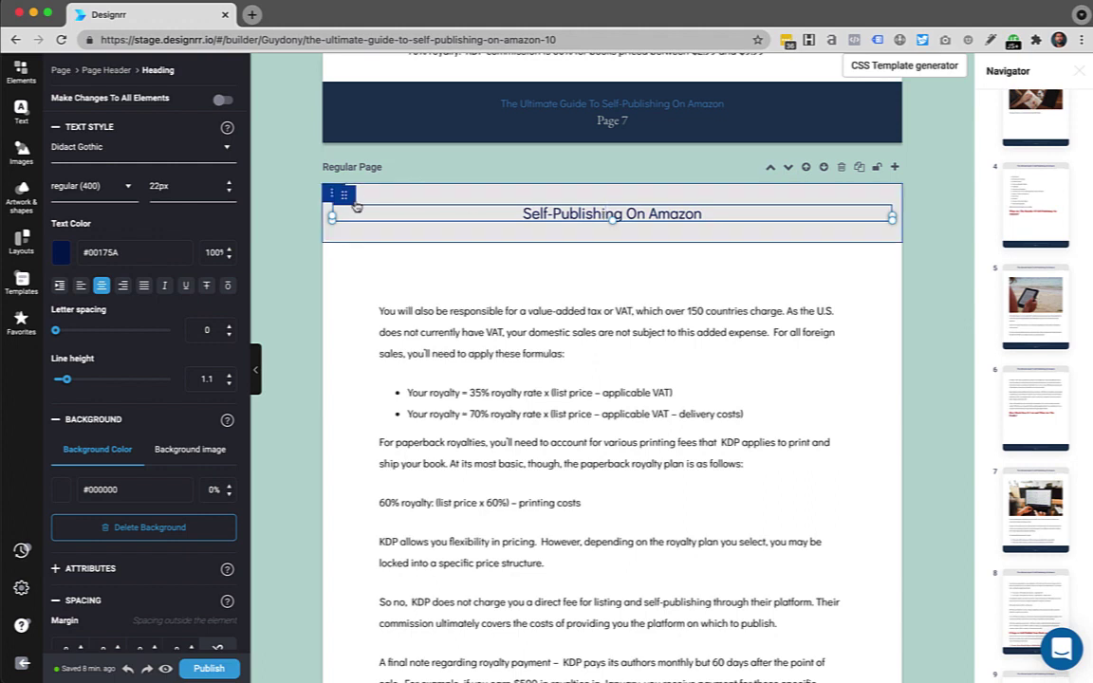
click(345, 199)
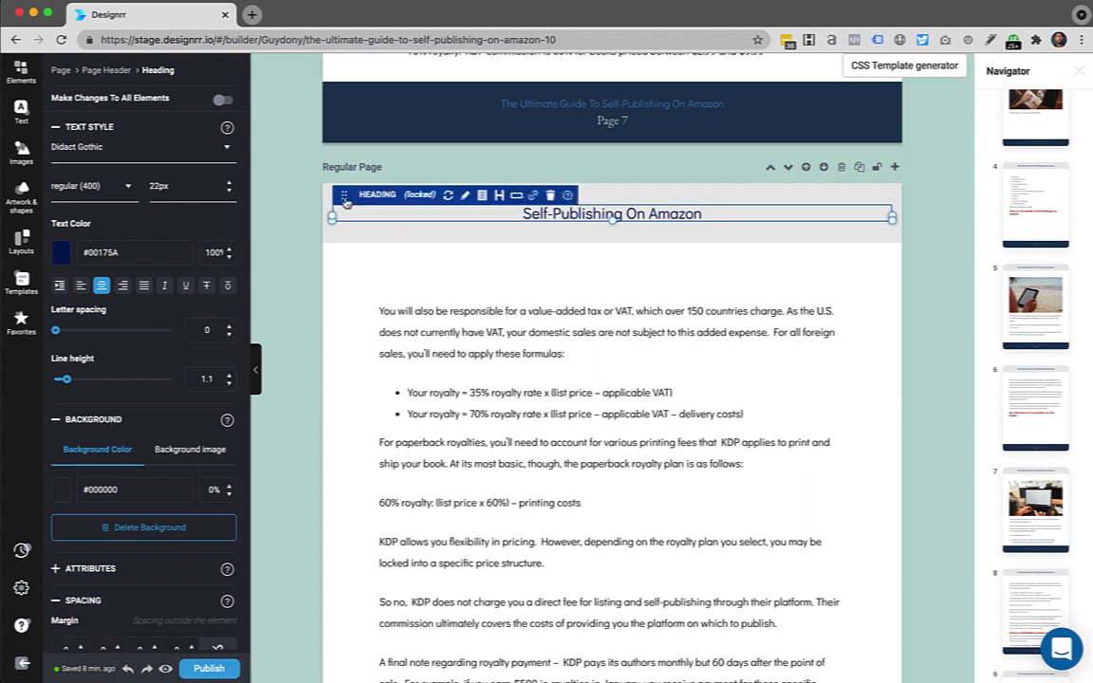
click(515, 202)
click(596, 340)
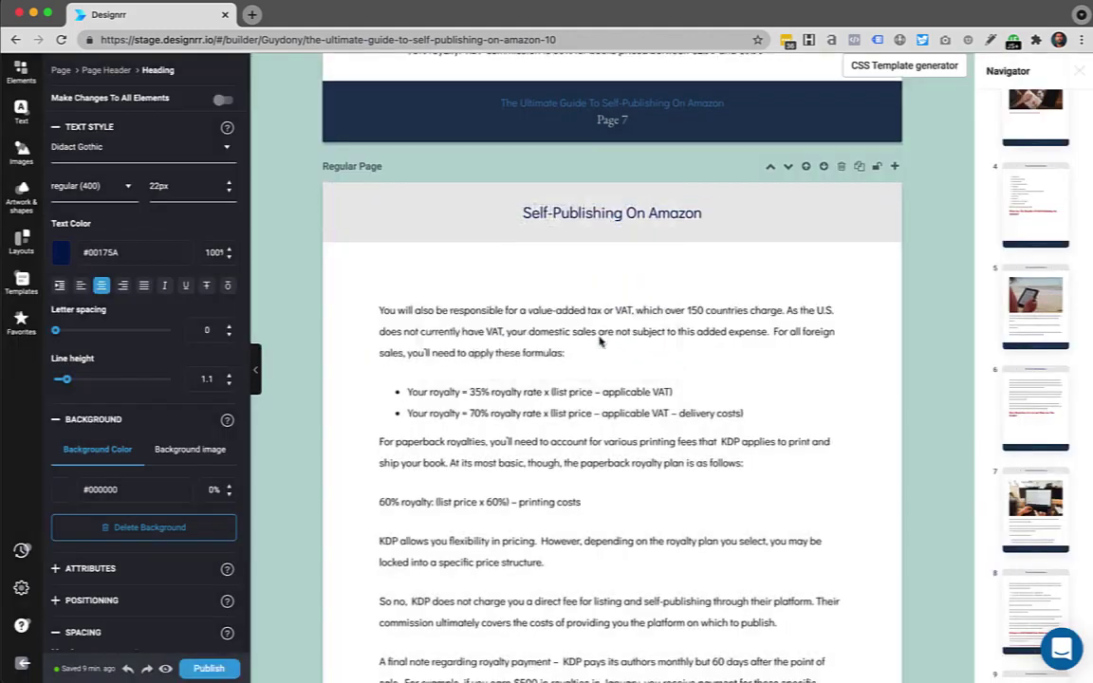
scroll(584, 303, down, 1)
scroll(569, 268, up, 3)
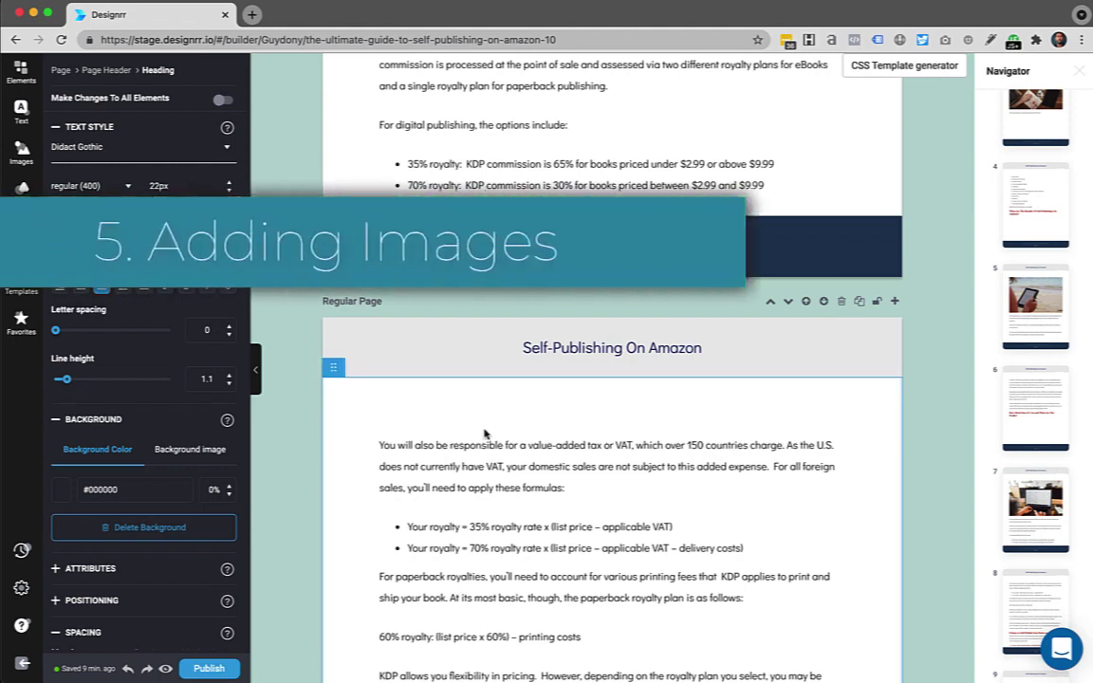
Search the suggested images for "ebook" and filter them to horizontal orientation.
scroll(484, 433, down, 6)
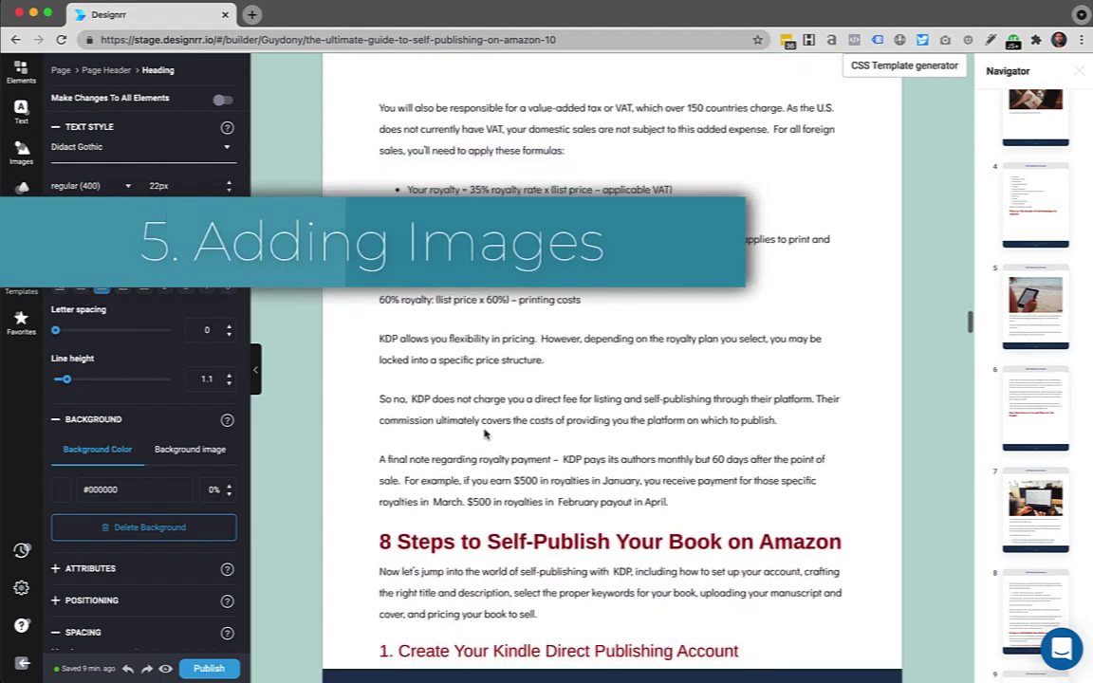
scroll(484, 434, up, 1)
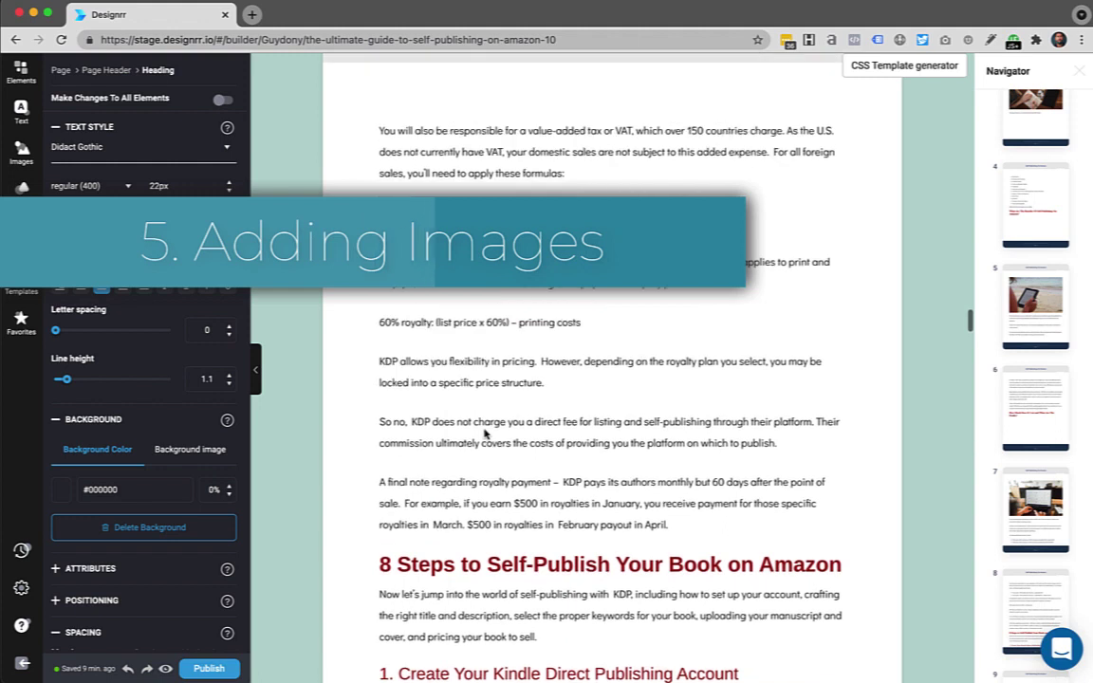
click(21, 153)
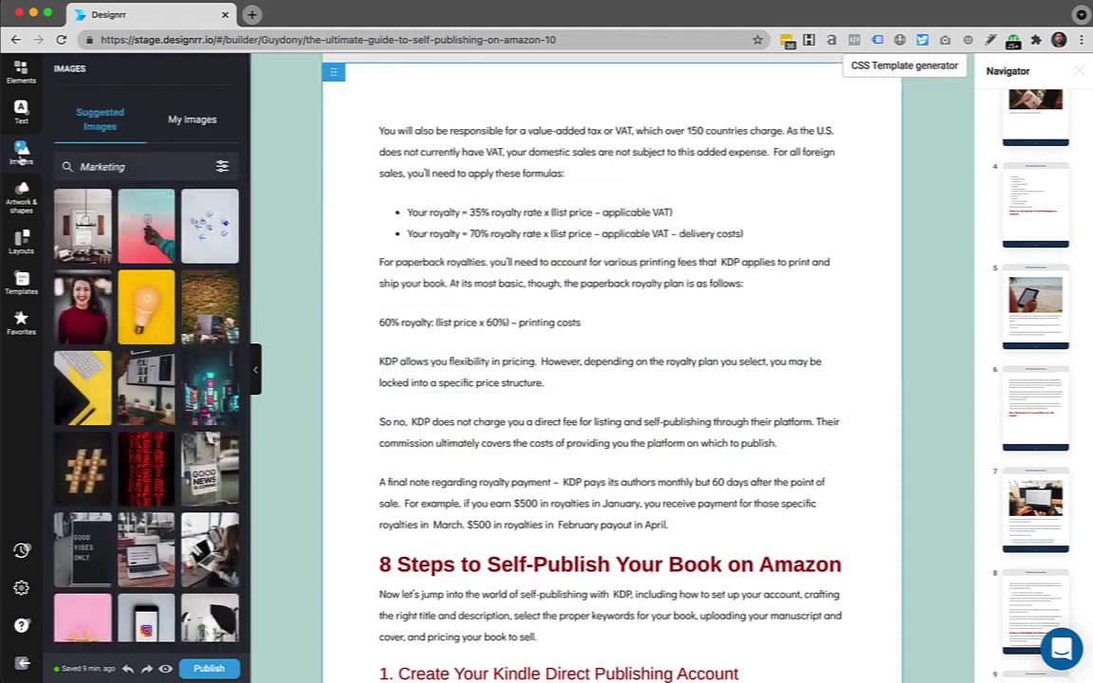
double_click(103, 166)
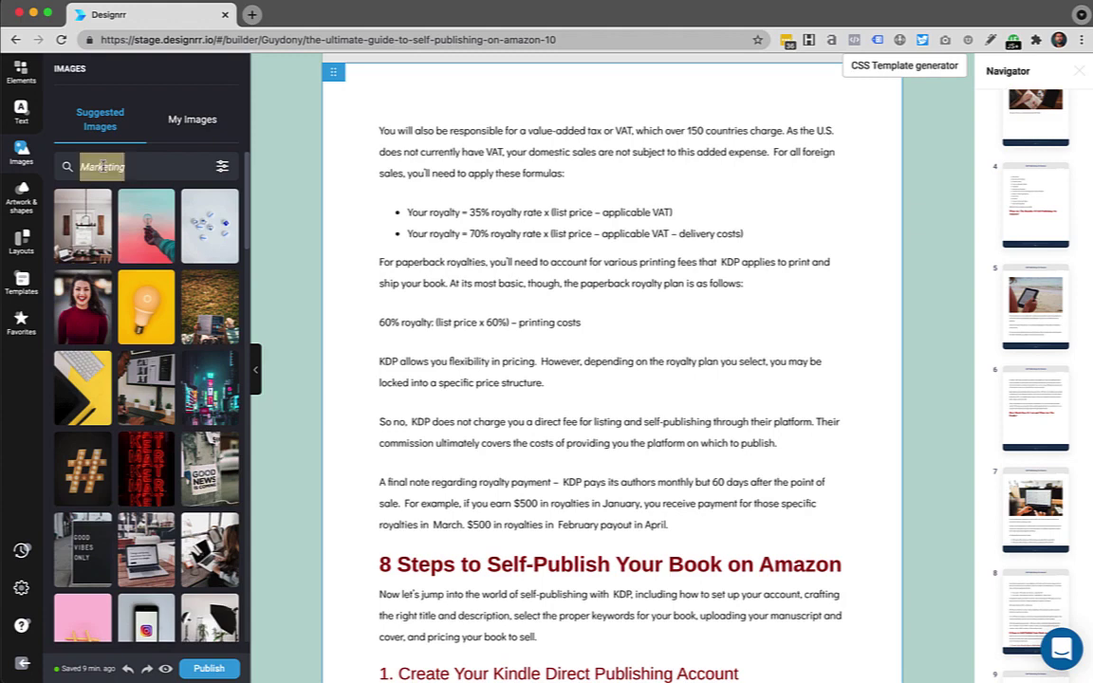
text(ebook)
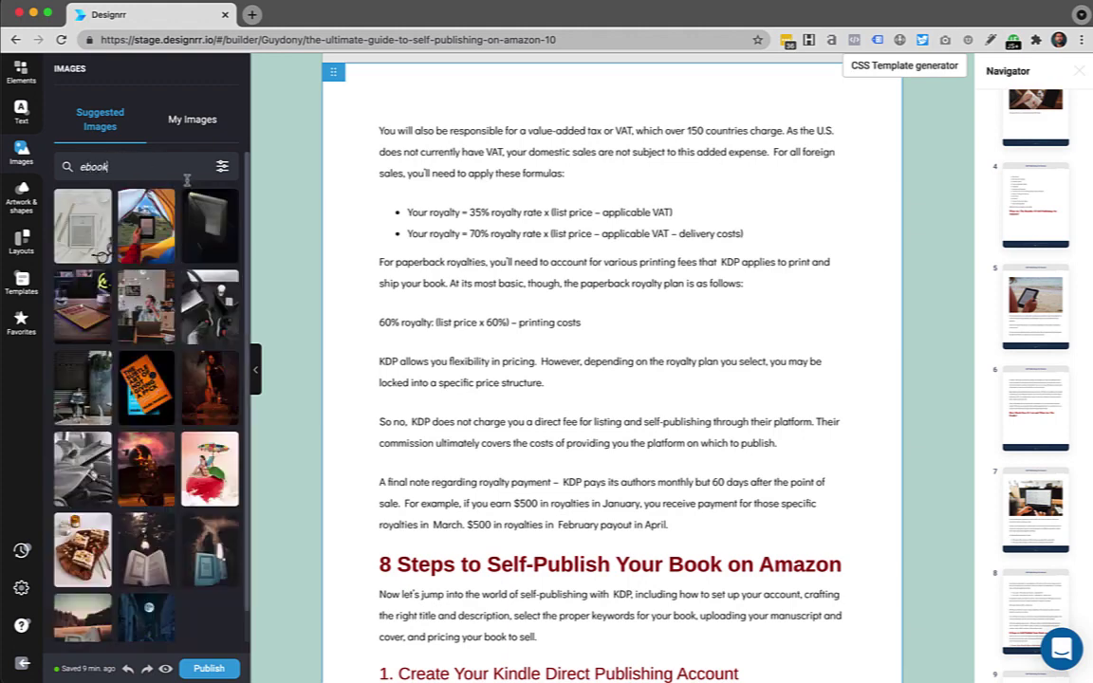
click(222, 167)
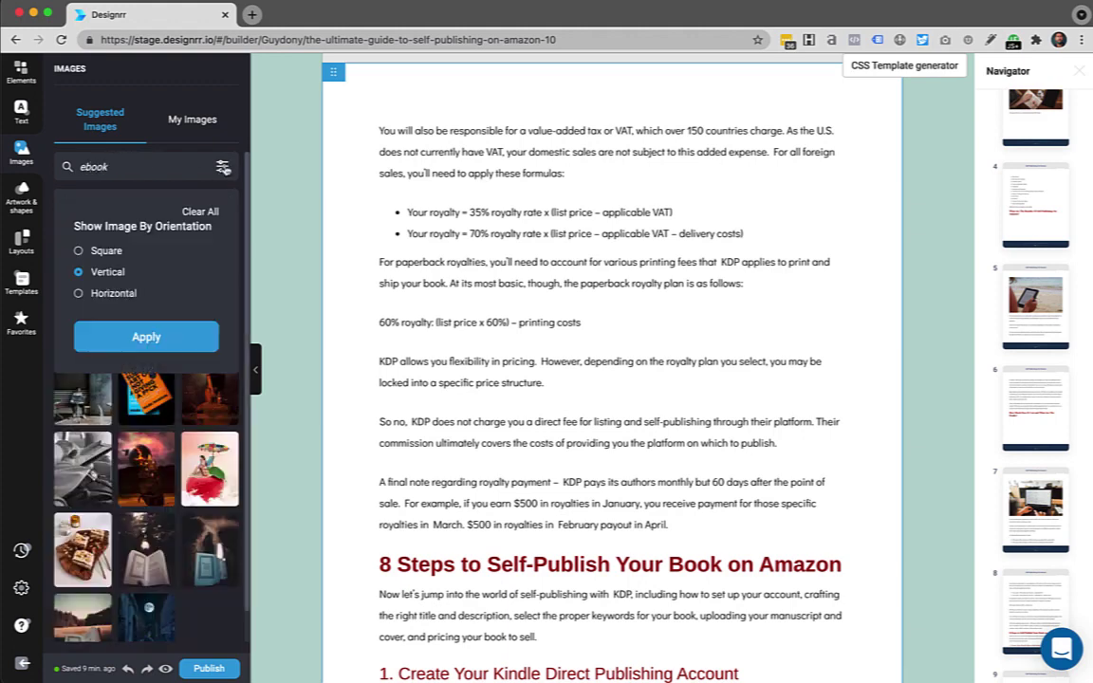
click(110, 297)
click(147, 349)
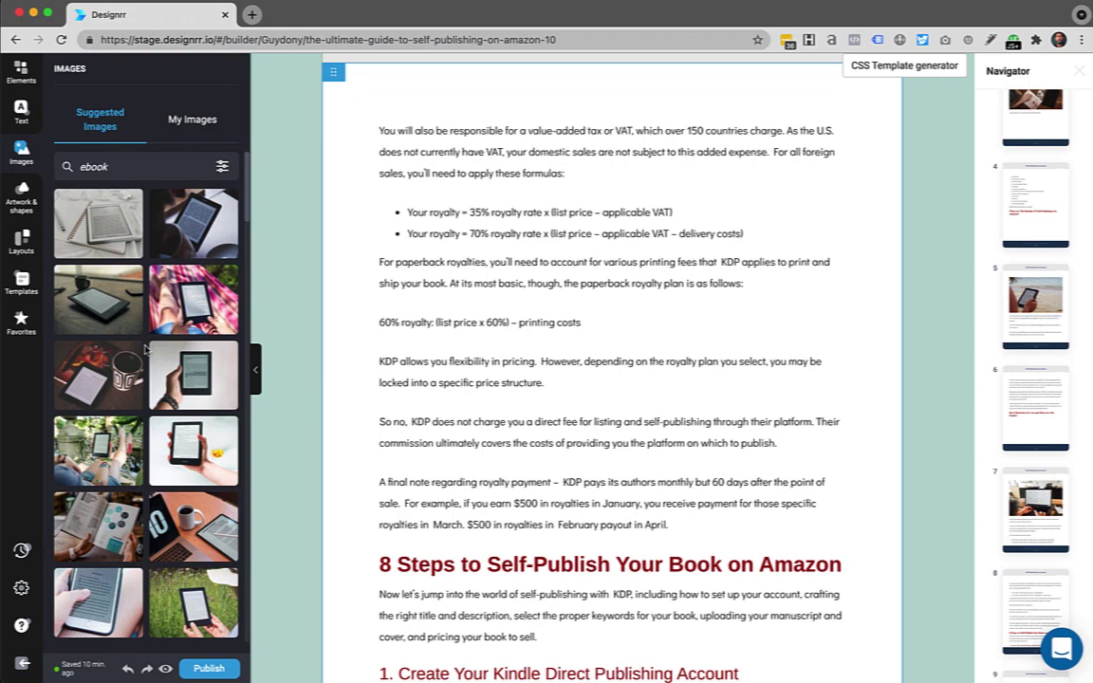
Insert the photo of the Kindle beside a cup into page 8's paperback royalties paragraph and shrink it to about half the text width.
drag(172, 199, 528, 294)
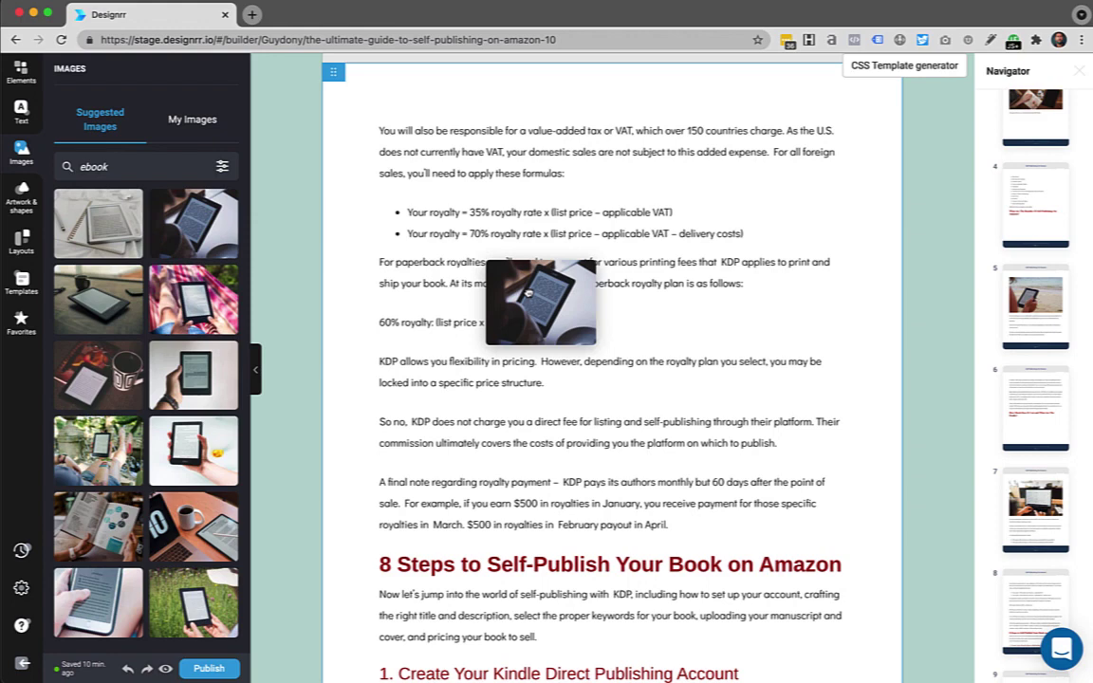
drag(528, 295, 528, 295)
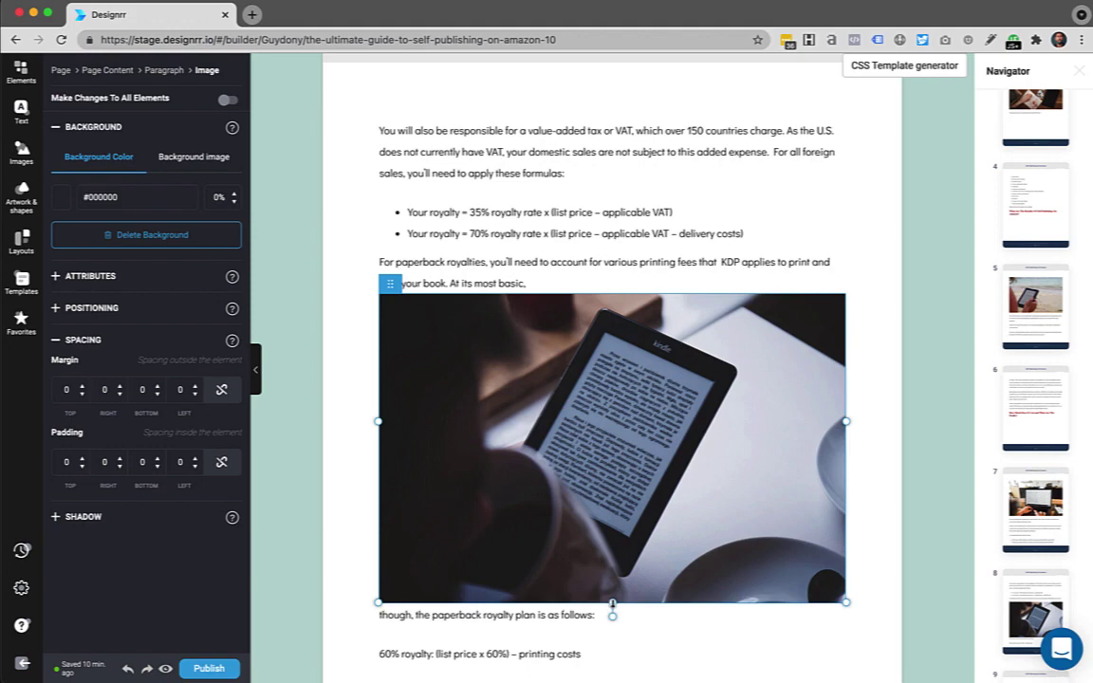
drag(612, 603, 471, 419)
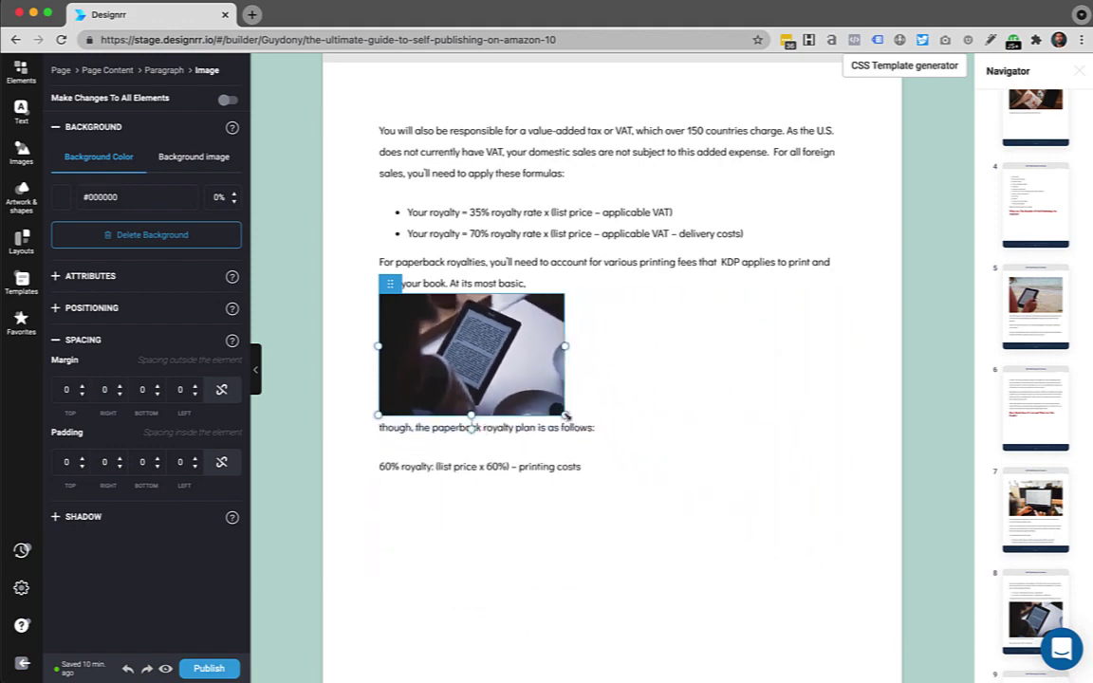
drag(565, 415, 609, 444)
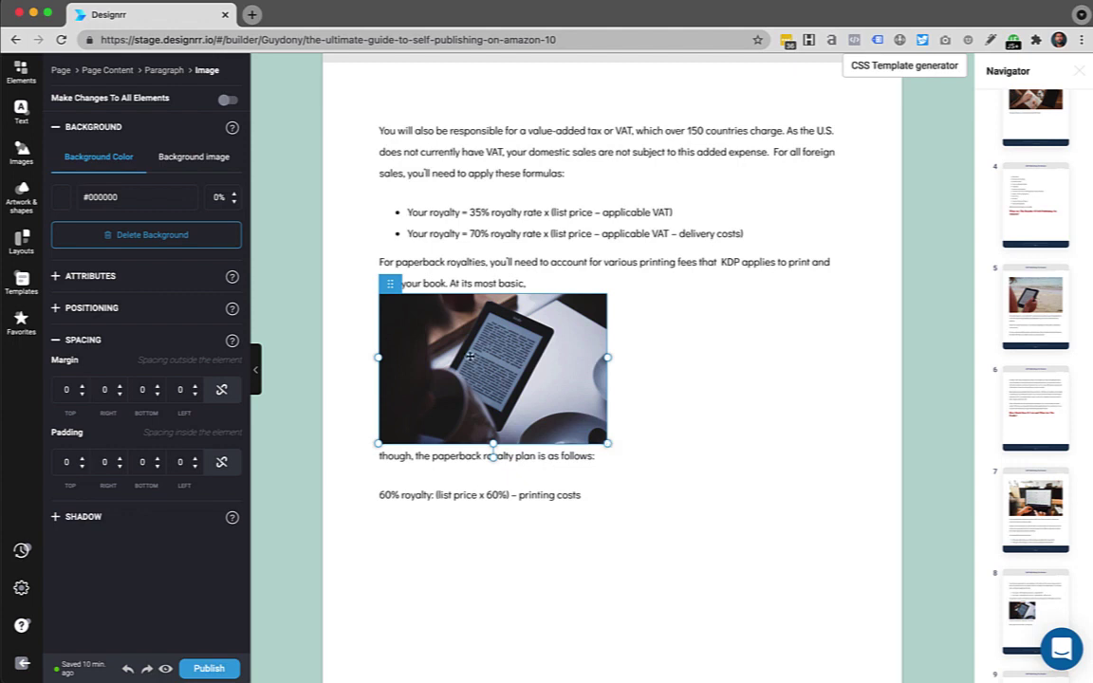
Move the Kindle image above page 8's royalty bullet list and align it right with word wrap turned on.
drag(468, 350, 519, 228)
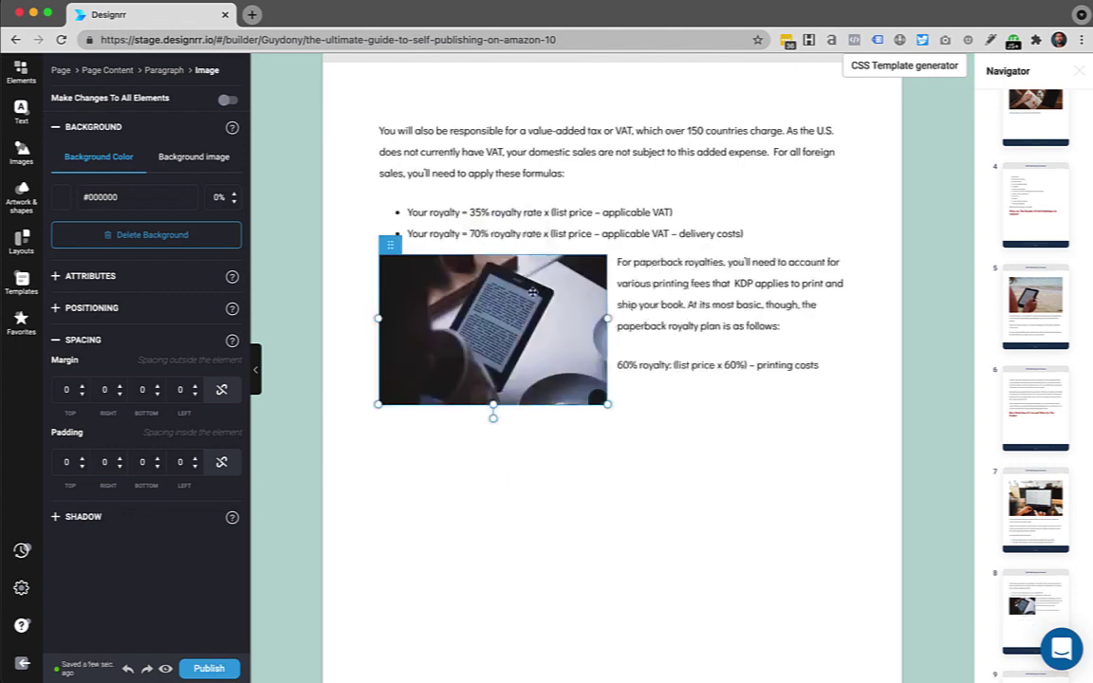
drag(477, 262, 594, 201)
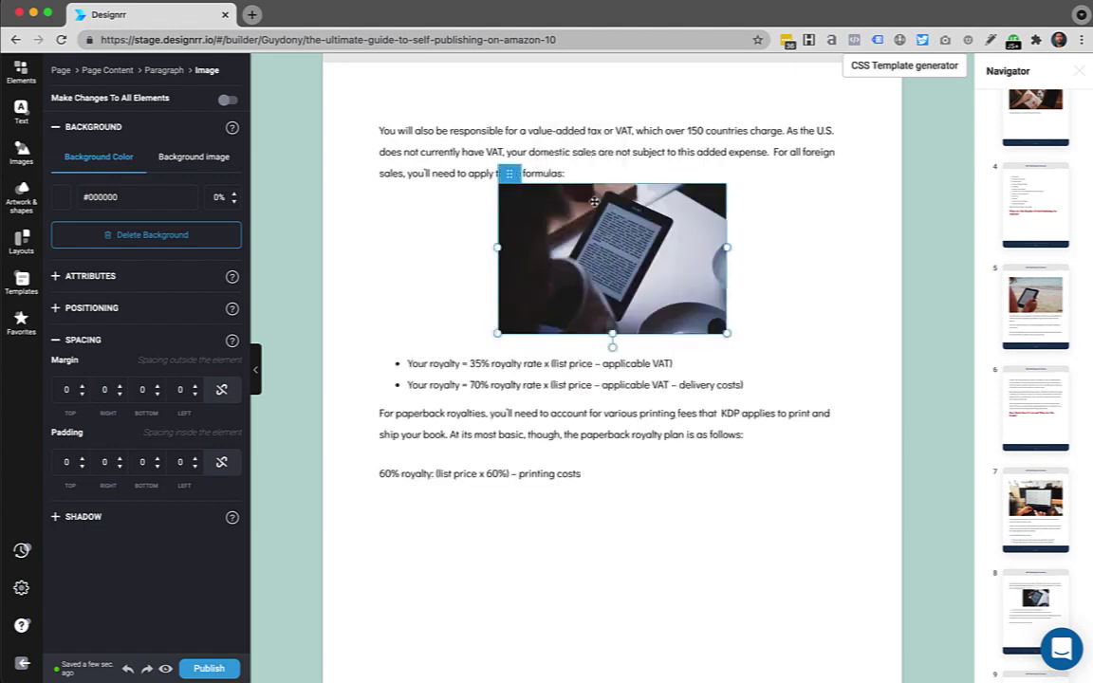
click(55, 277)
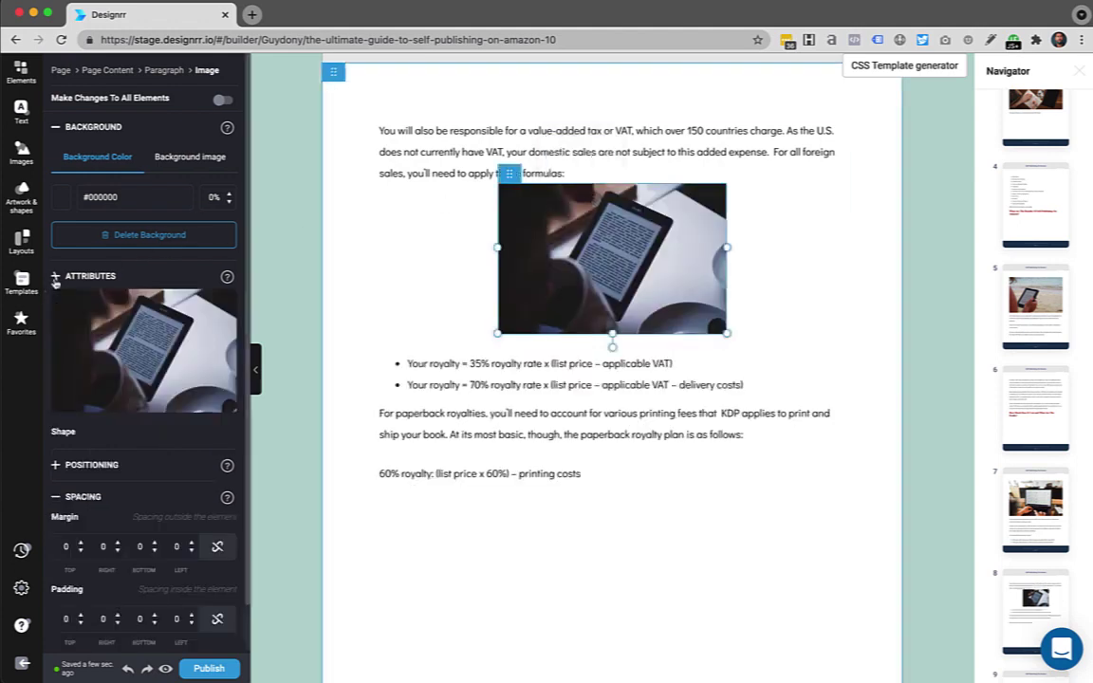
scroll(152, 379, down, 3)
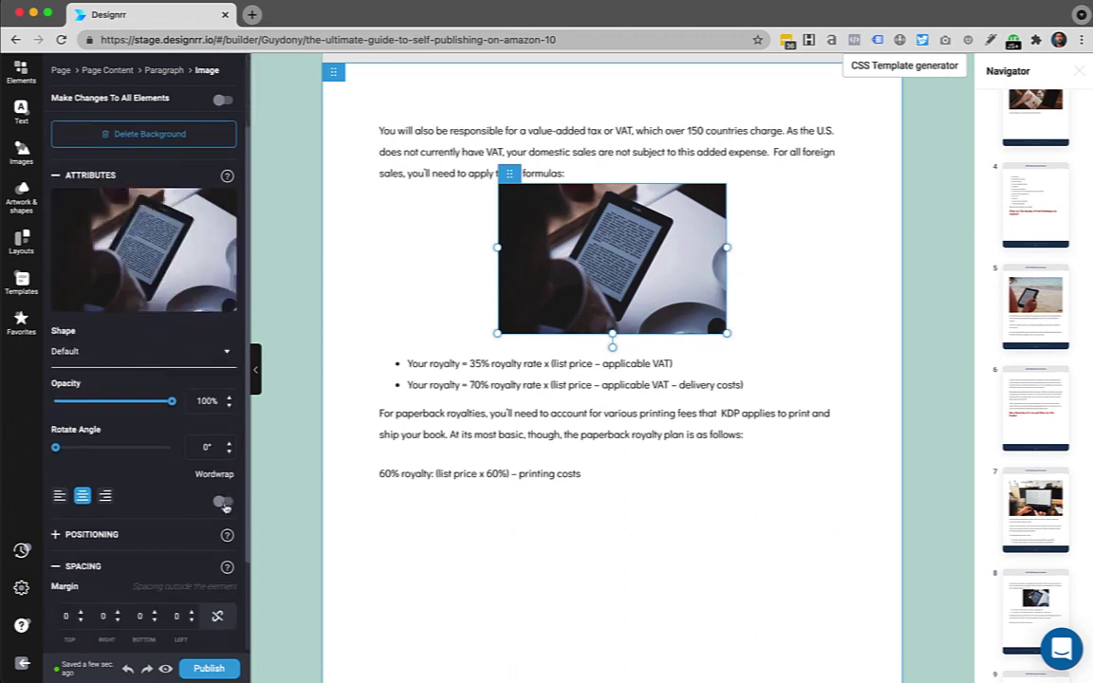
click(224, 504)
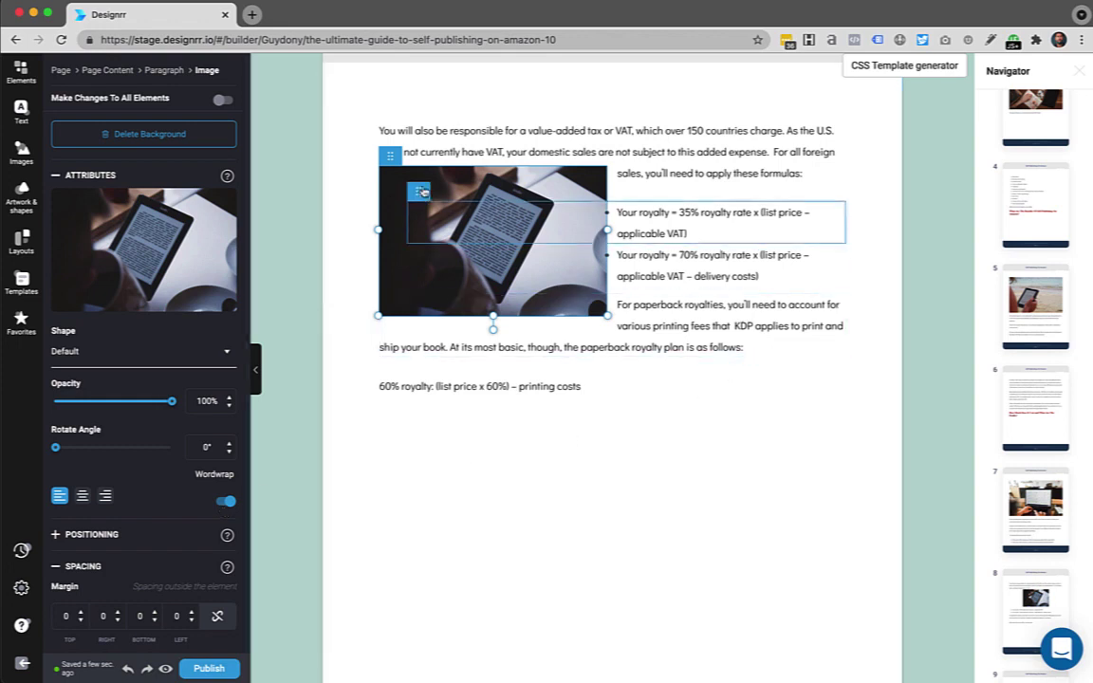
click(107, 500)
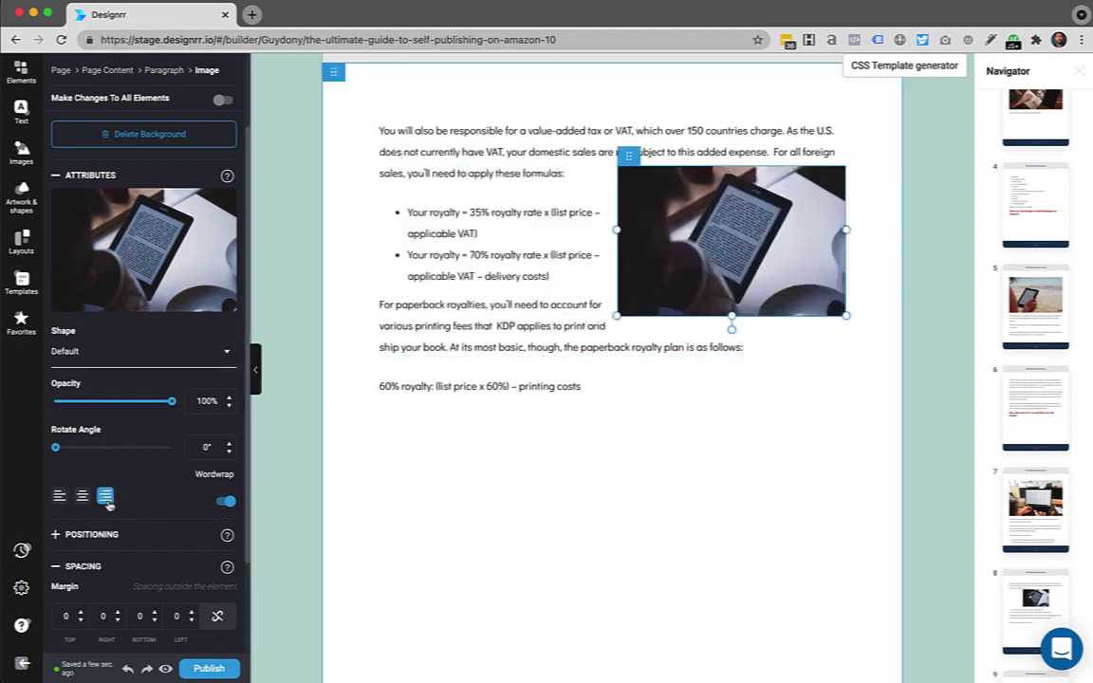
click(409, 545)
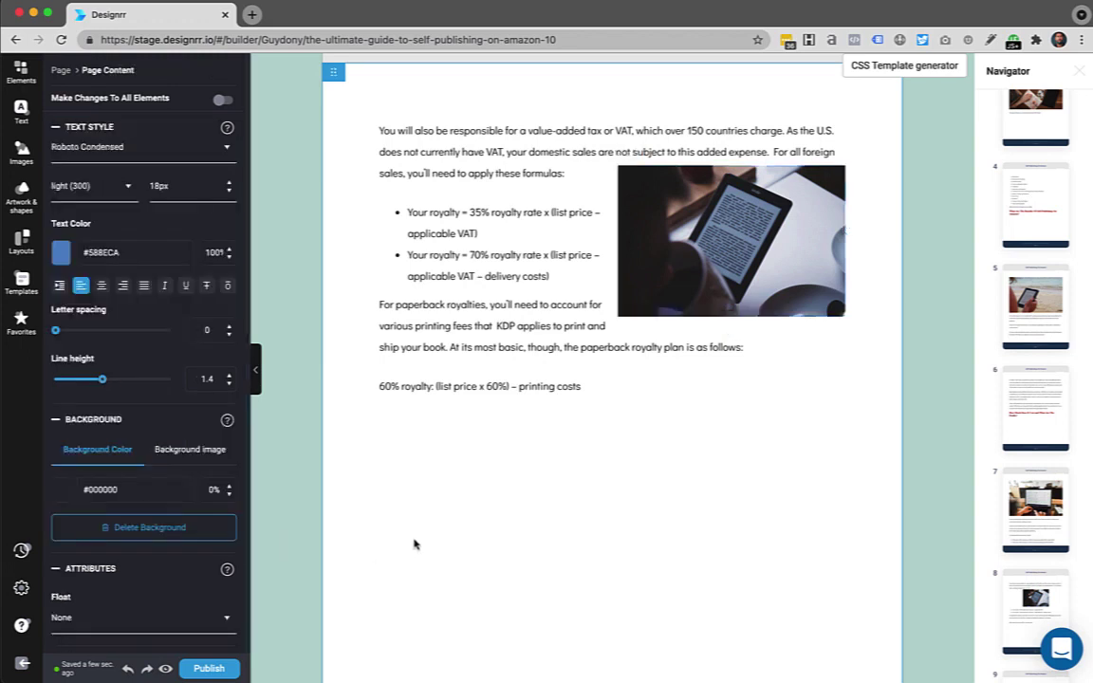
scroll(413, 544, down, 2)
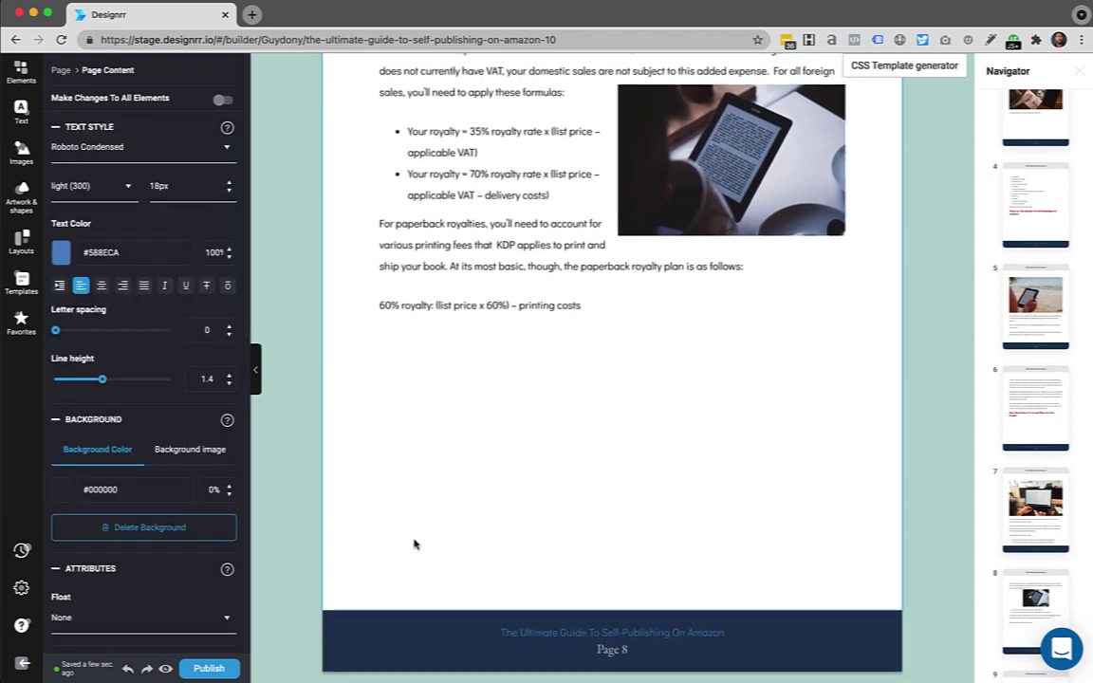
scroll(413, 543, up, 1)
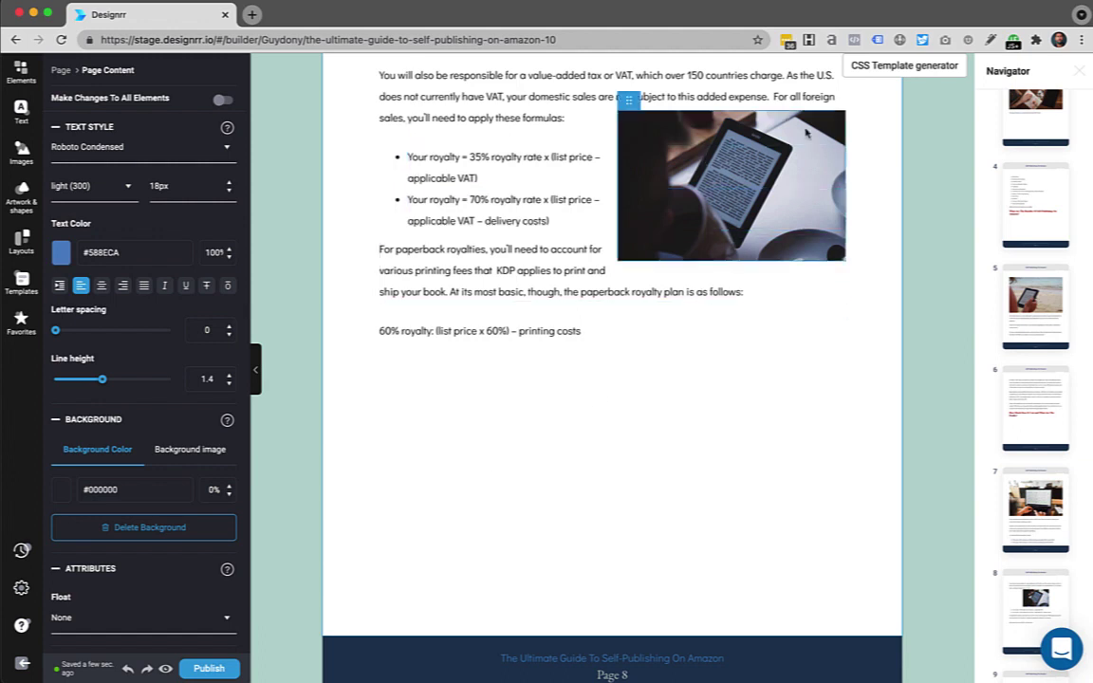
Let the Kindle image move freely around the page and place it at page 8's left edge below the "60% royalty" line.
click(806, 131)
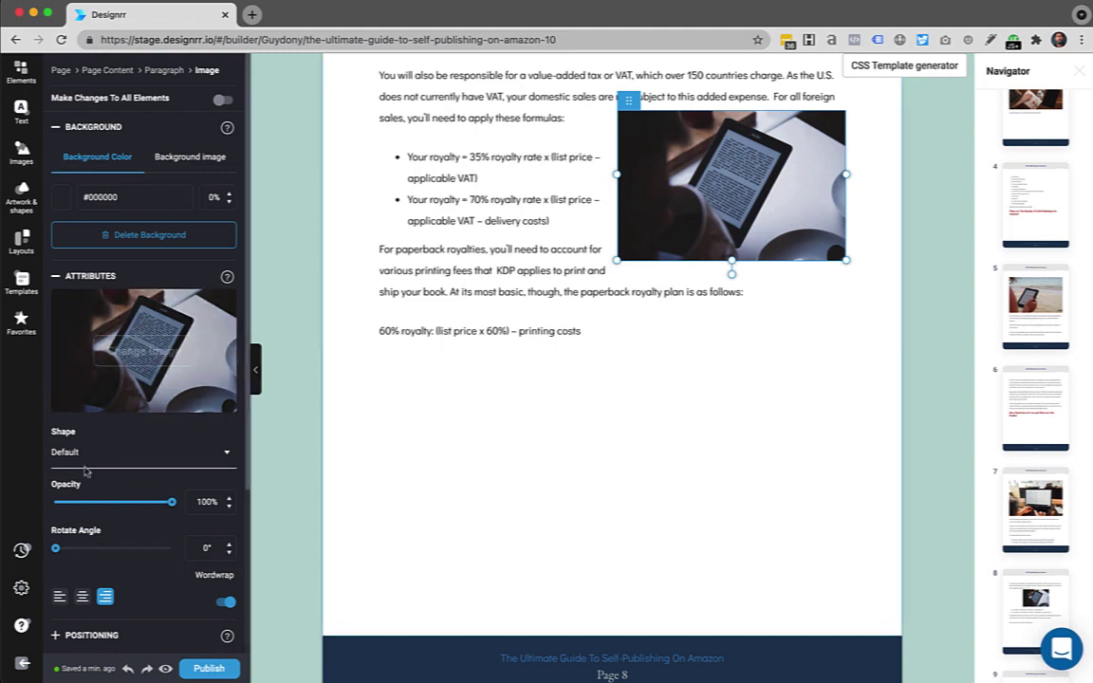
click(53, 123)
click(55, 160)
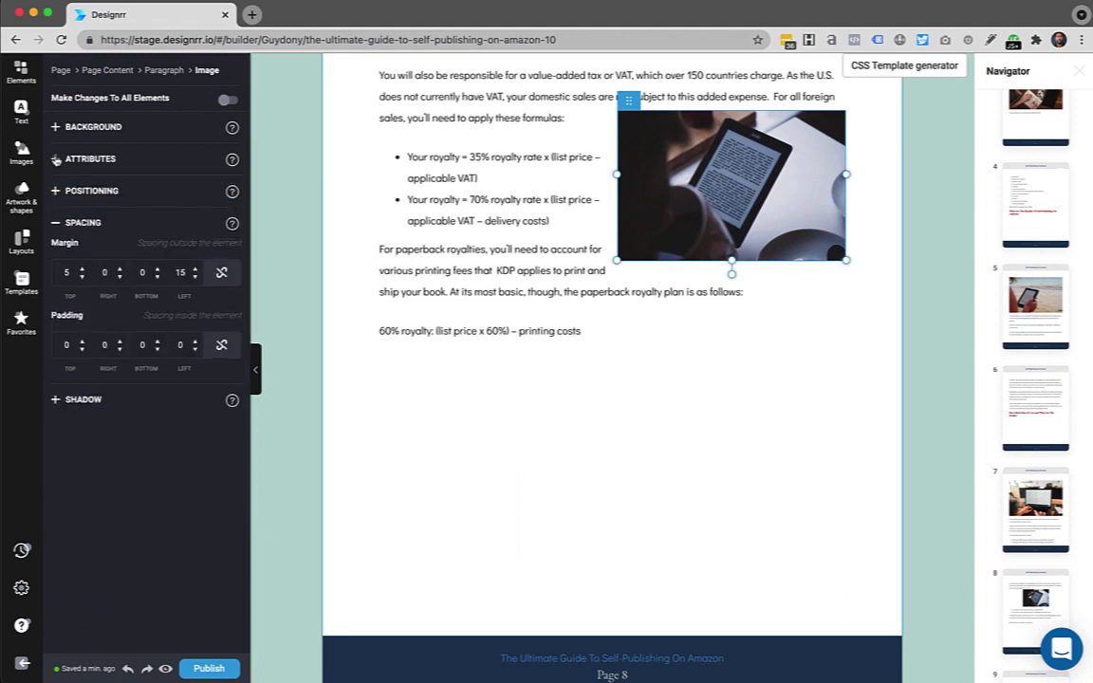
click(55, 193)
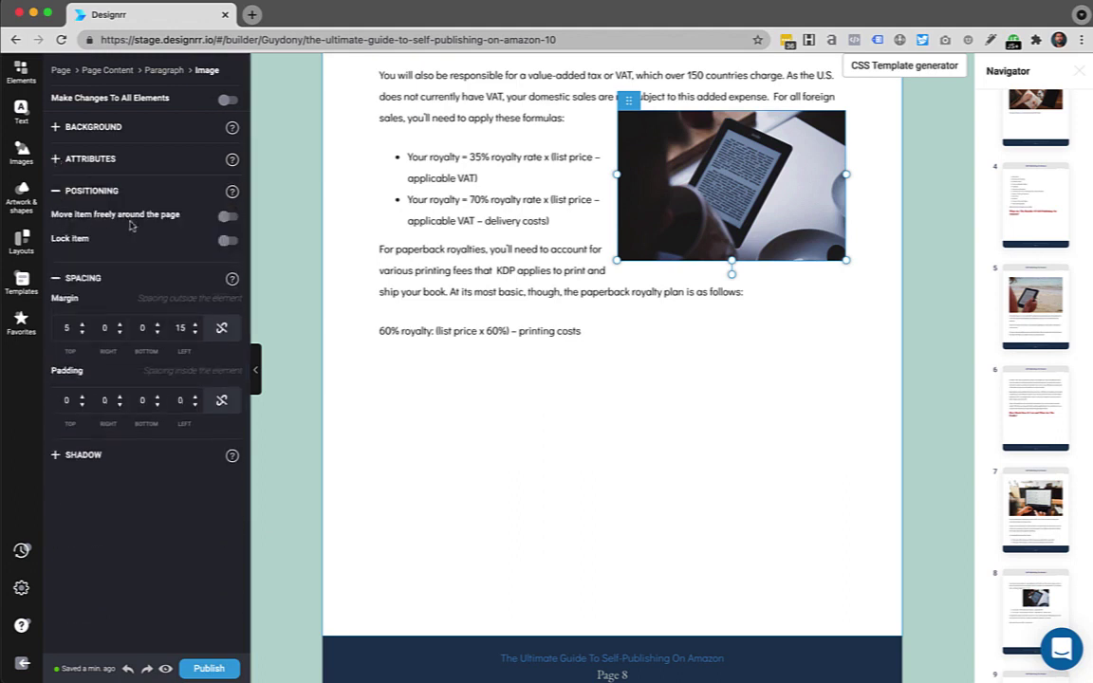
click(225, 218)
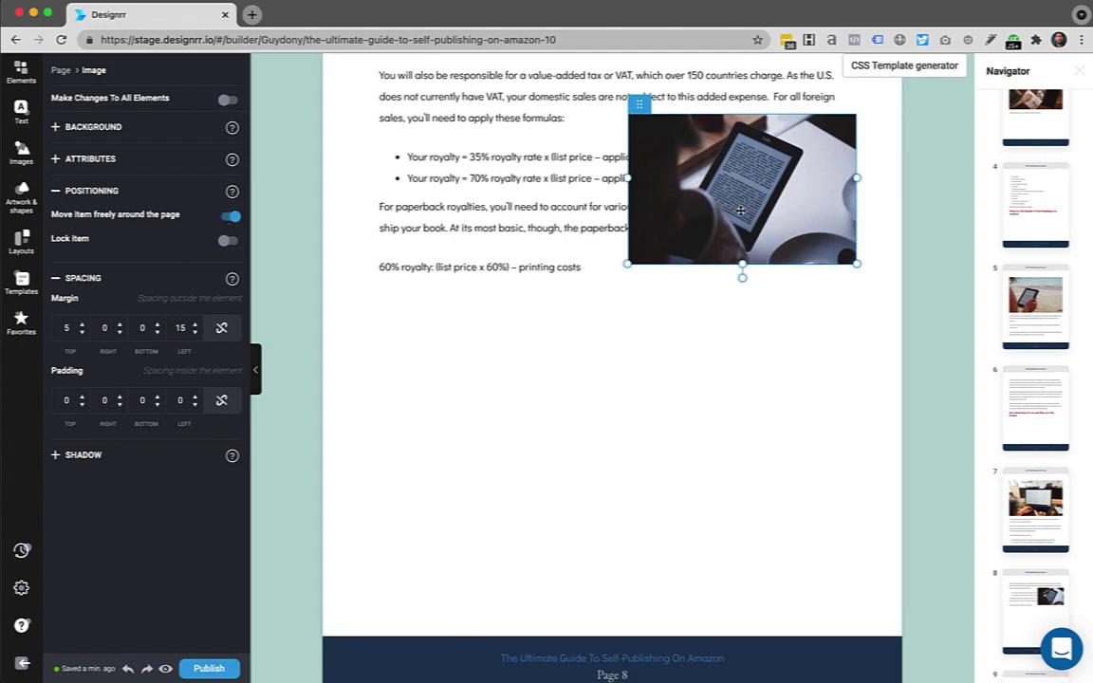
drag(693, 236, 388, 436)
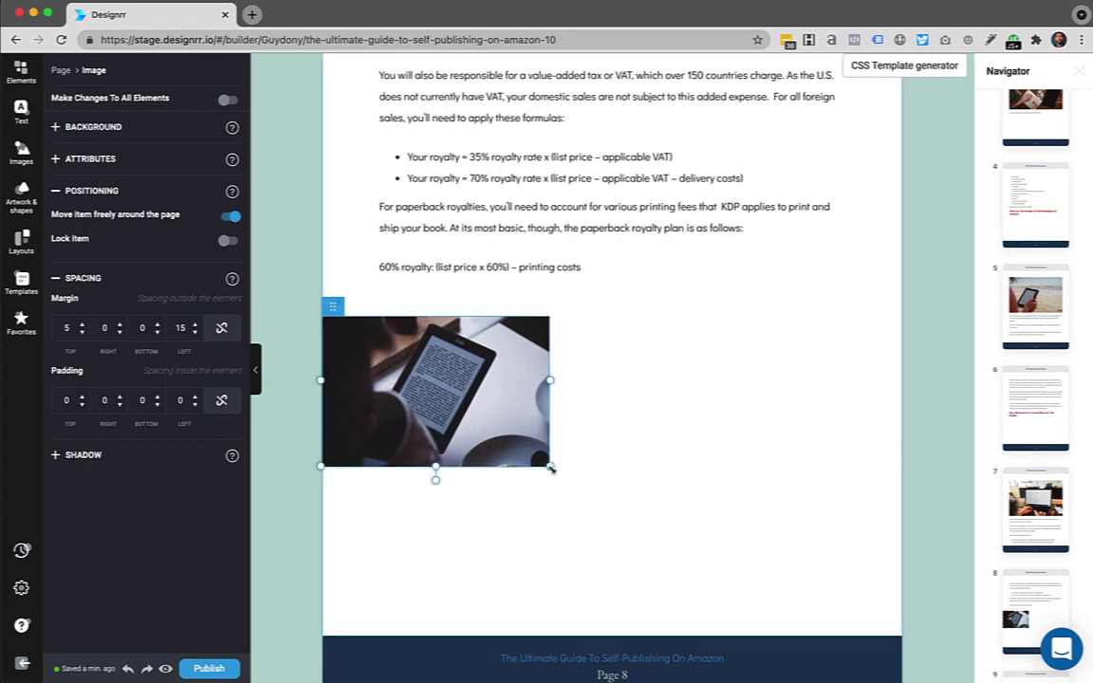
Enlarge the Kindle image to roughly two-thirds of the page width and nudge it up closer to the "60% royalty" line.
drag(559, 479, 713, 586)
scroll(775, 555, up, 3)
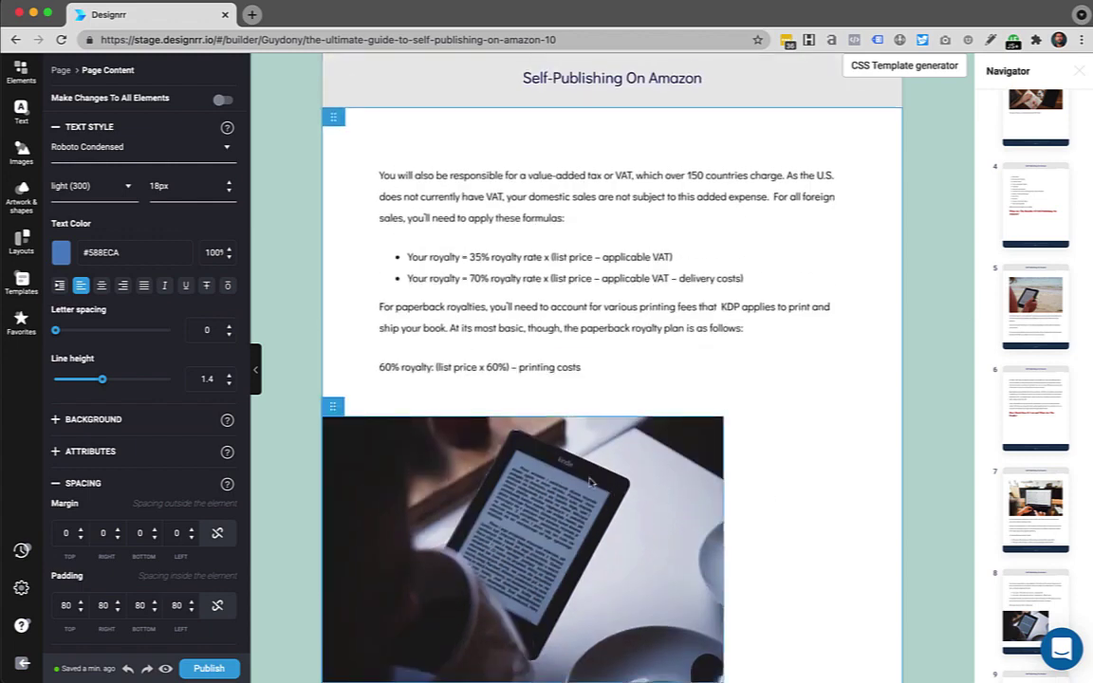
scroll(590, 482, up, 2)
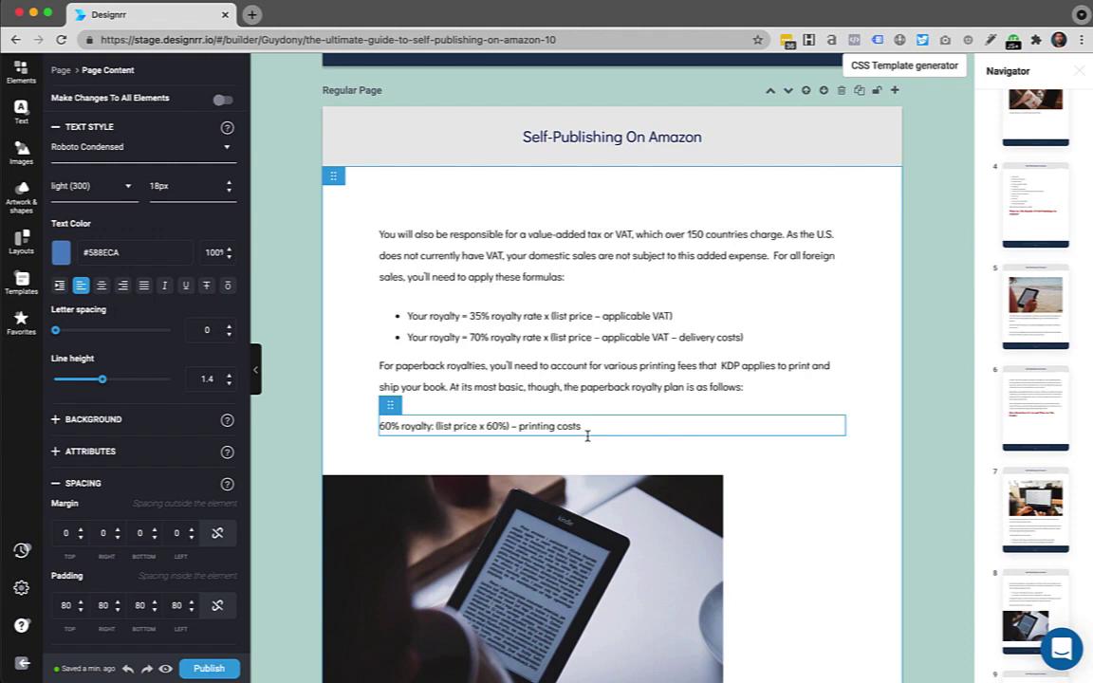
click(679, 512)
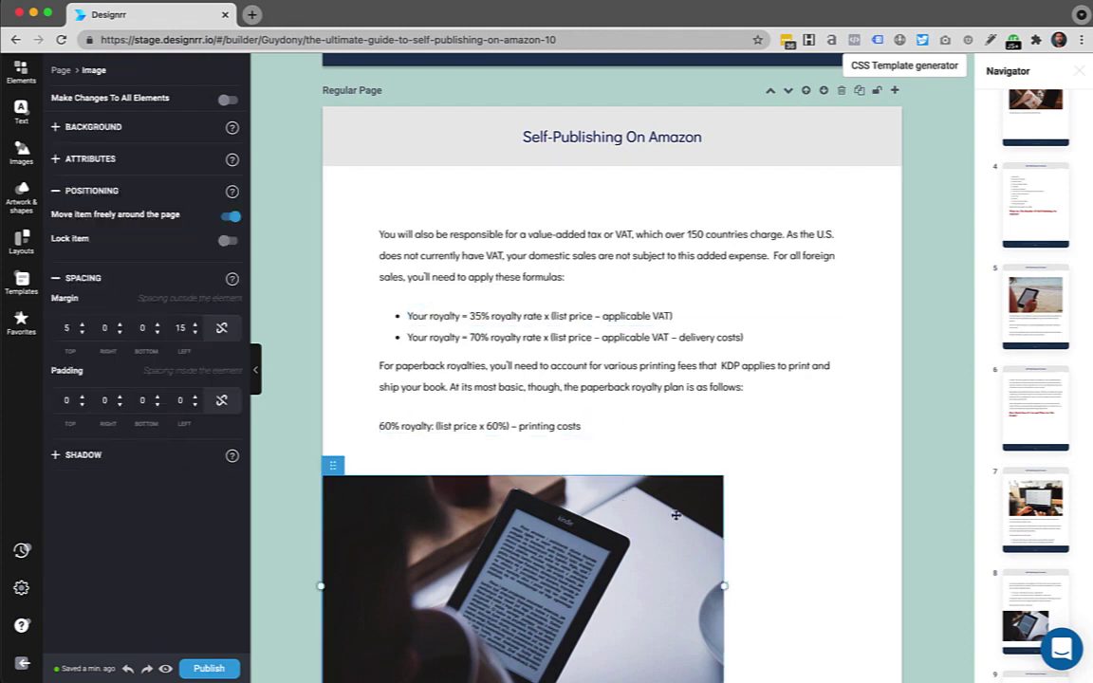
mouse_move(678, 513)
mouse_down()
mouse_move(679, 444)
mouse_move(699, 498)
mouse_move(690, 452)
mouse_move(687, 490)
mouse_move(673, 500)
mouse_up()
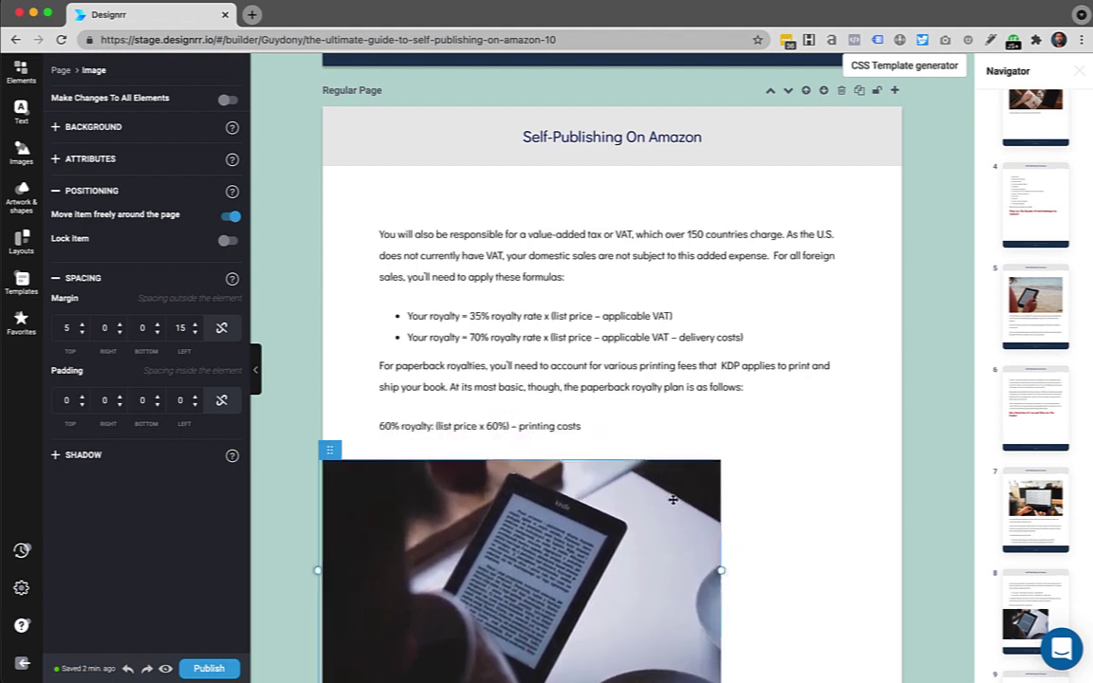
Move the brown cow close-up from the uploaded images into the car images folder.
scroll(806, 406, down, 2)
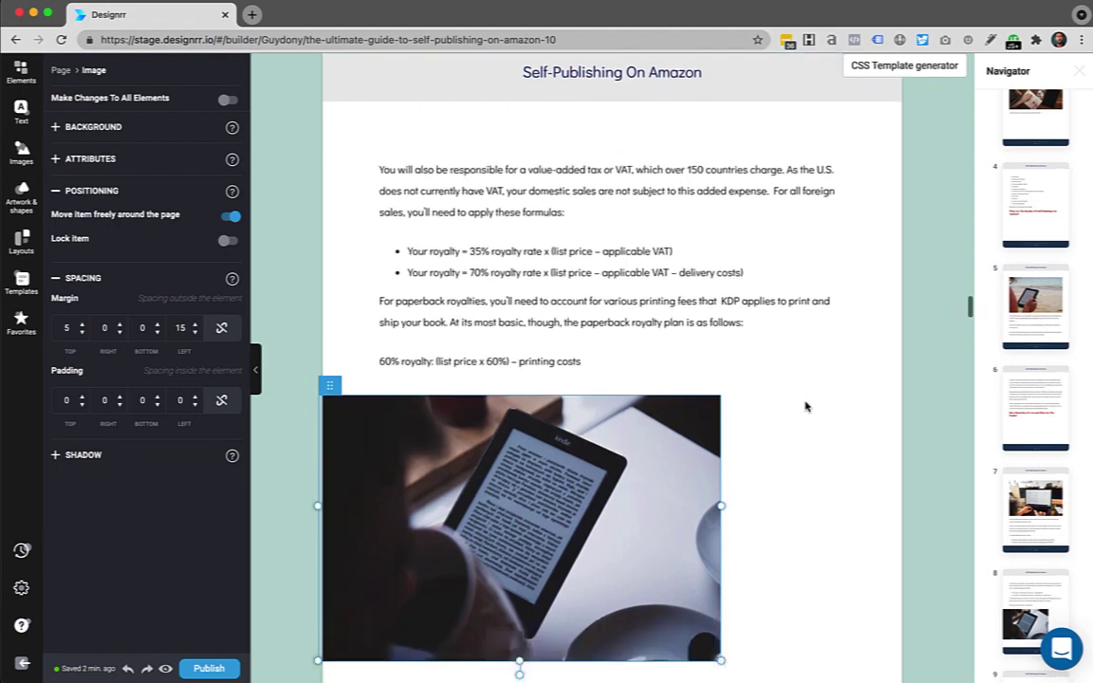
scroll(808, 406, up, 2)
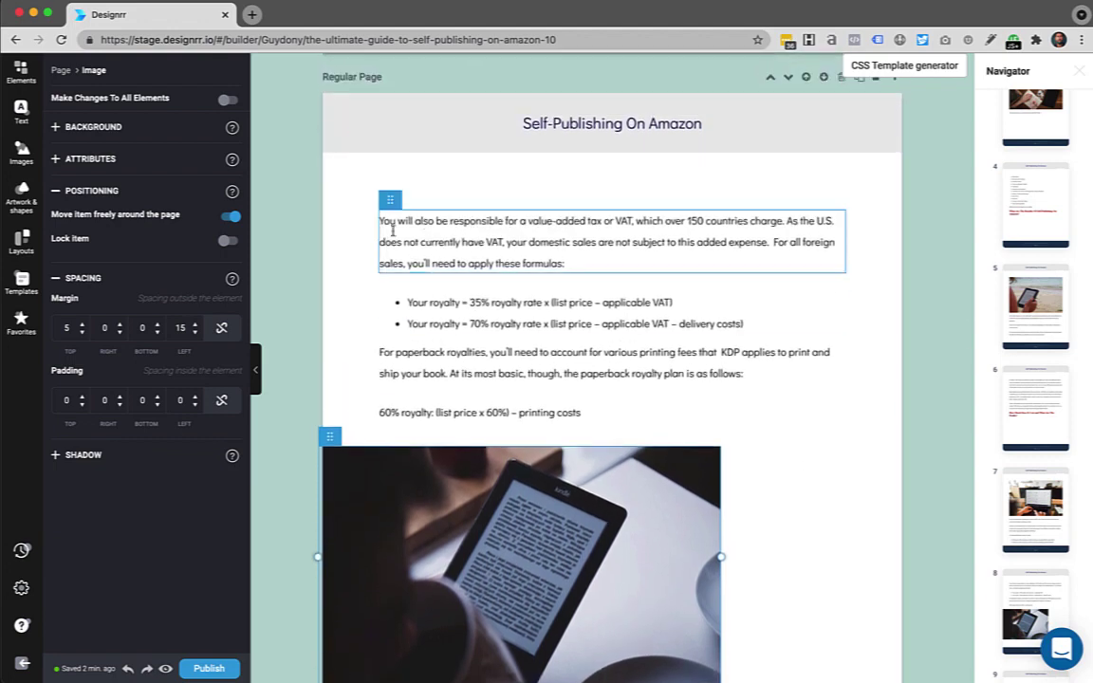
click(30, 151)
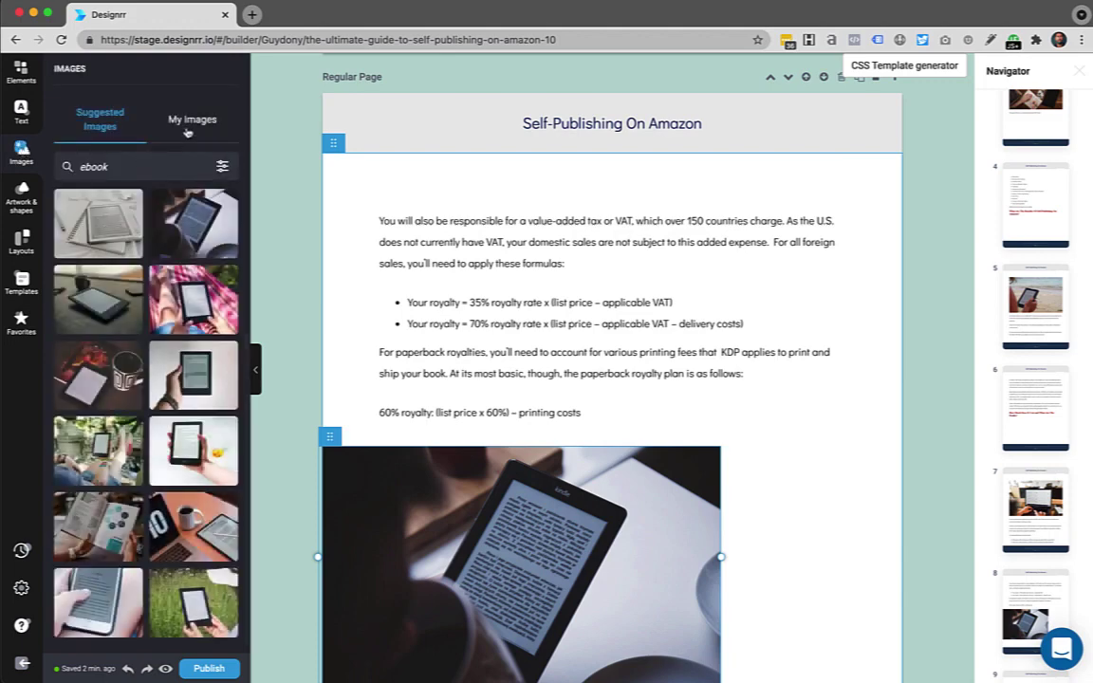
click(191, 124)
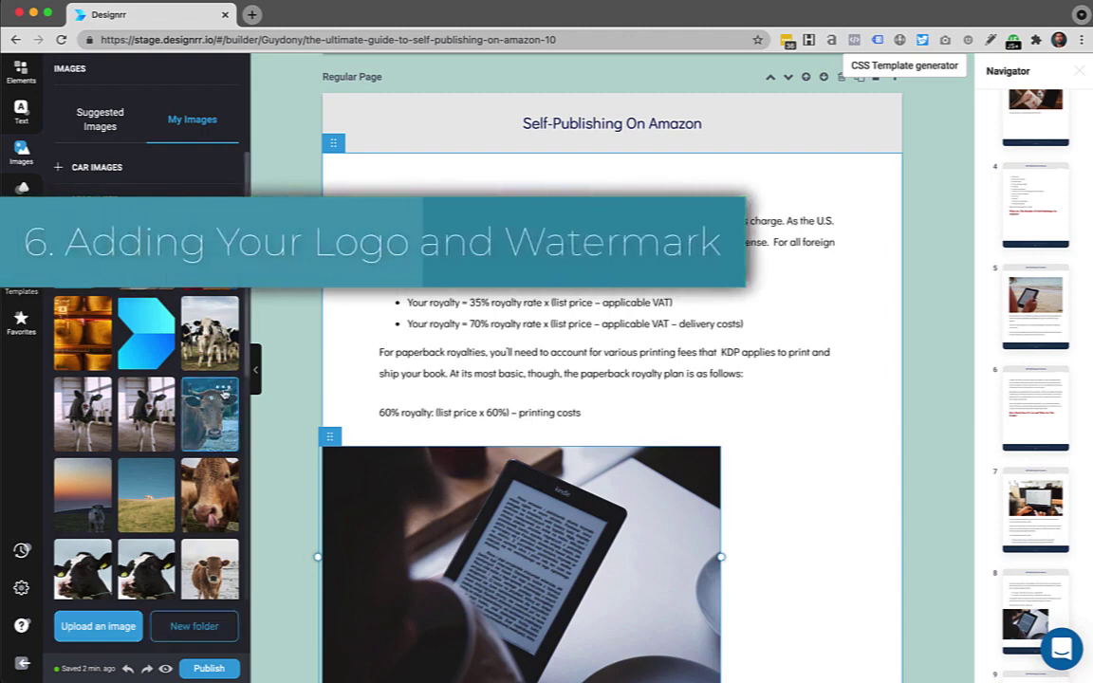
click(224, 389)
mouse_move(270, 471)
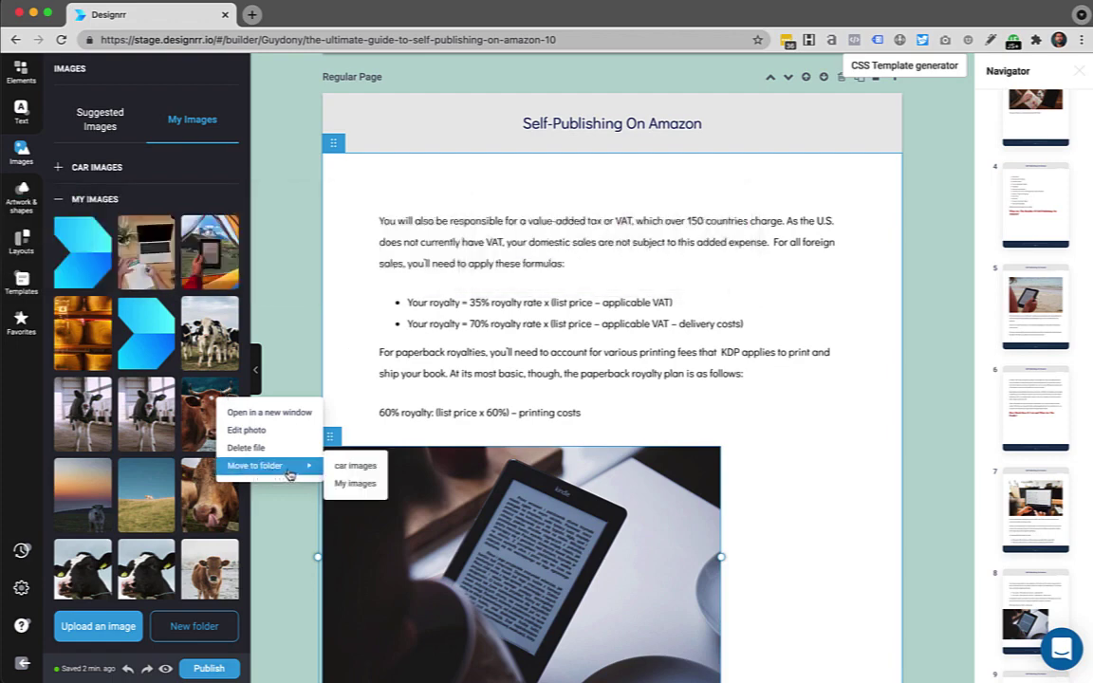
click(356, 466)
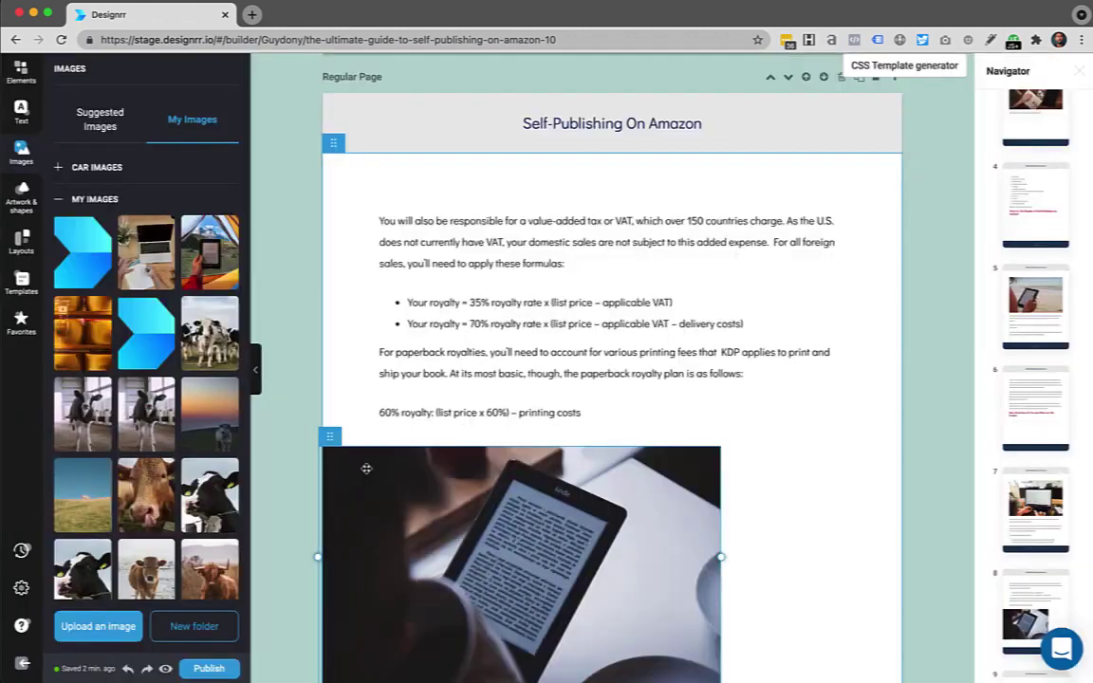
Create an image folder named Logo and move the first blue arrow logo into it.
click(212, 626)
text(Logo)
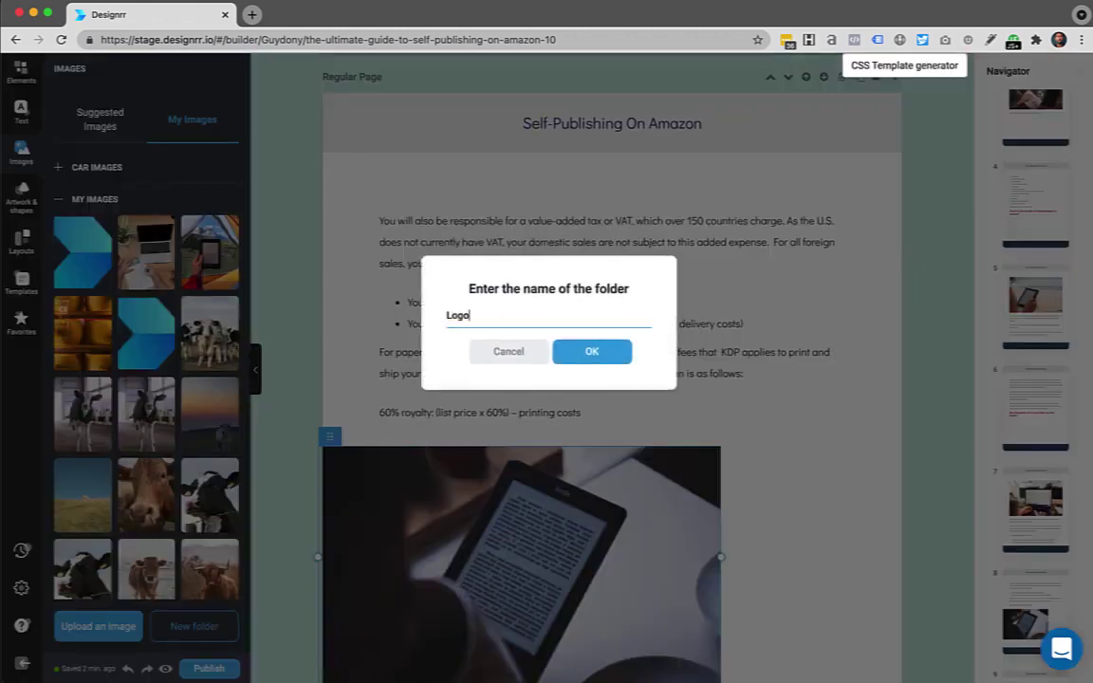
key(Return)
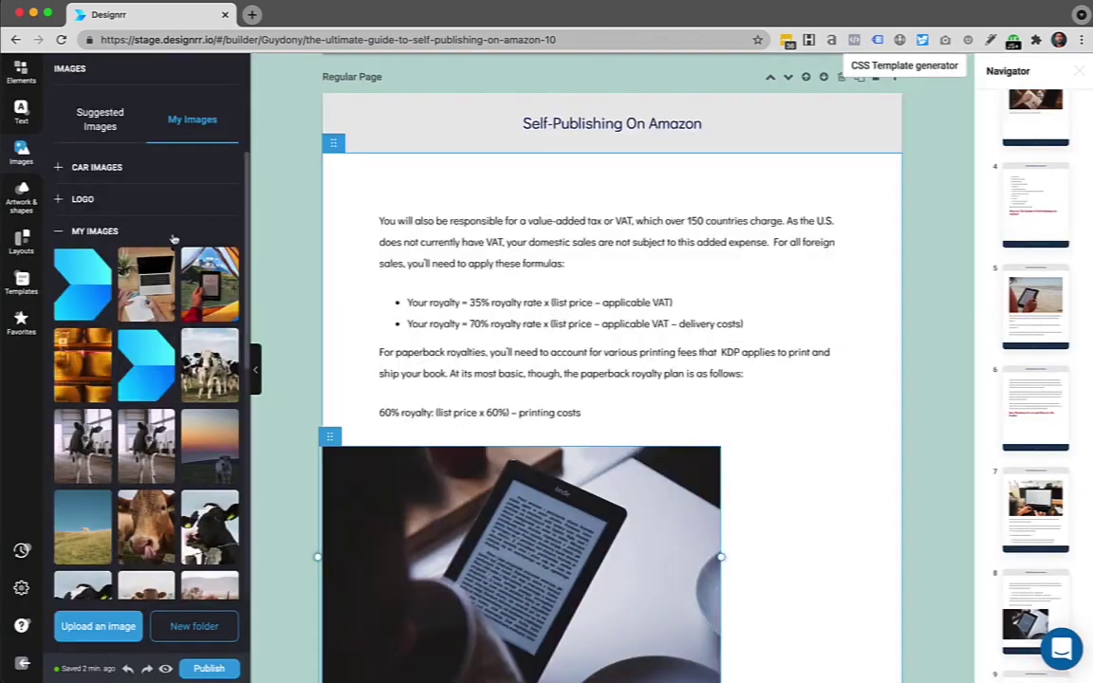
right_click(97, 266)
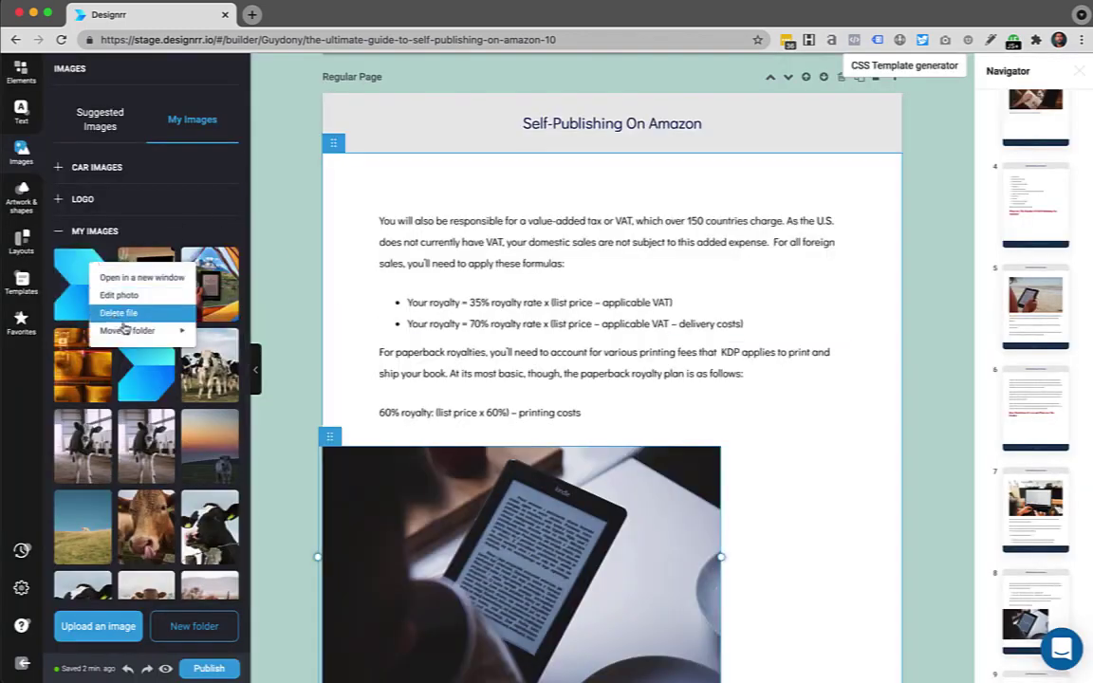
mouse_move(133, 330)
click(216, 350)
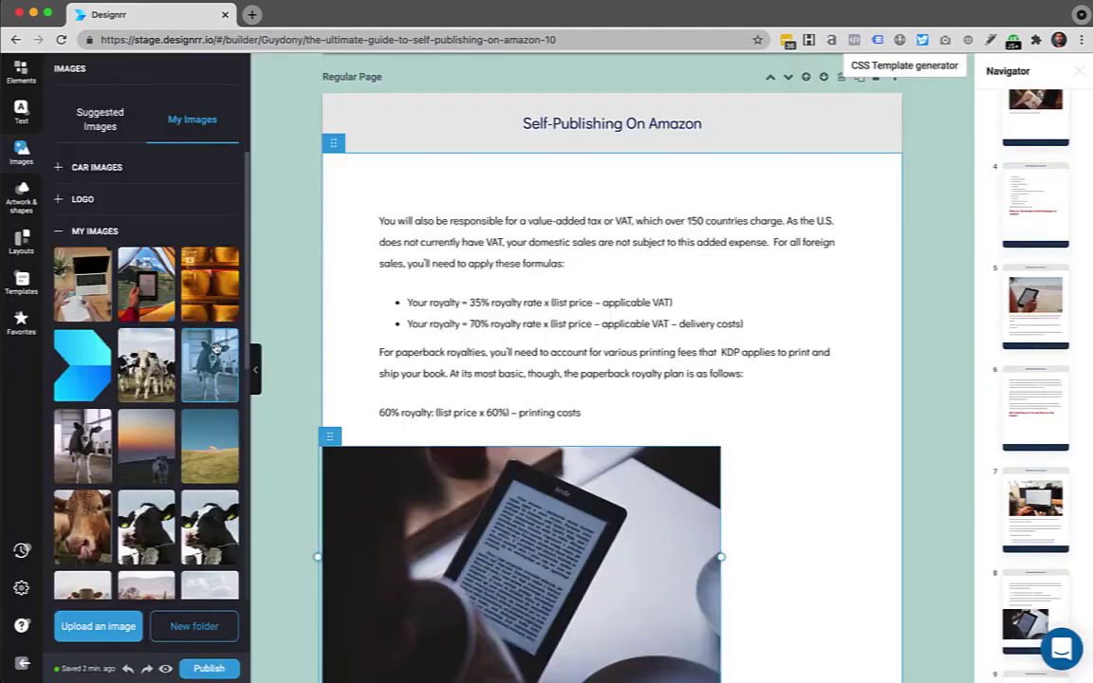
Insert the logo from the Logo folder on page 8, let it move freely, and shrink it into the header's left corner.
click(57, 228)
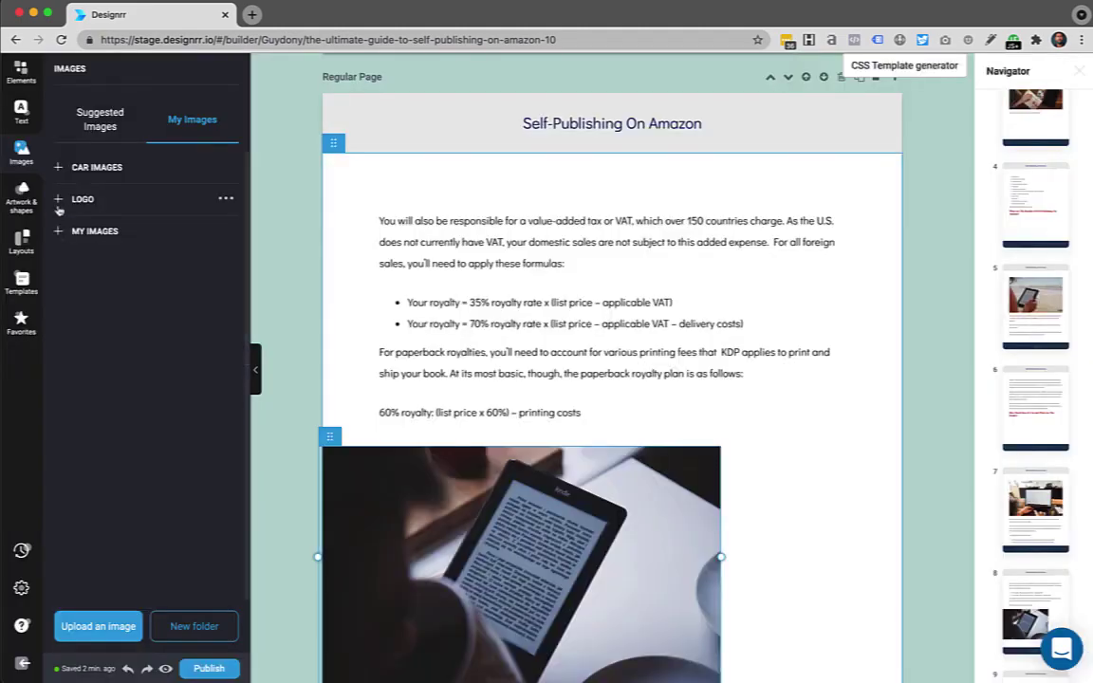
click(58, 199)
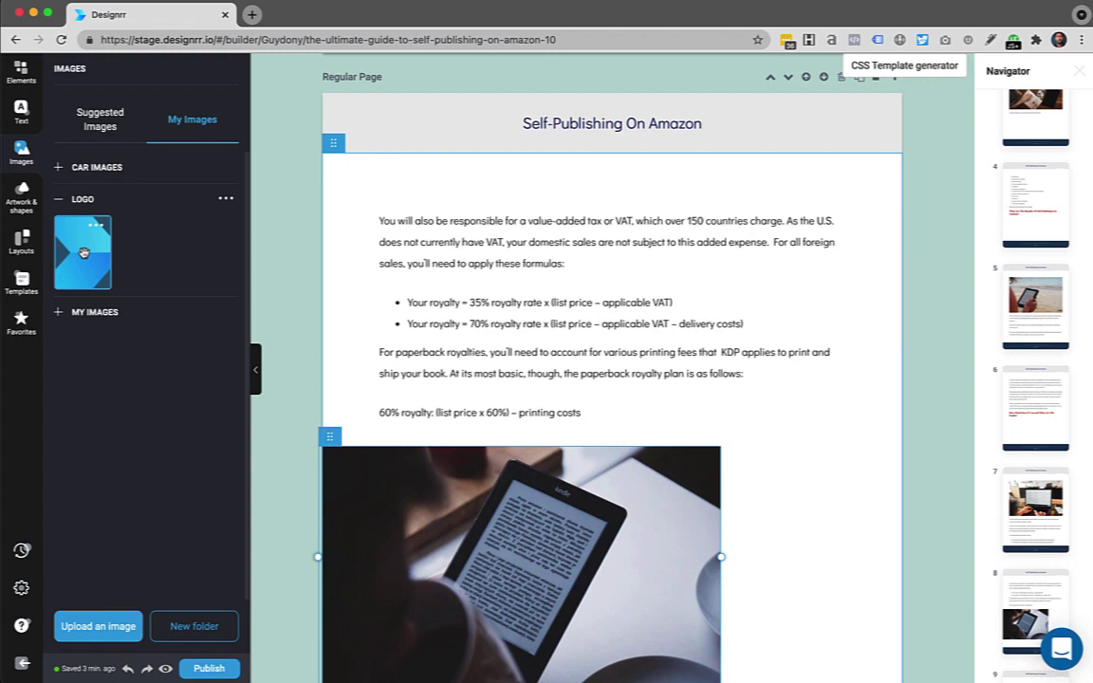
drag(83, 253, 362, 169)
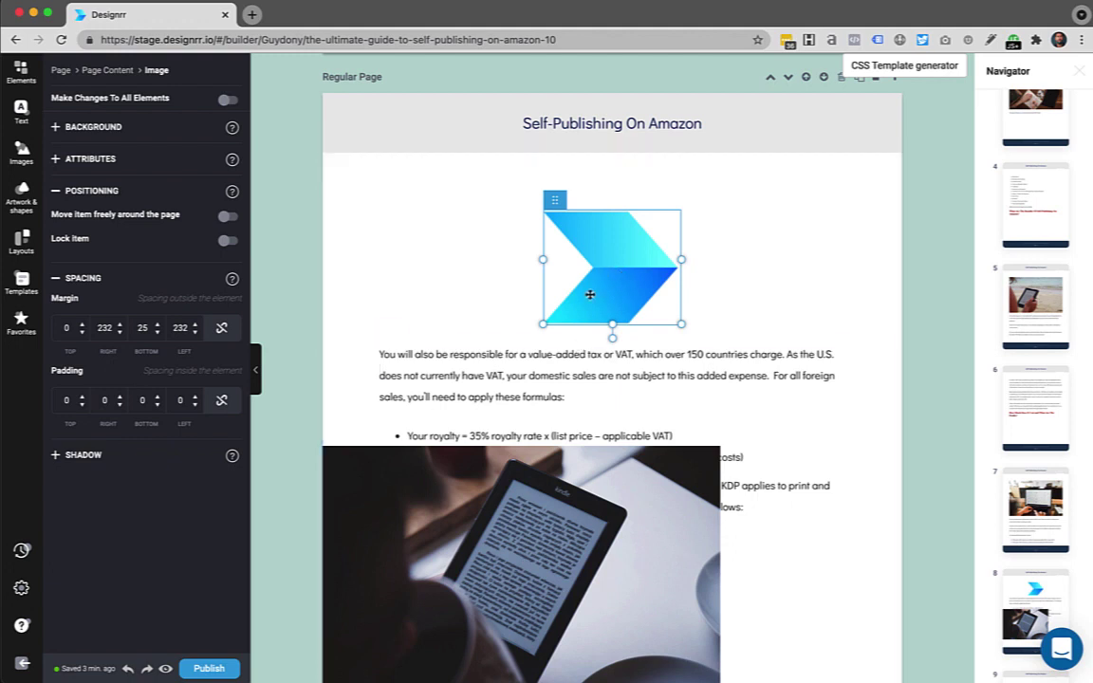
click(225, 217)
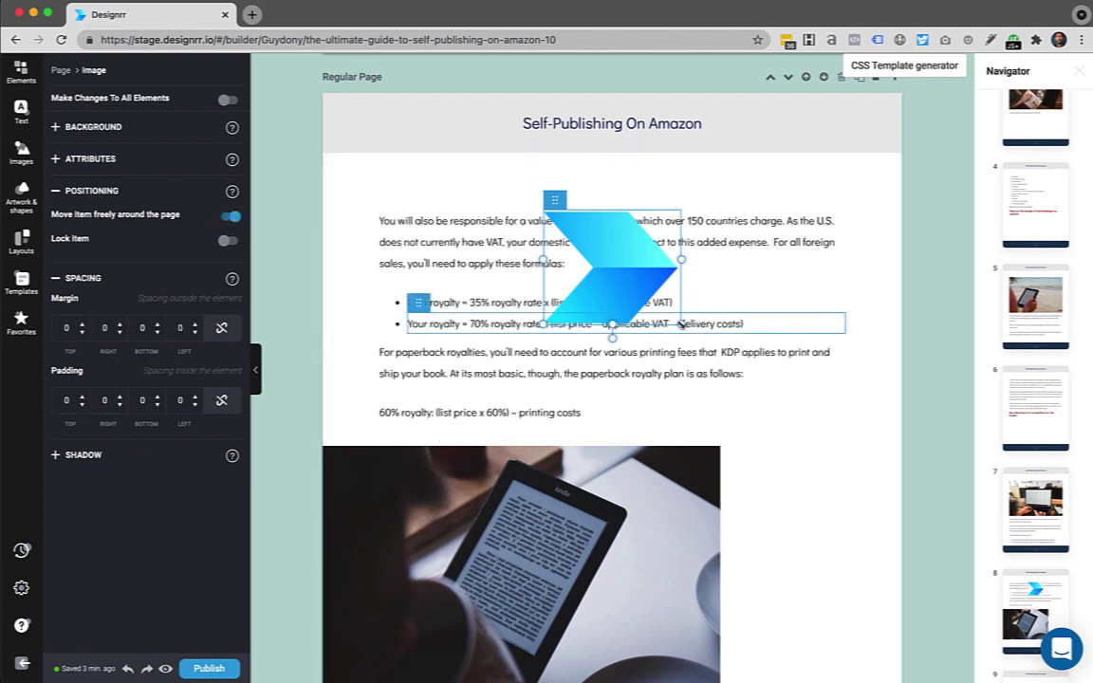
drag(680, 324, 361, 124)
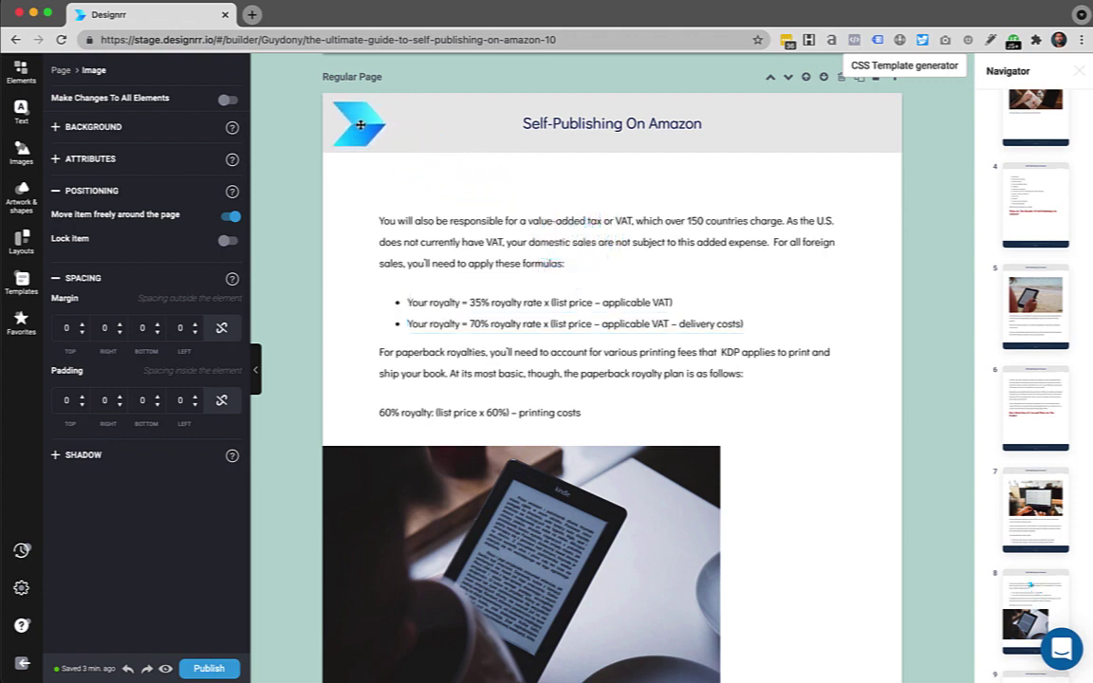
click(360, 124)
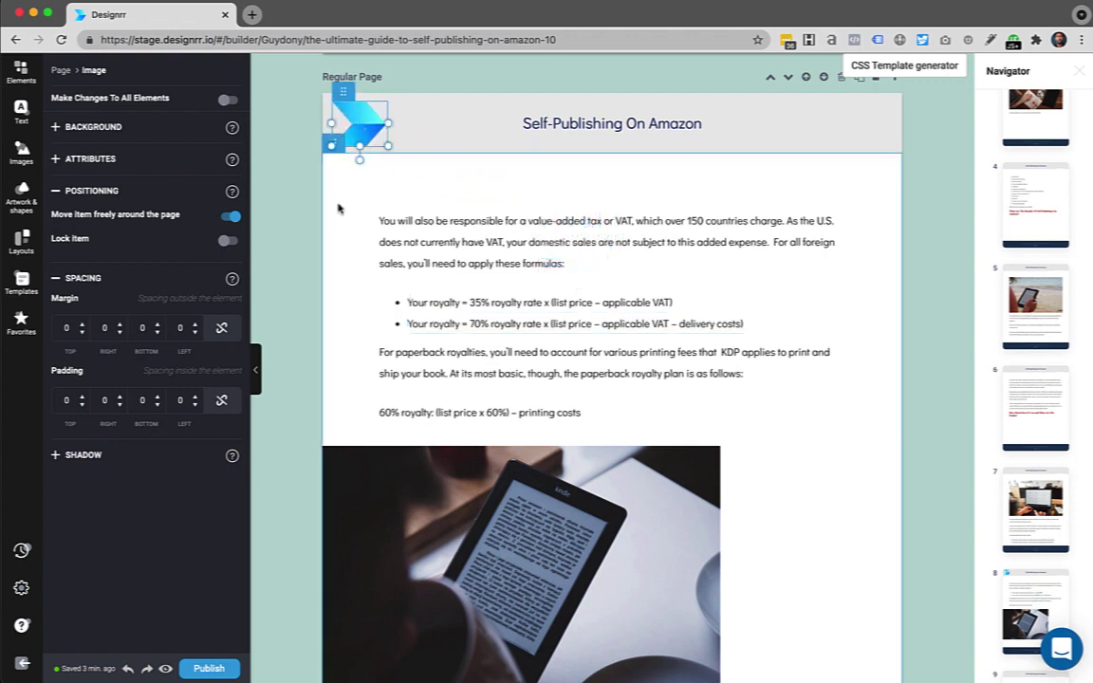
Clone the small header logo to every page and check it on page 9.
right_click(357, 125)
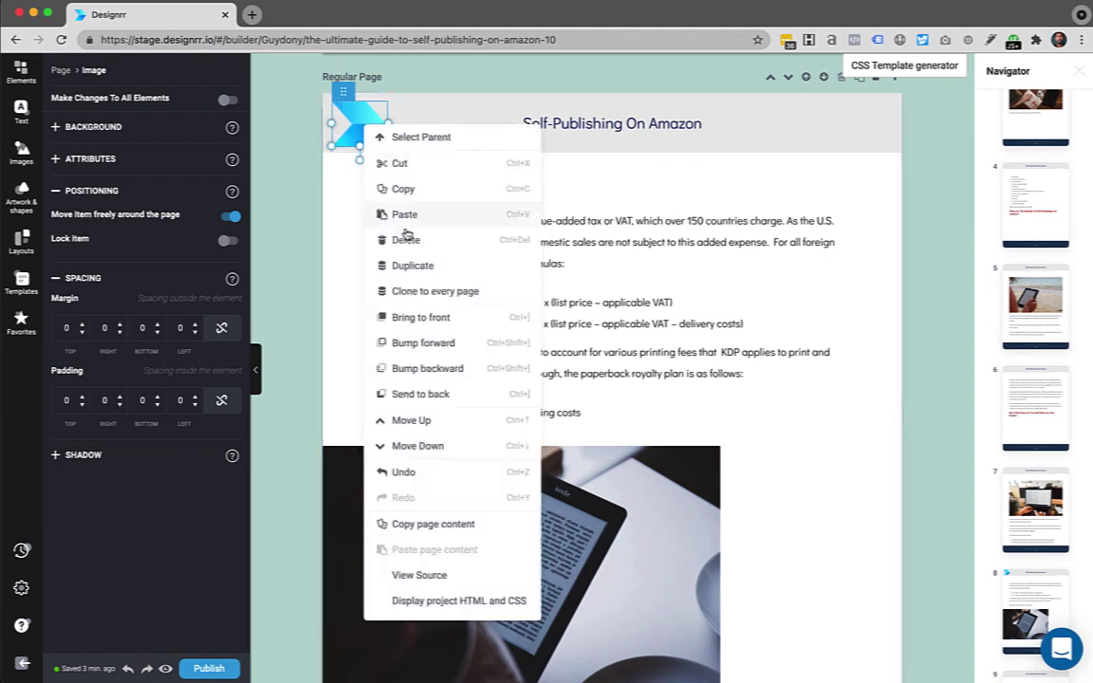
click(403, 294)
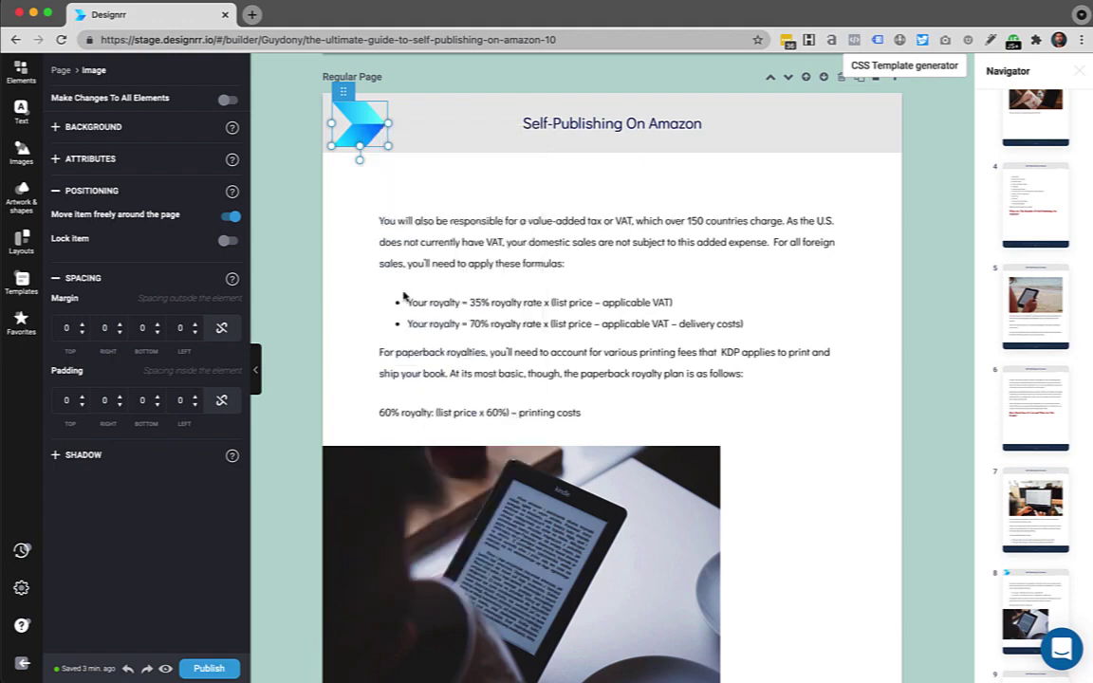
scroll(403, 294, down, 10)
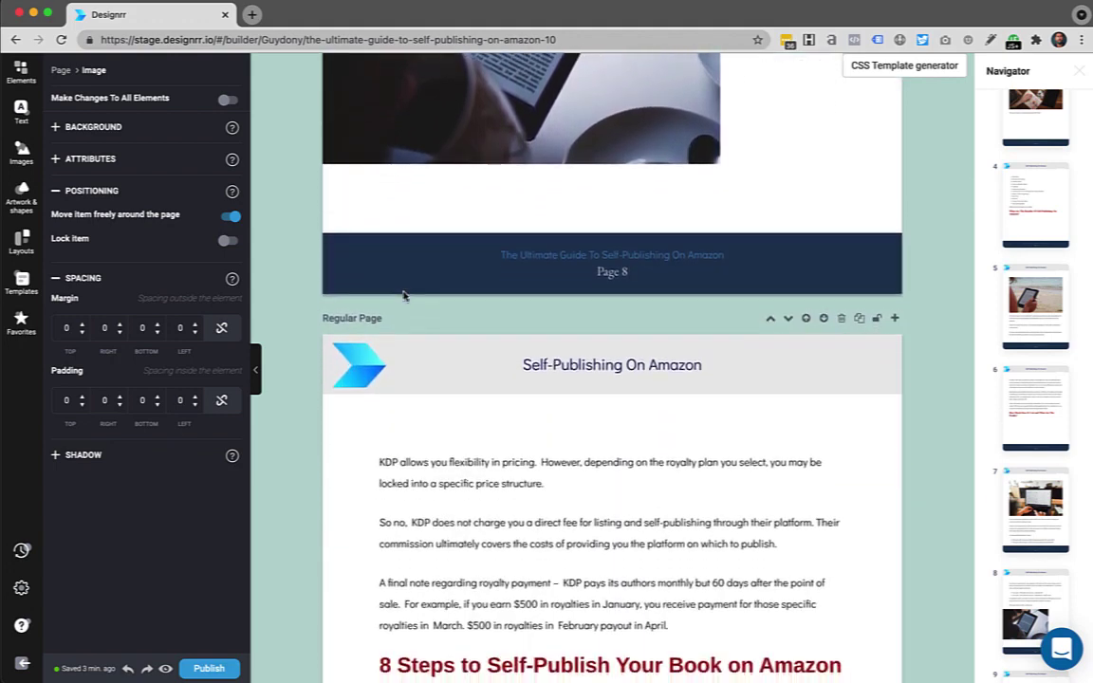
scroll(403, 294, up, 8)
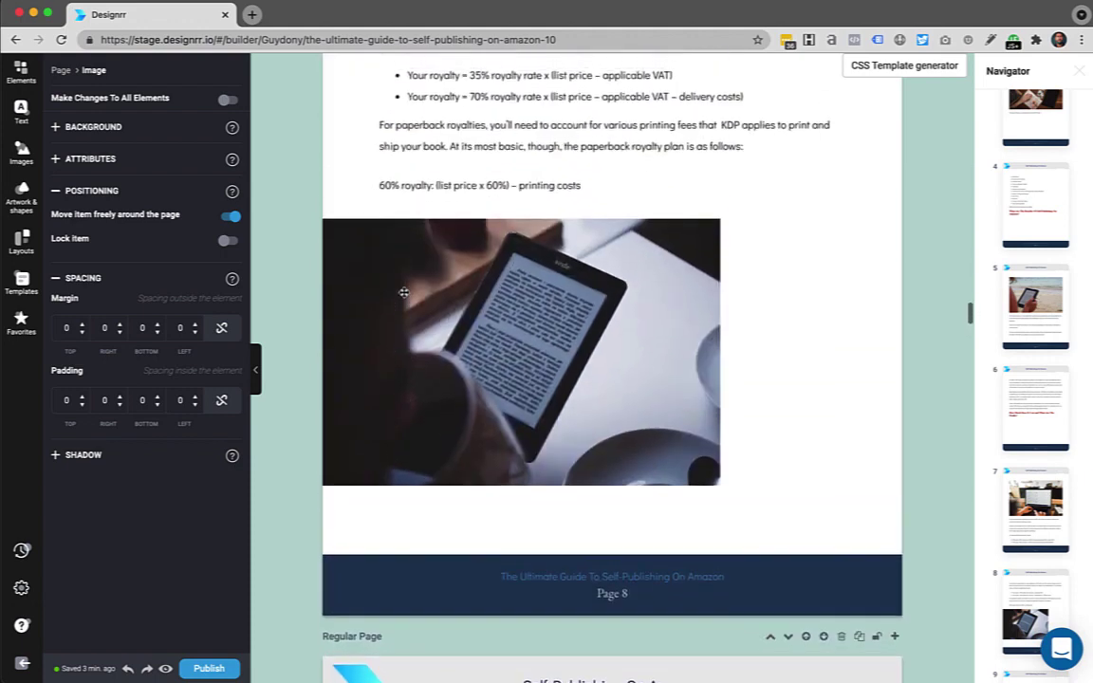
Insert the logo again on page 8, let it move freely, and enlarge it to about half the page width over the text.
click(344, 254)
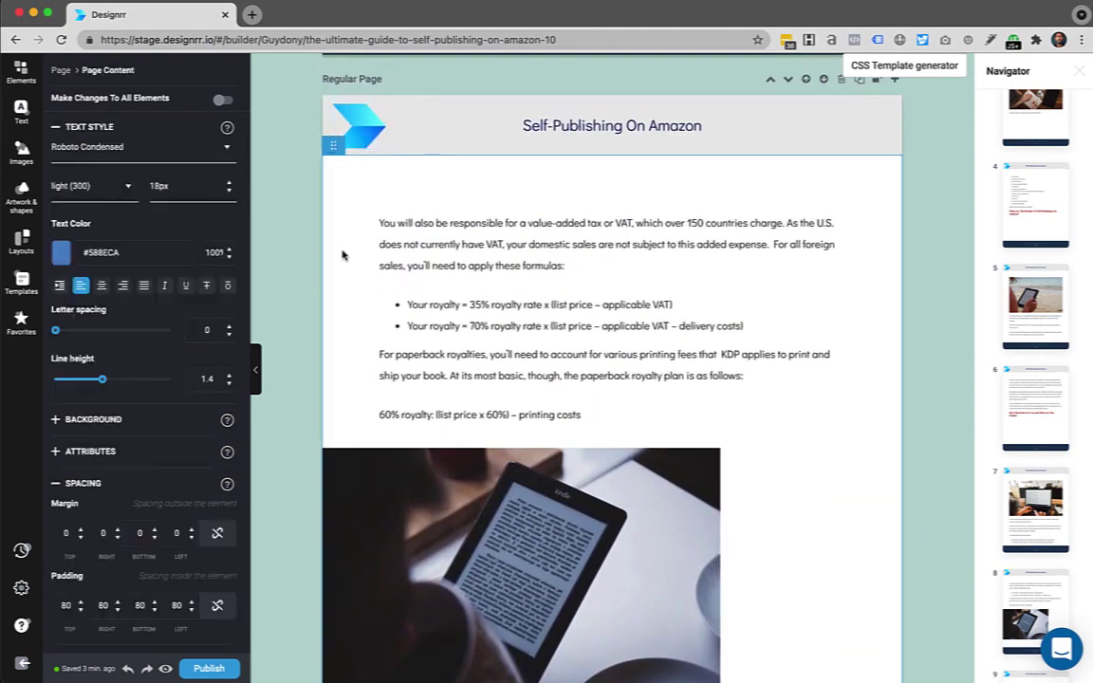
click(21, 150)
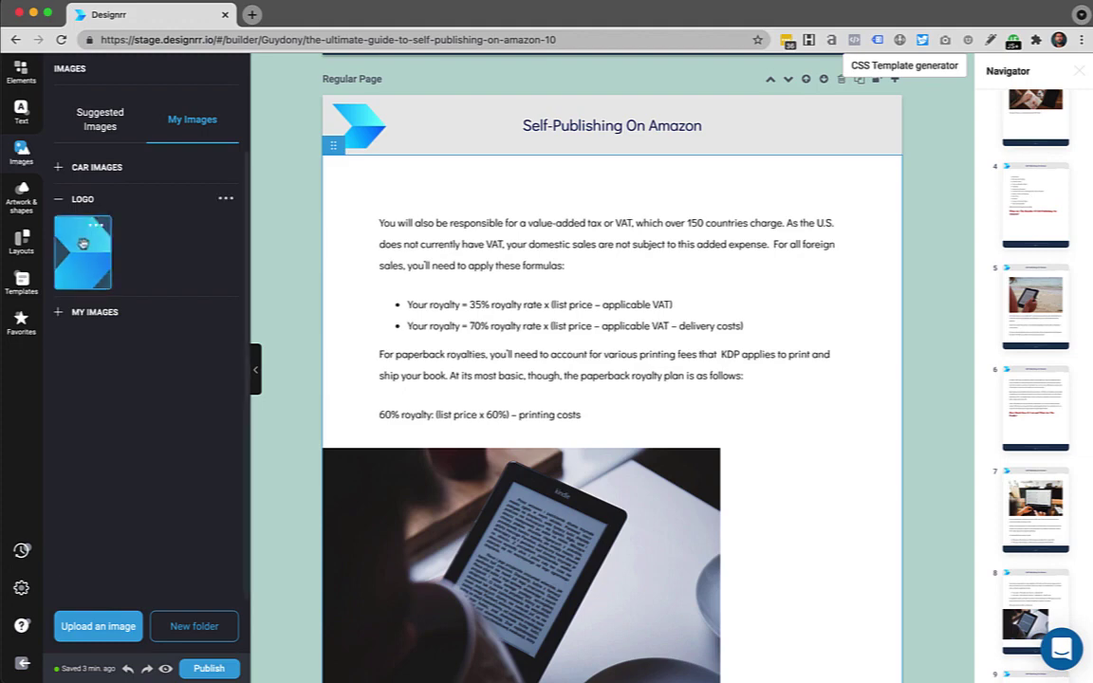
drag(84, 244, 622, 344)
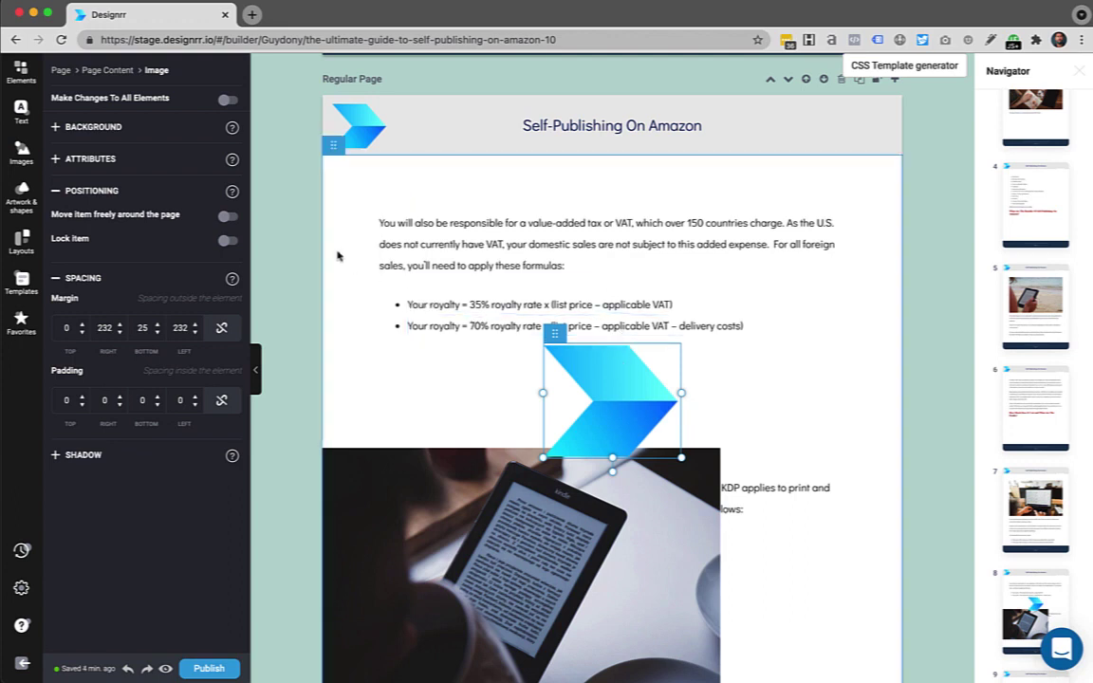
click(225, 216)
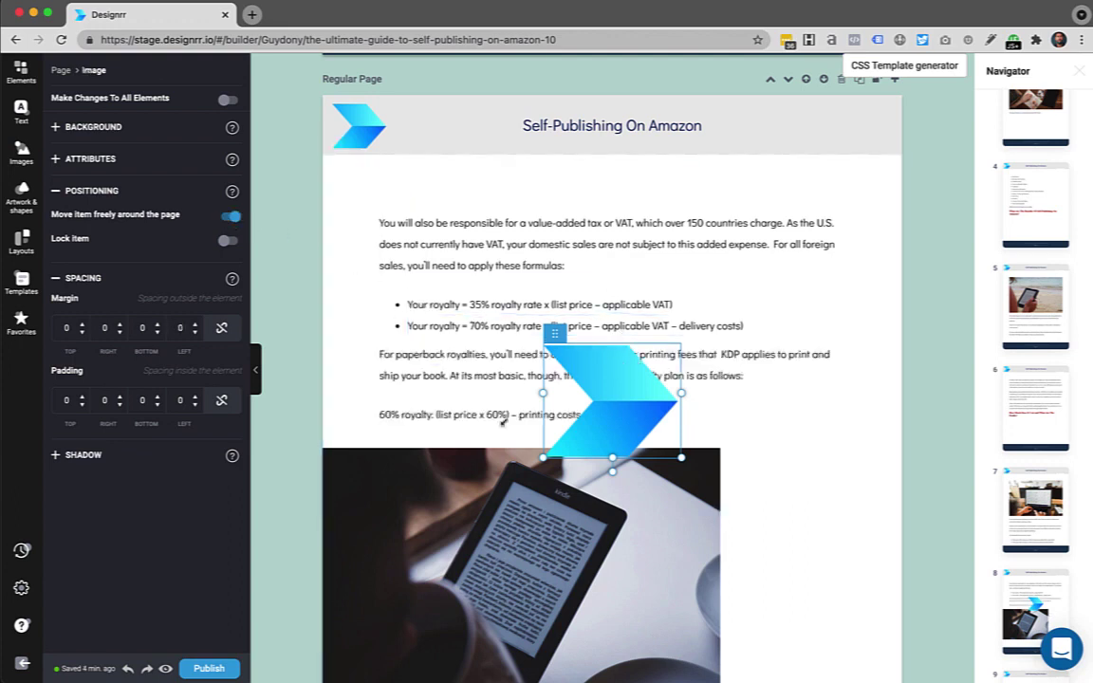
drag(629, 427, 542, 344)
drag(592, 376, 759, 508)
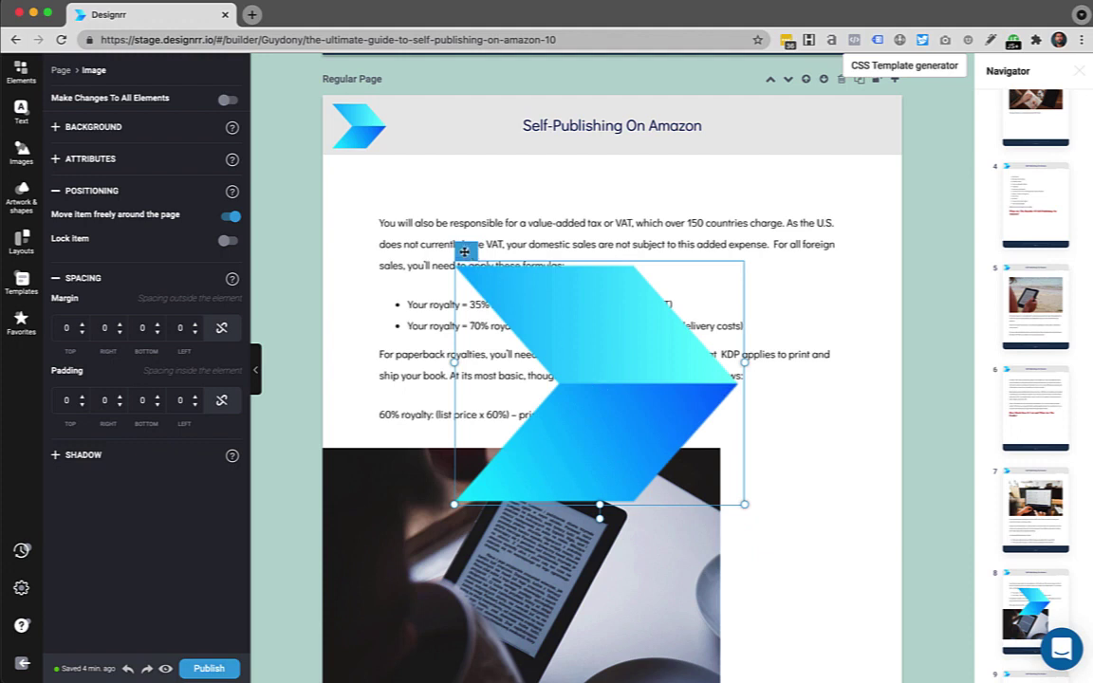
Send the large logo on page 8 to the back and set its opacity to 10%.
mouse_move(464, 250)
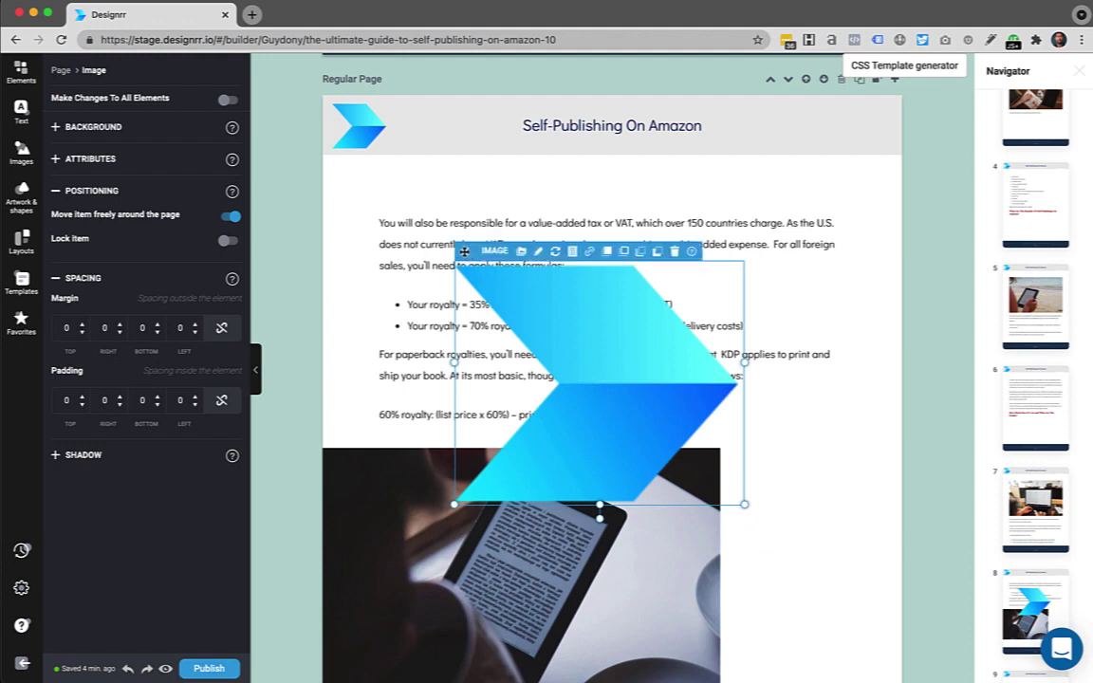
click(654, 252)
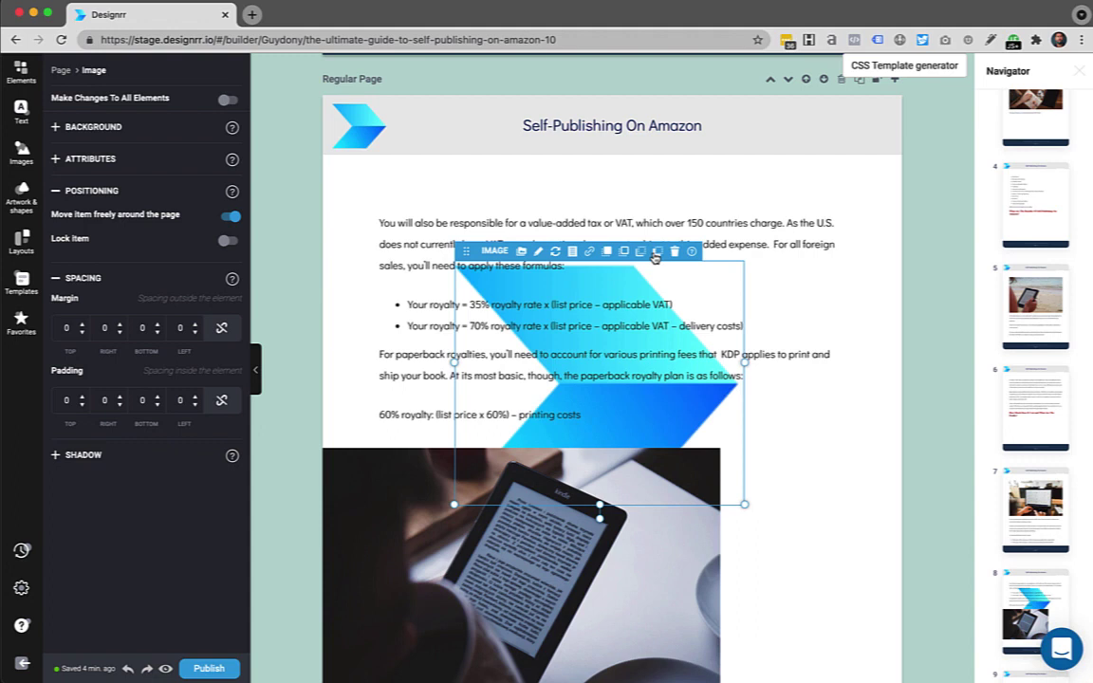
click(102, 161)
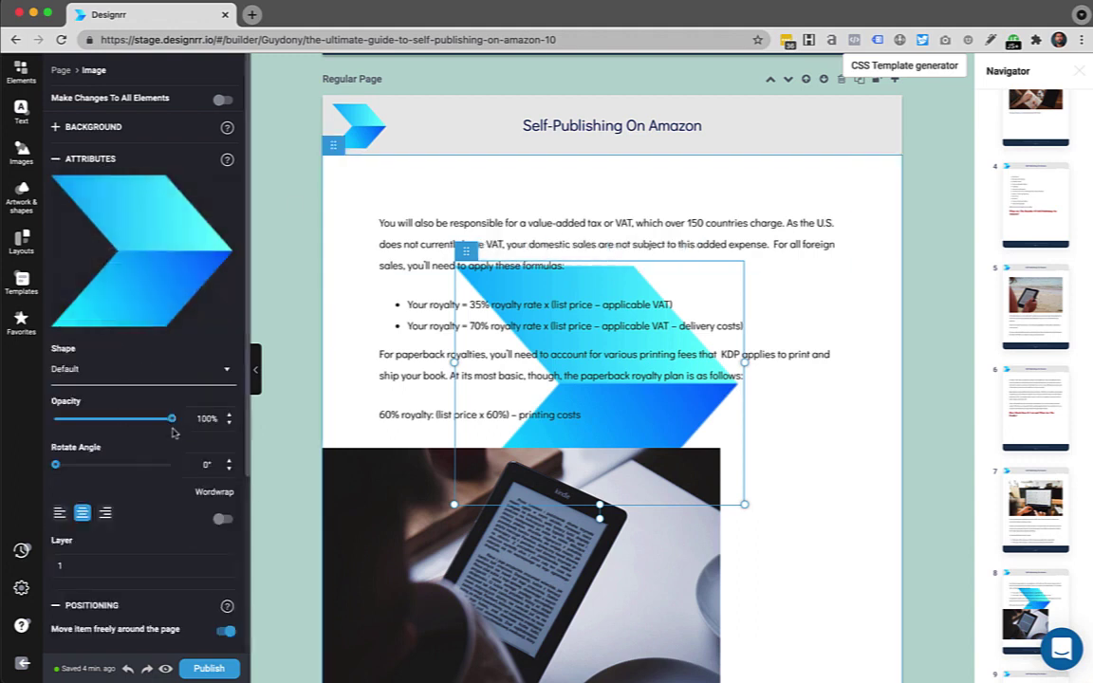
drag(168, 425, 65, 421)
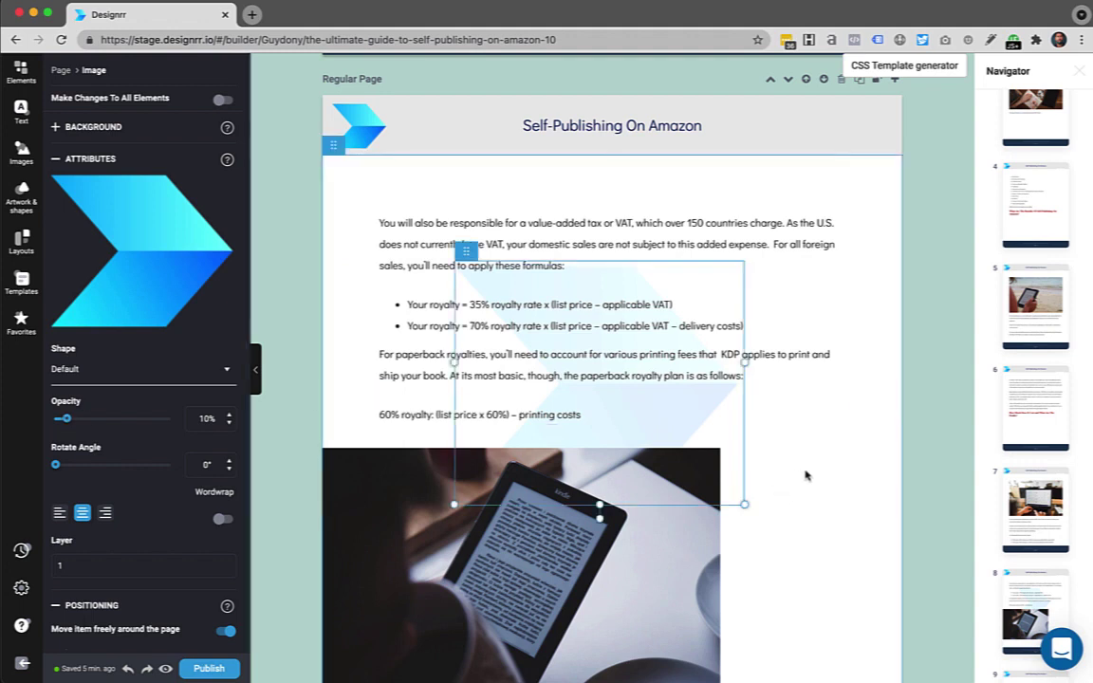
Clone the faded watermark logo to every page and check it on pages 9 and 10.
scroll(804, 476, down, 2)
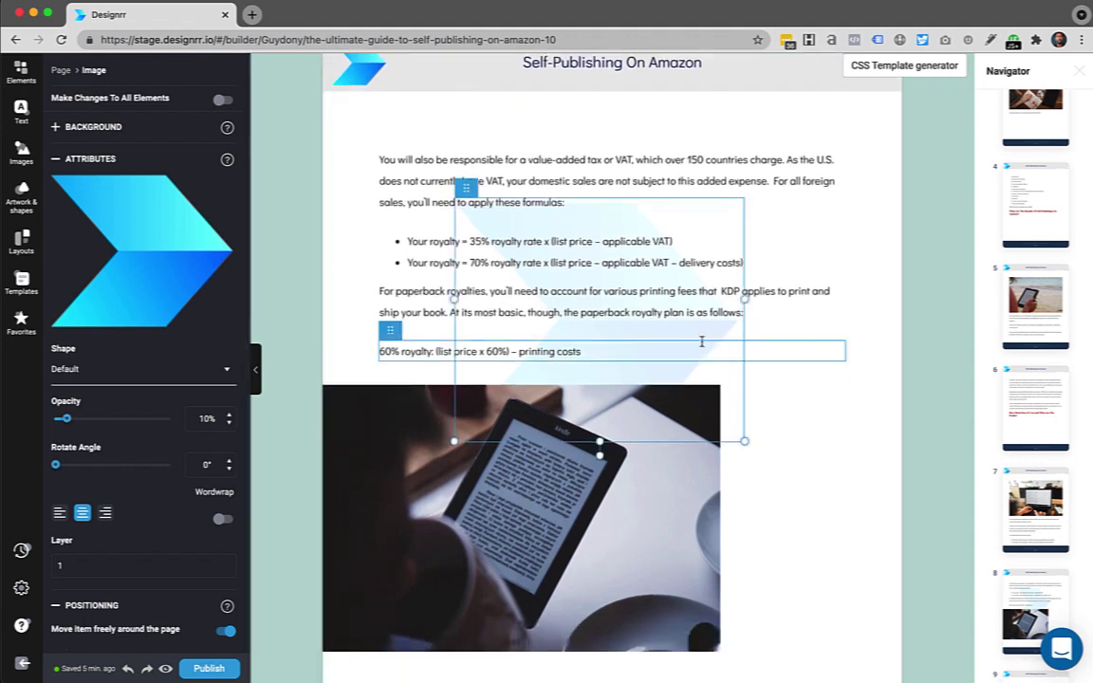
right_click(711, 336)
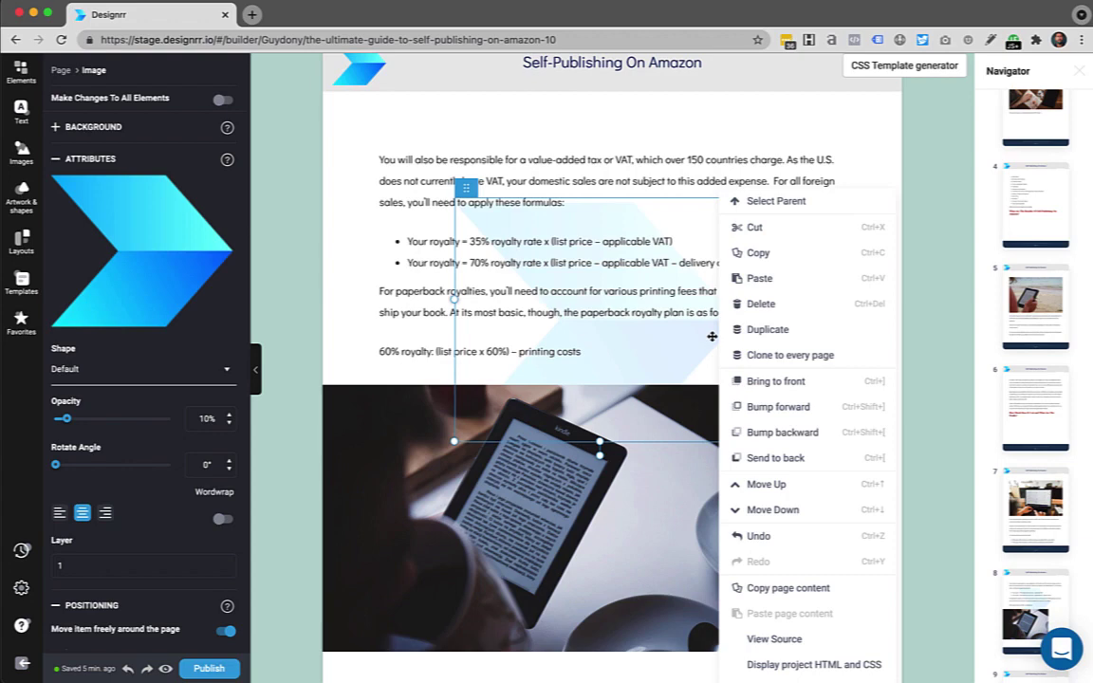
click(798, 364)
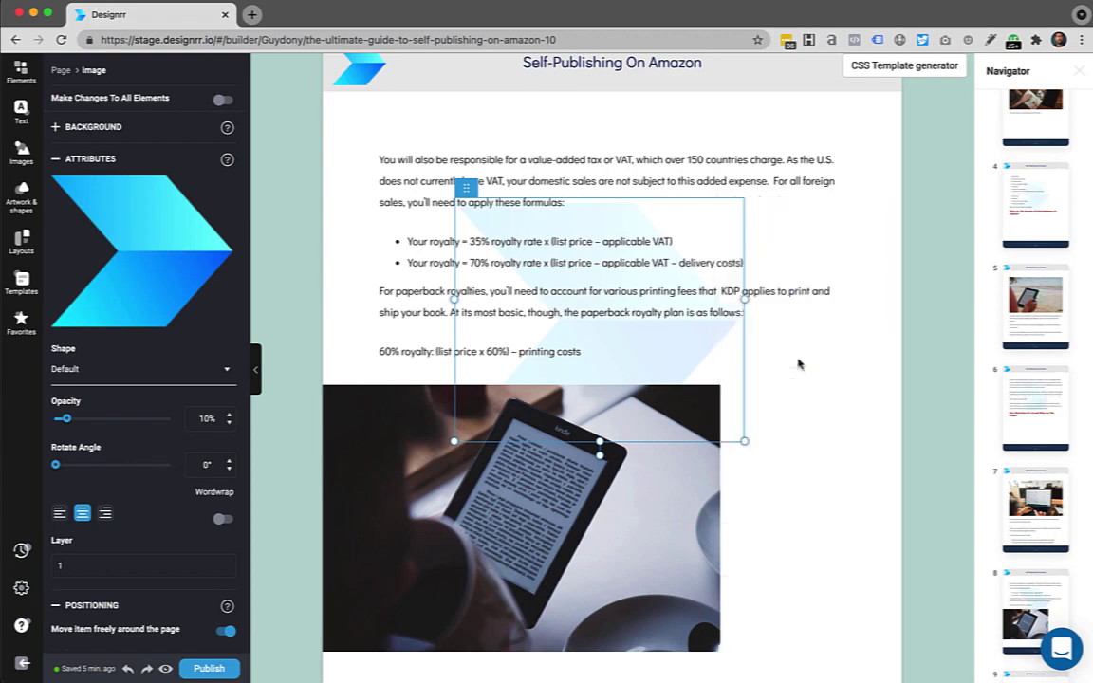
scroll(798, 363, down, 8)
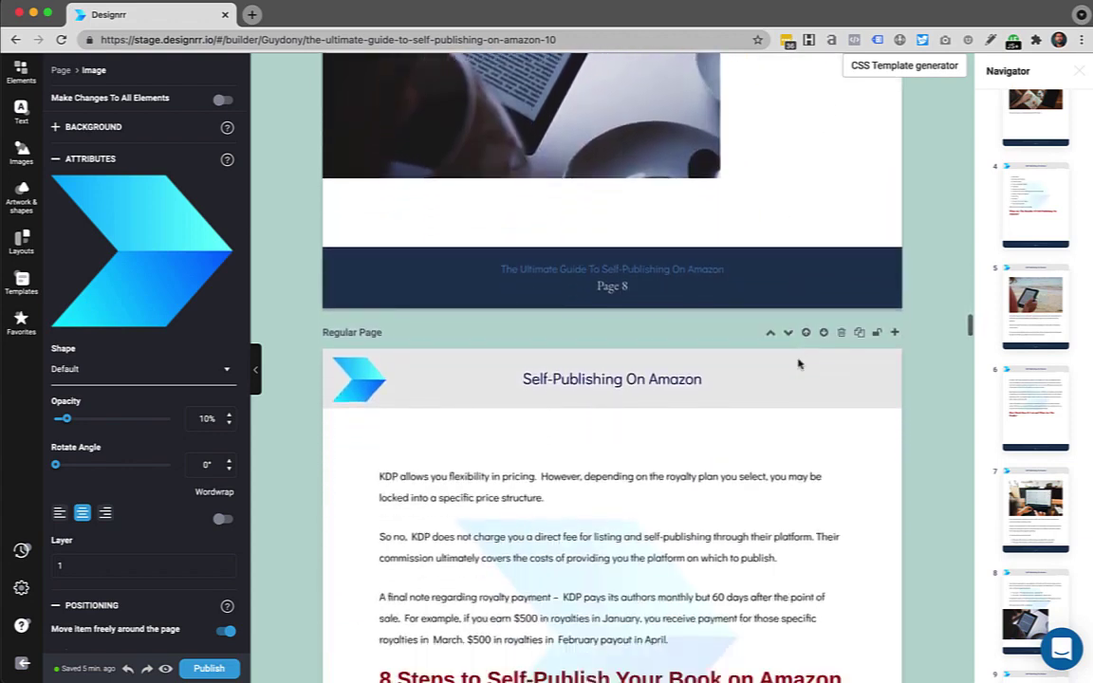
scroll(824, 526, down, 9)
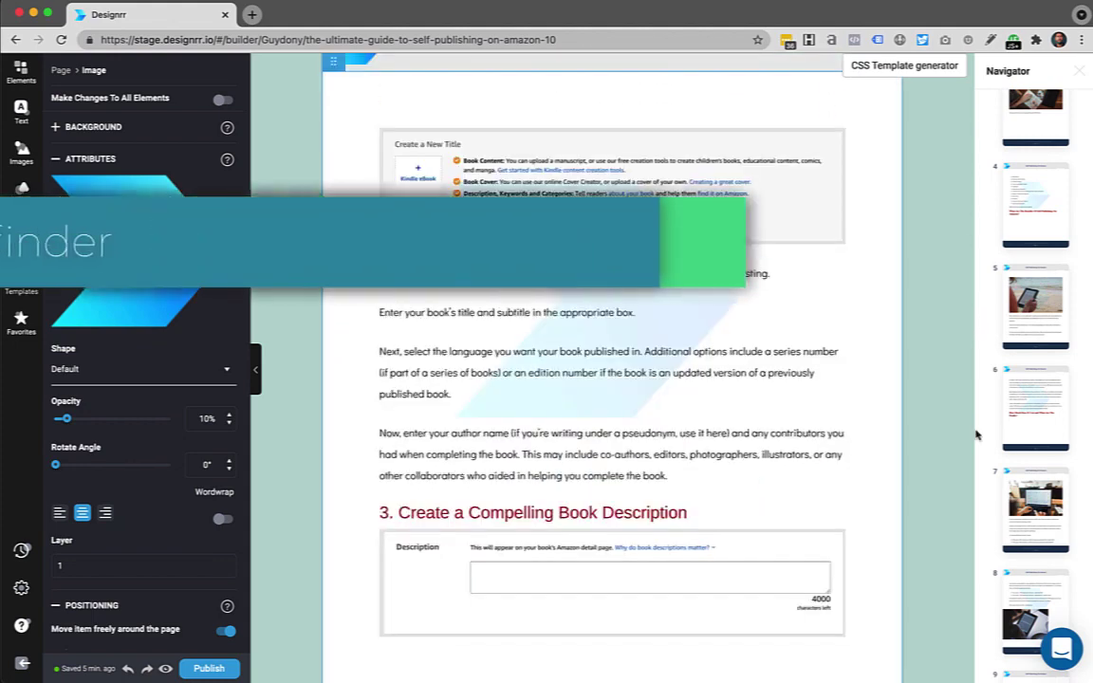
scroll(925, 456, down, 1)
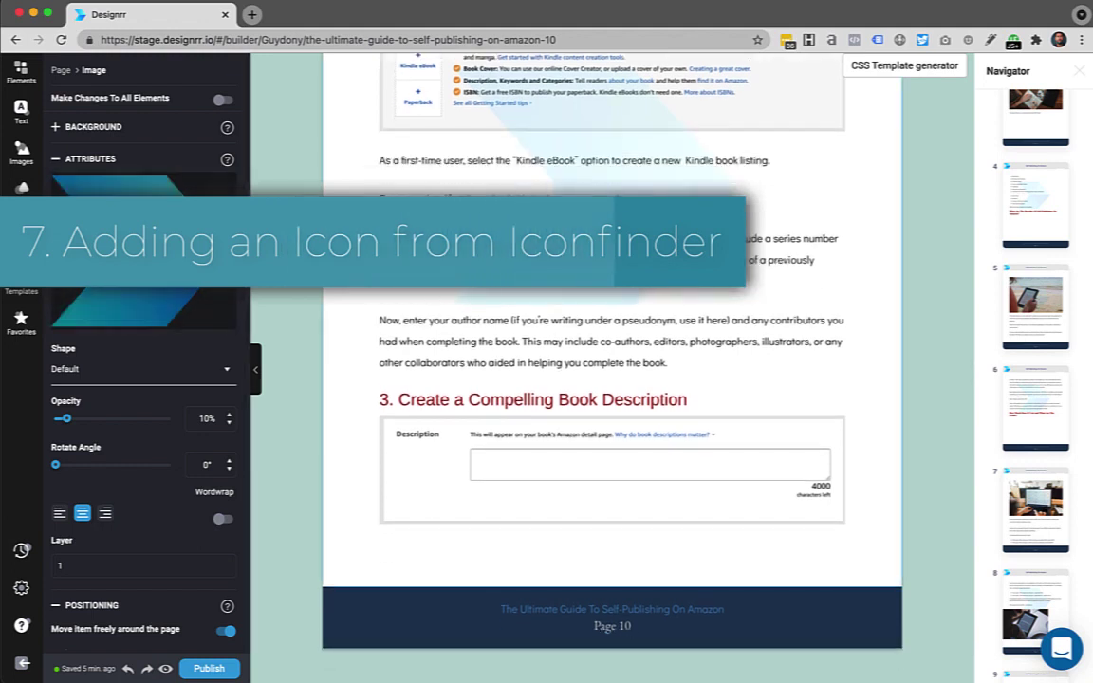
Insert the red video camera icon from the Marketing icons onto page 10.
click(21, 190)
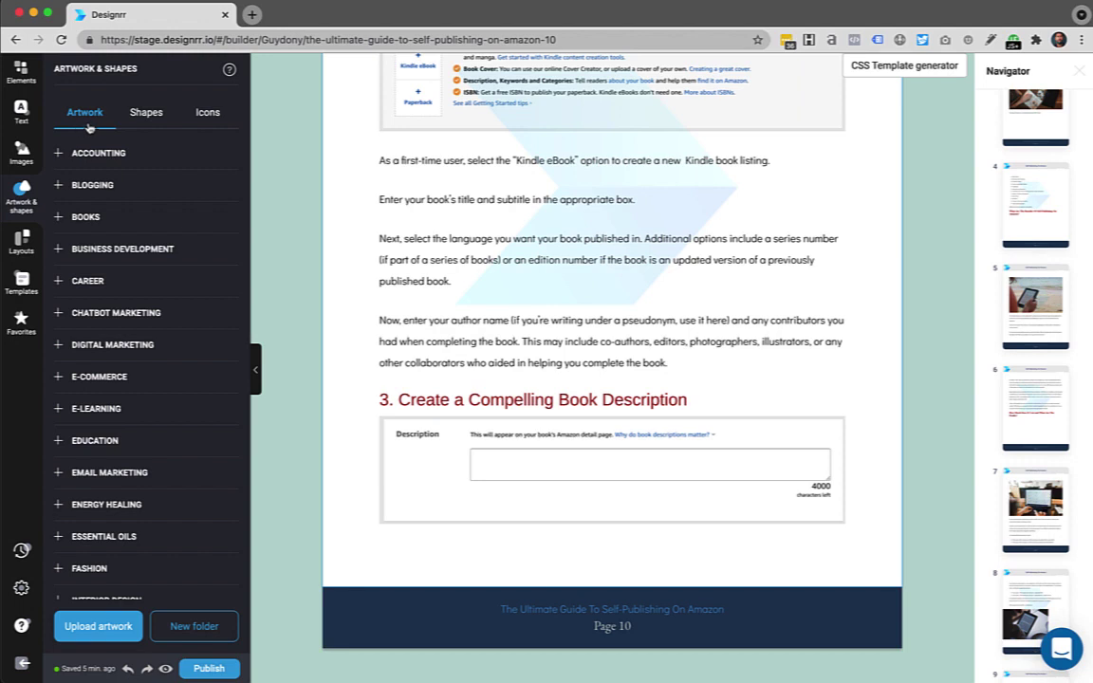
click(208, 115)
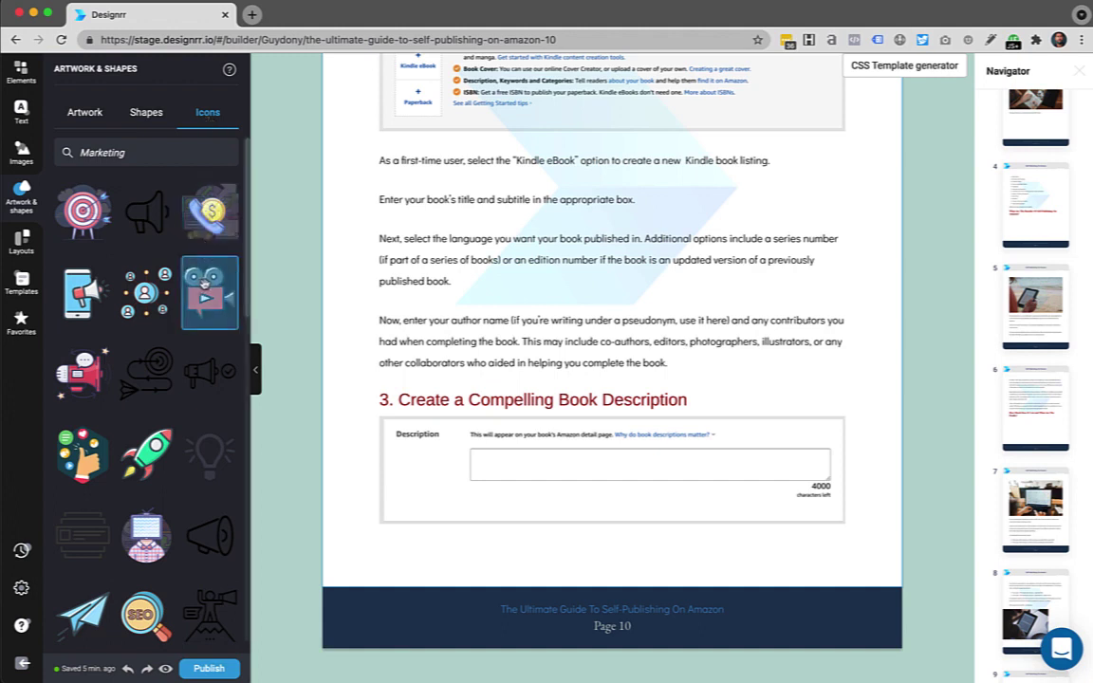
drag(204, 284, 489, 263)
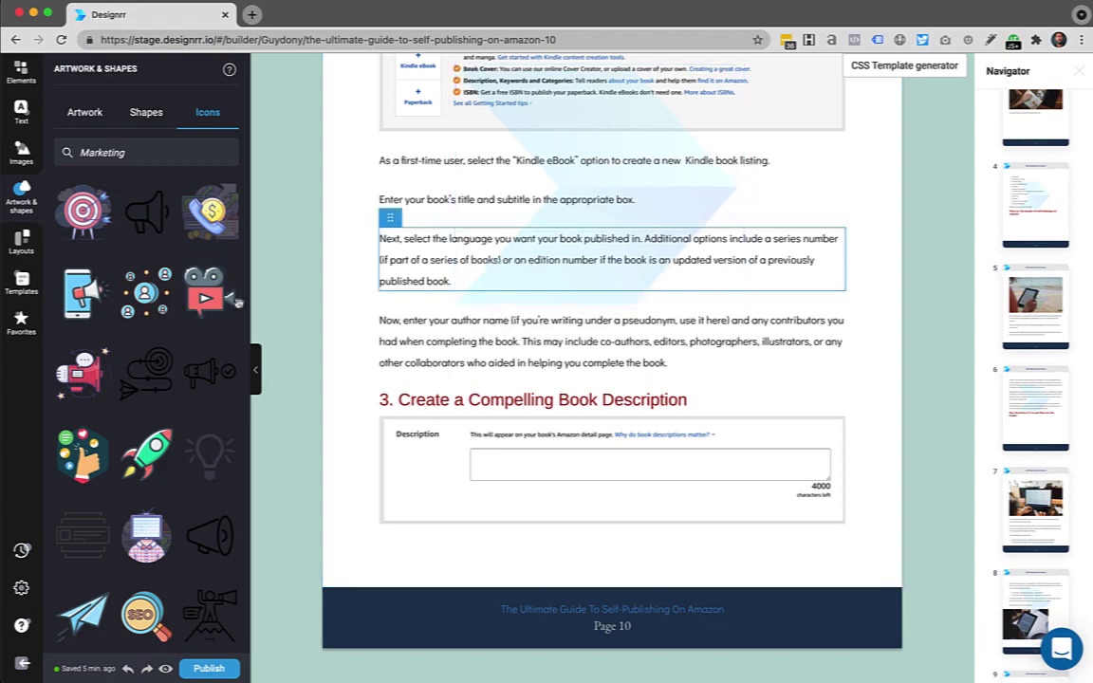
drag(209, 290, 373, 359)
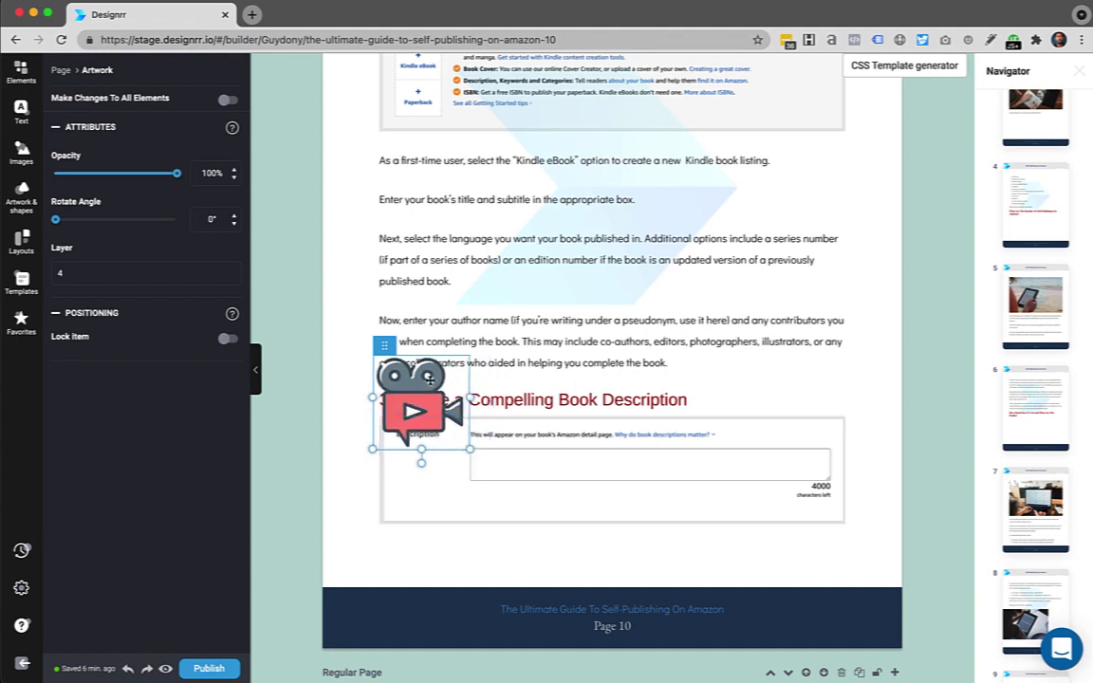
Move the video camera icon to the right end of page 10's footer and shrink it to fit within the footer band.
drag(427, 379, 852, 186)
scroll(852, 186, down, 2)
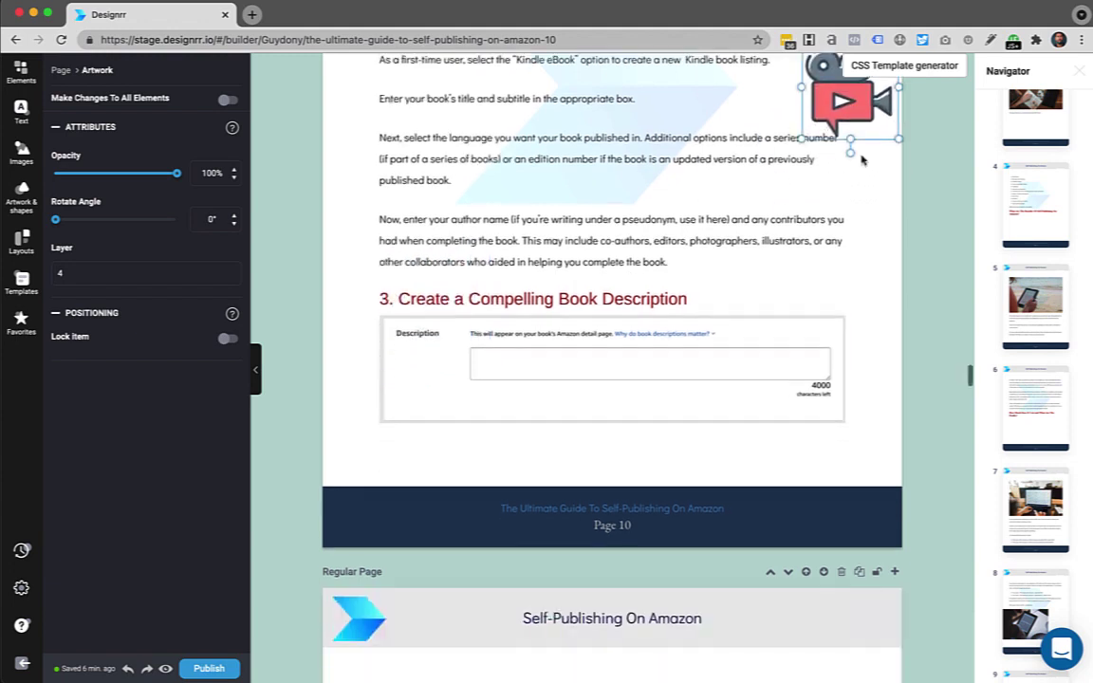
drag(853, 114, 835, 481)
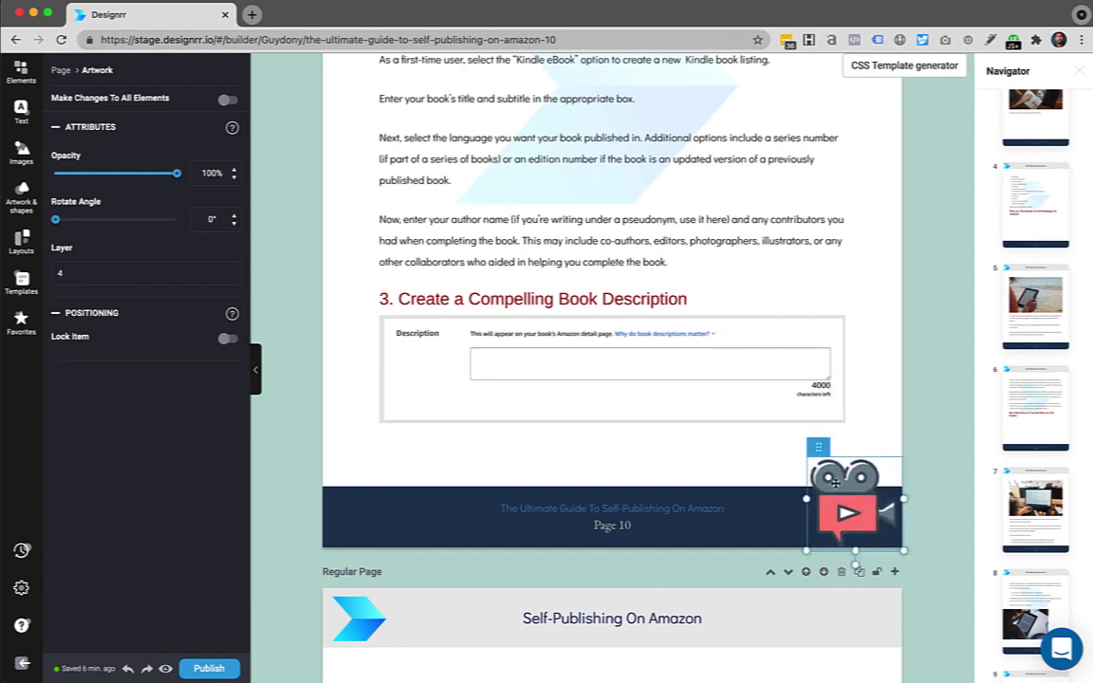
drag(903, 550, 859, 514)
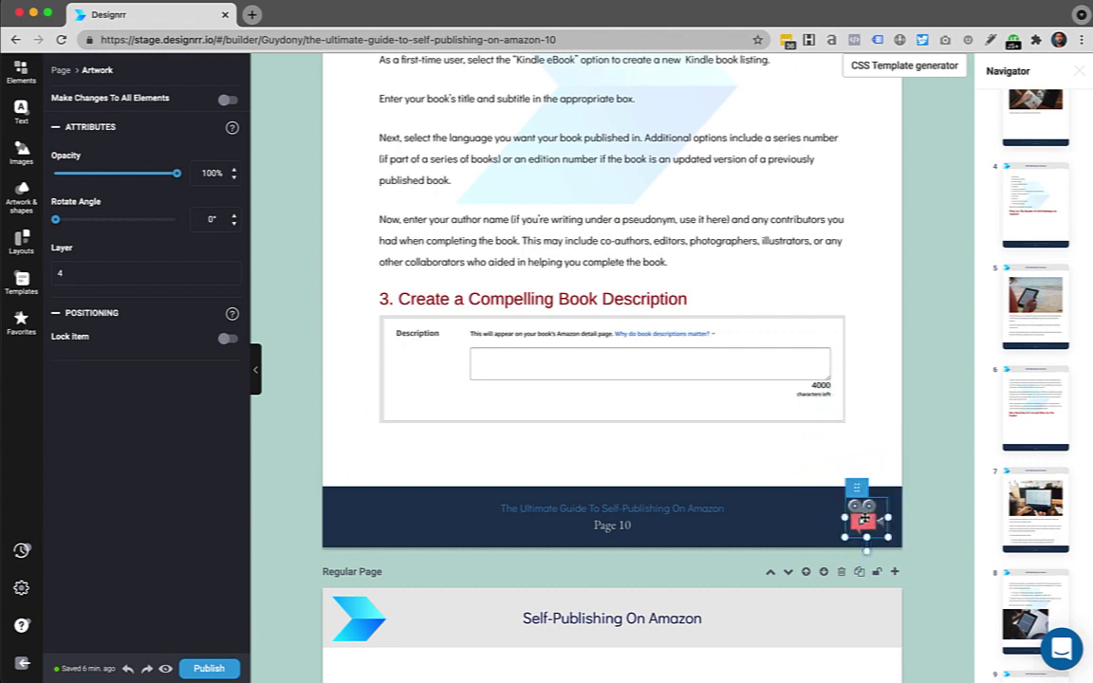
Clone the footer camera icon to every page and check it on page 11.
right_click(865, 521)
click(913, 357)
scroll(913, 358, down, 5)
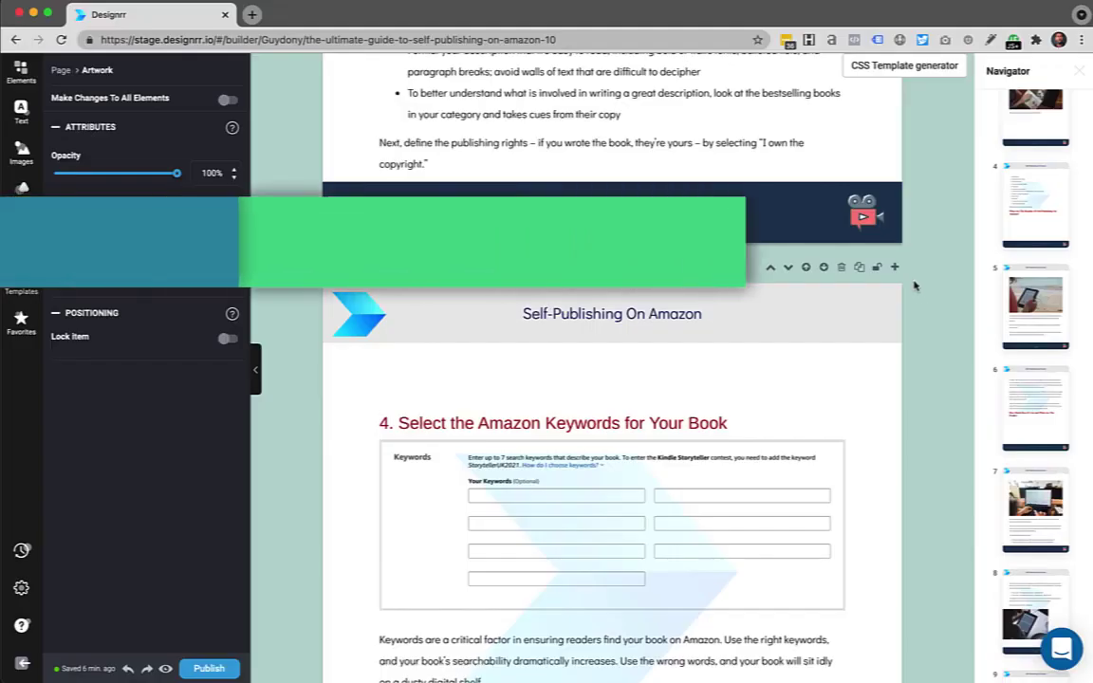
Add a new regular page after page 11 and insert a text paragraph on it.
click(894, 269)
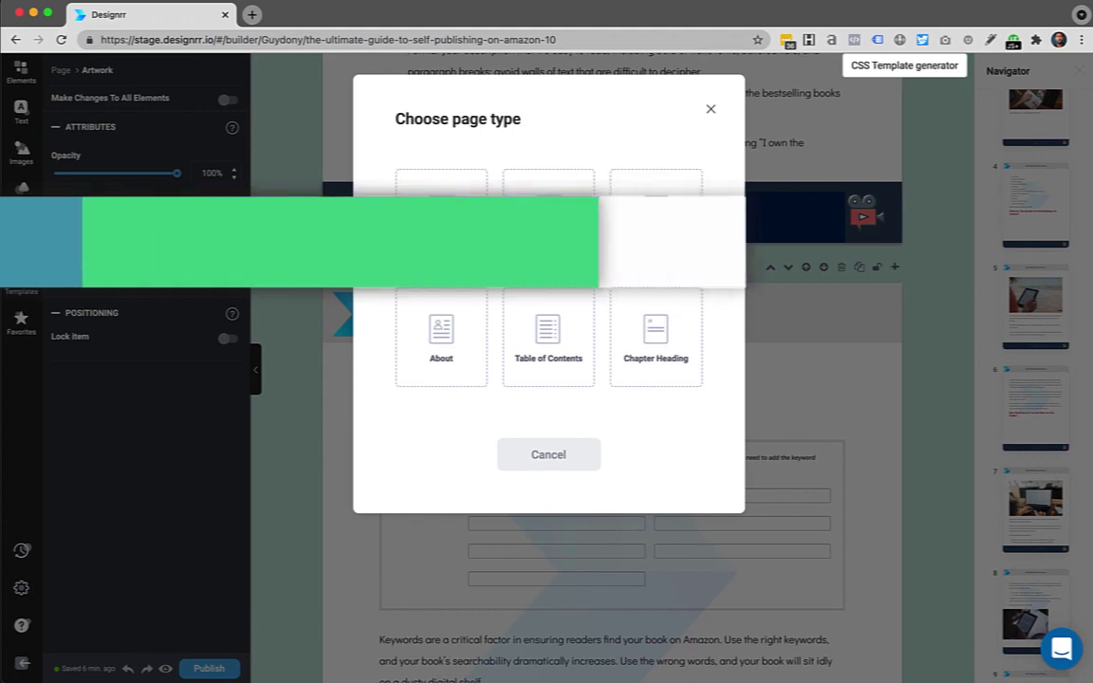
click(547, 220)
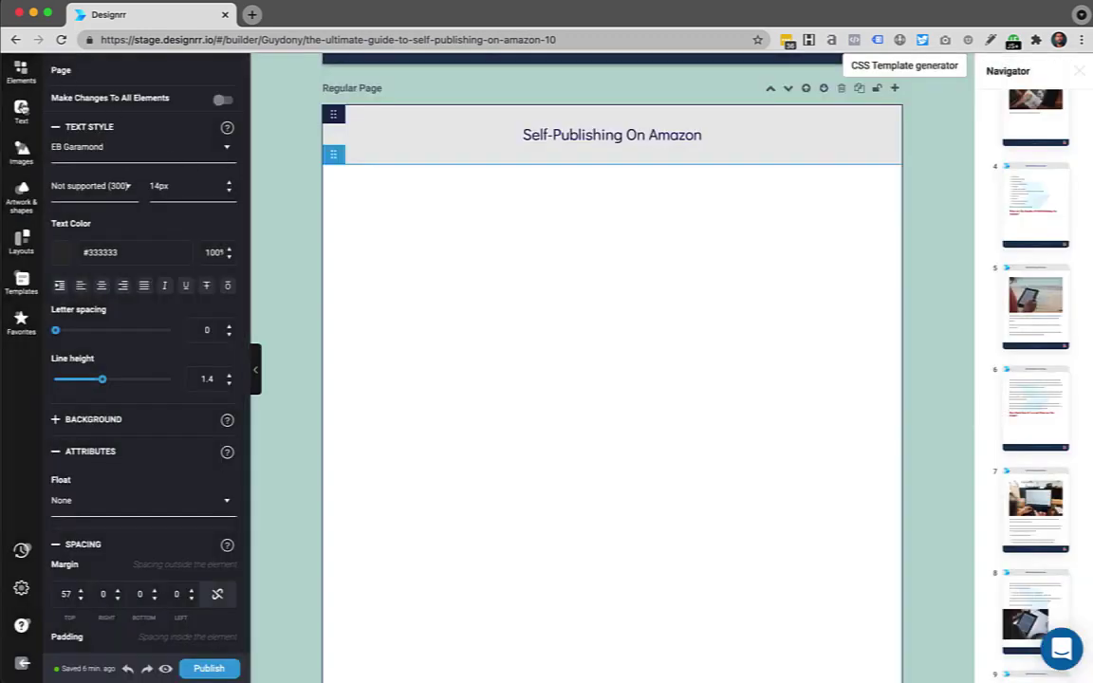
click(21, 110)
drag(129, 125, 522, 295)
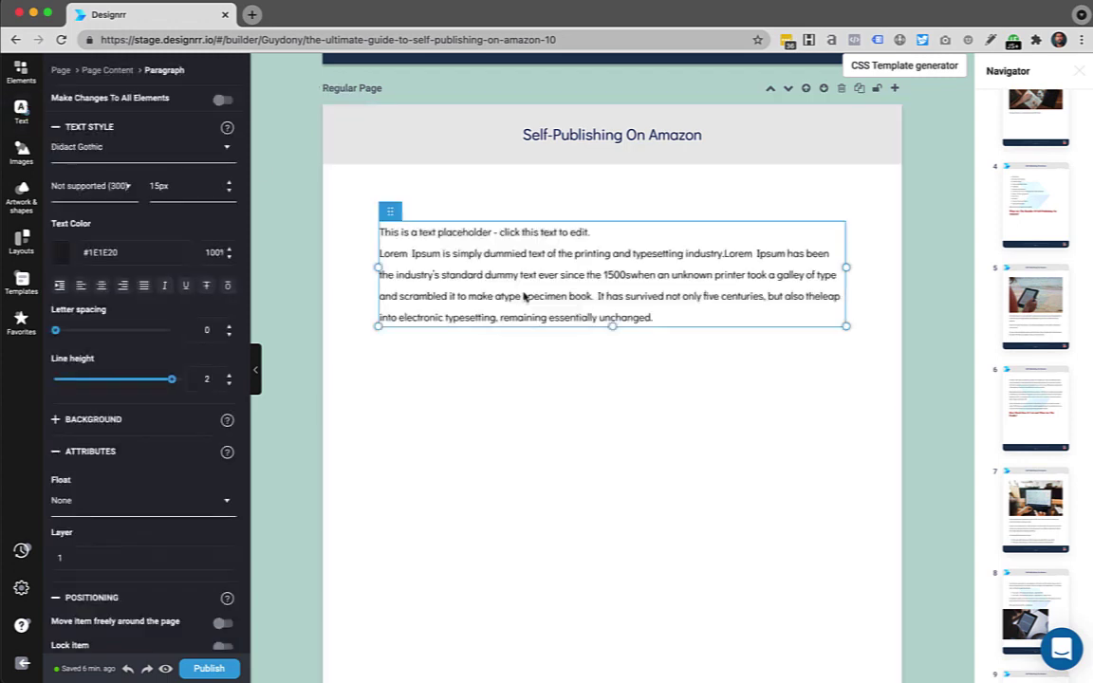
Replace the placeholder paragraph with "This is some new text" and, on a second line, "You can't paste content using your browser - instead use insert content".
click(522, 297)
drag(653, 317, 379, 231)
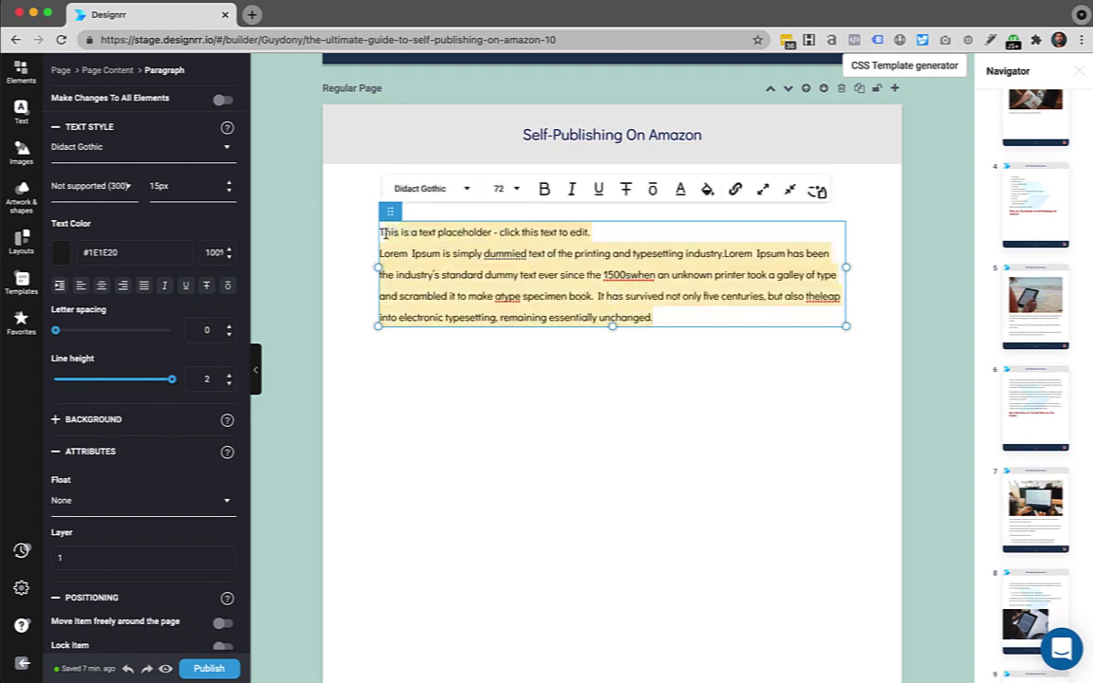
text(This is some new text )
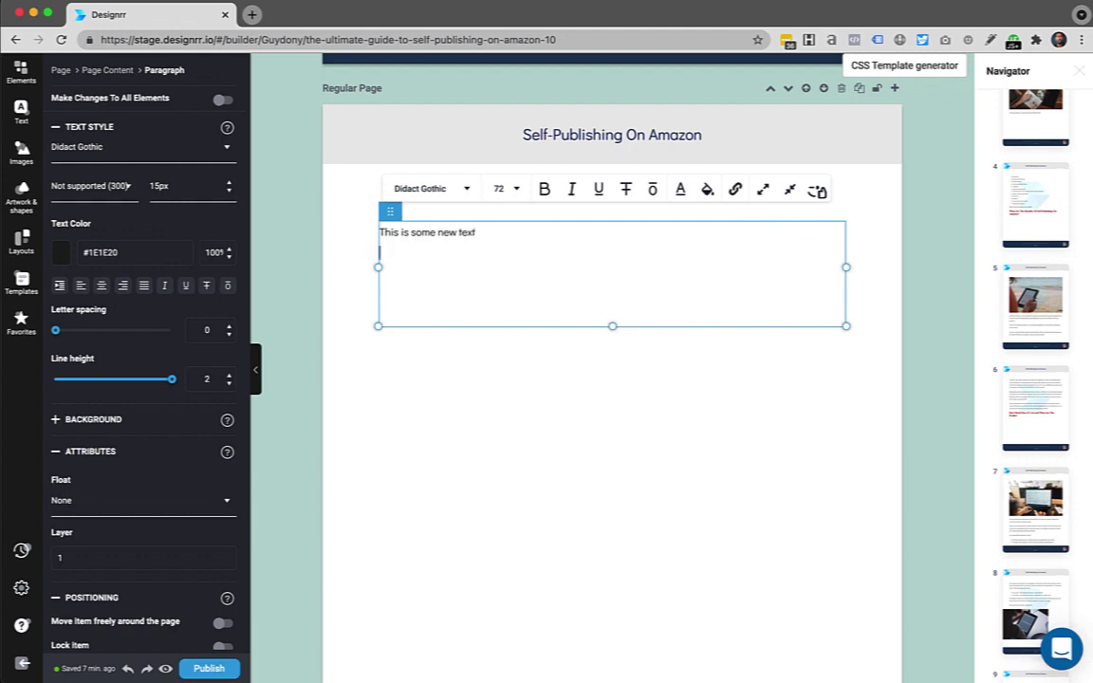
text(You can't paste content us)
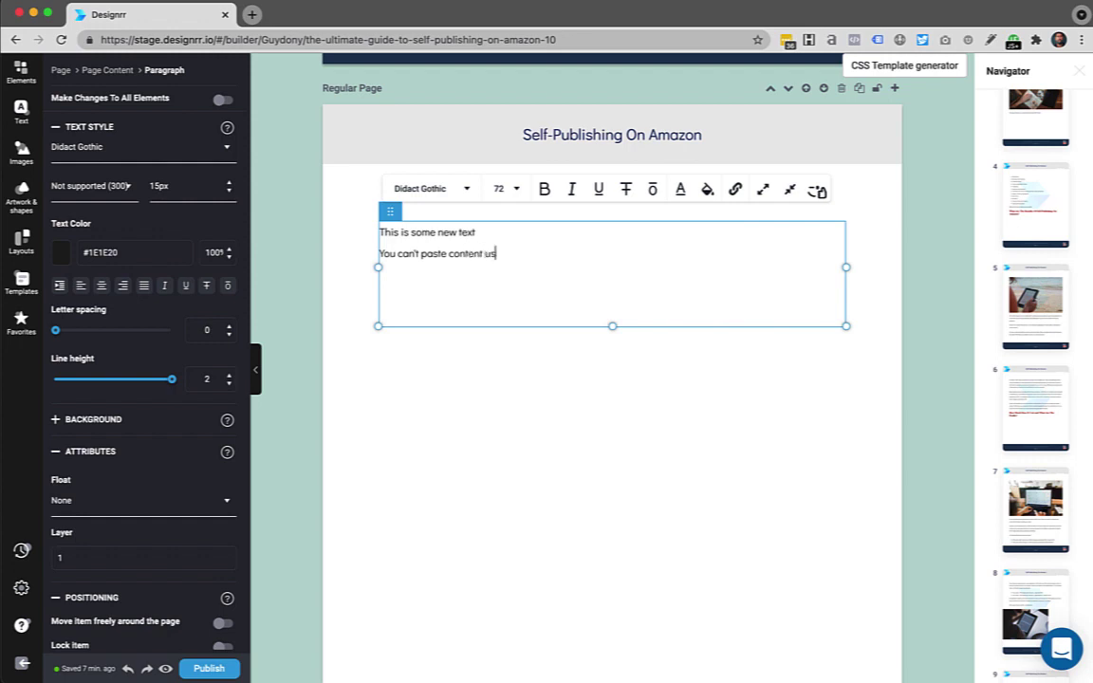
text(ing your browser - instead use insert )
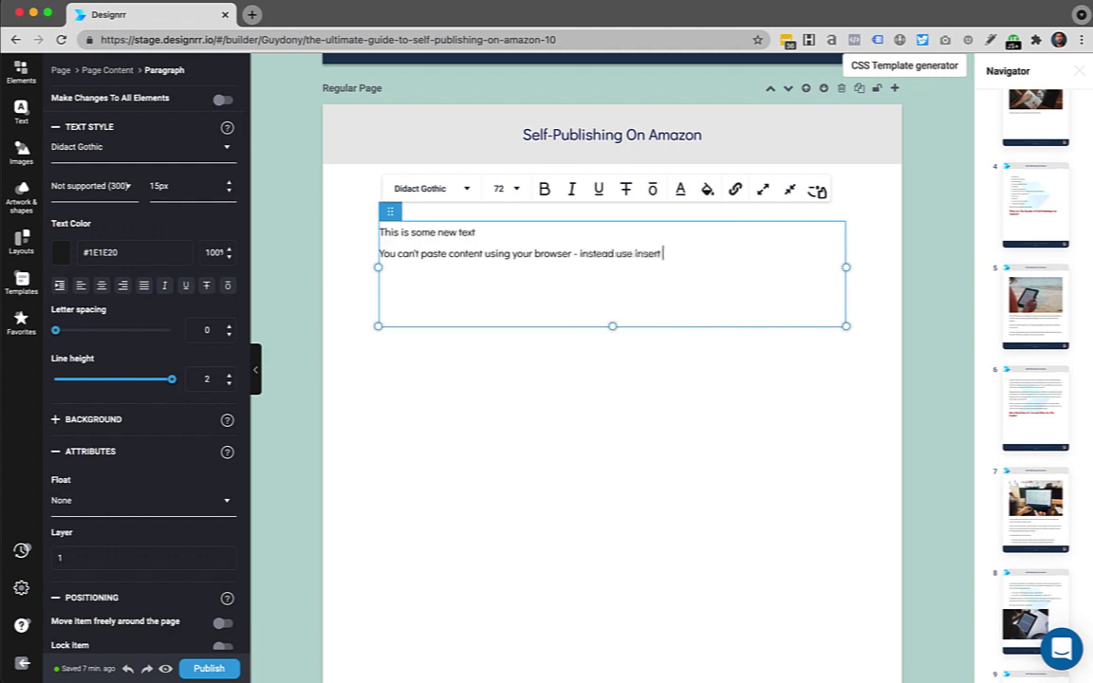
text(content)
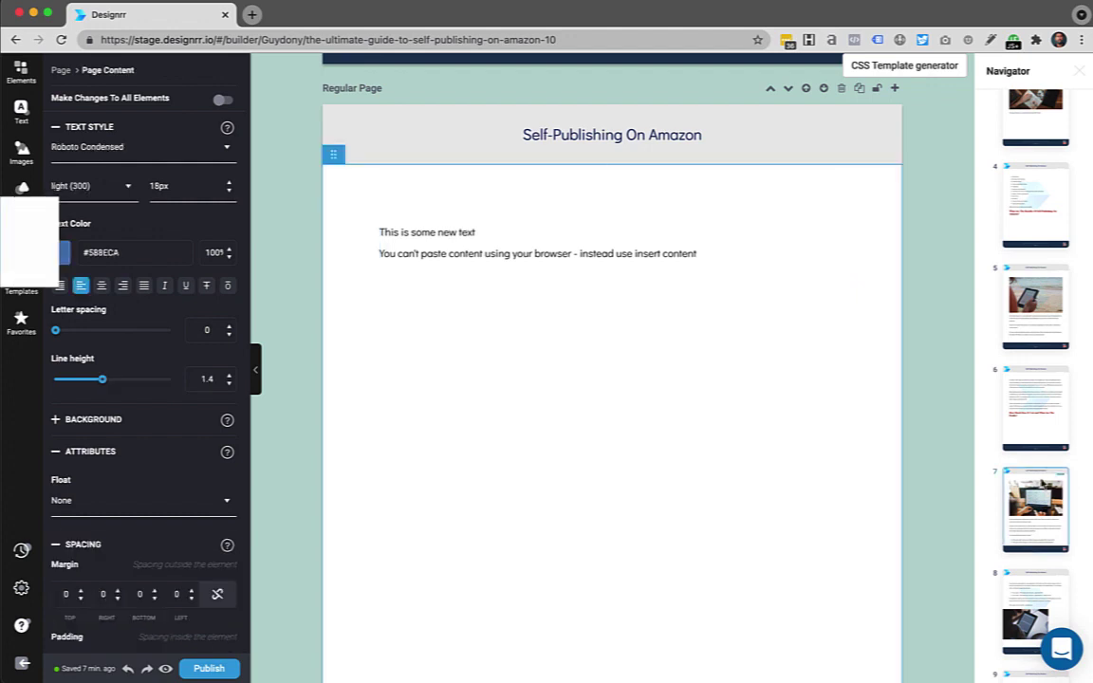
Start a content import from page 12 with copy and paste as the source.
scroll(1032, 479, down, 10)
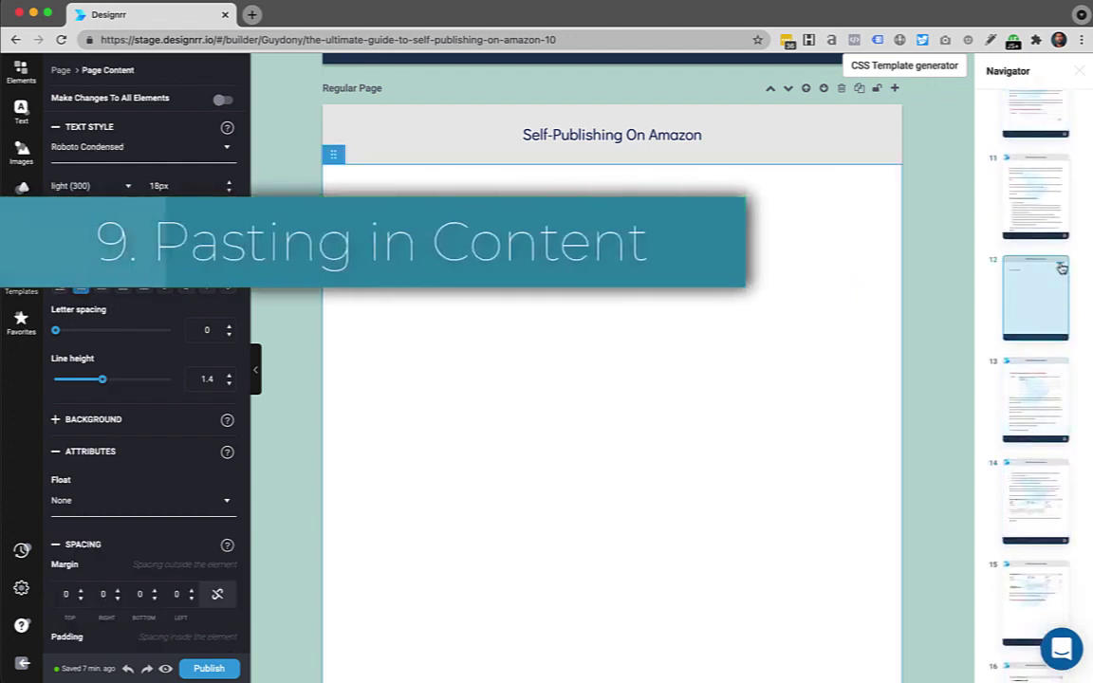
click(1058, 273)
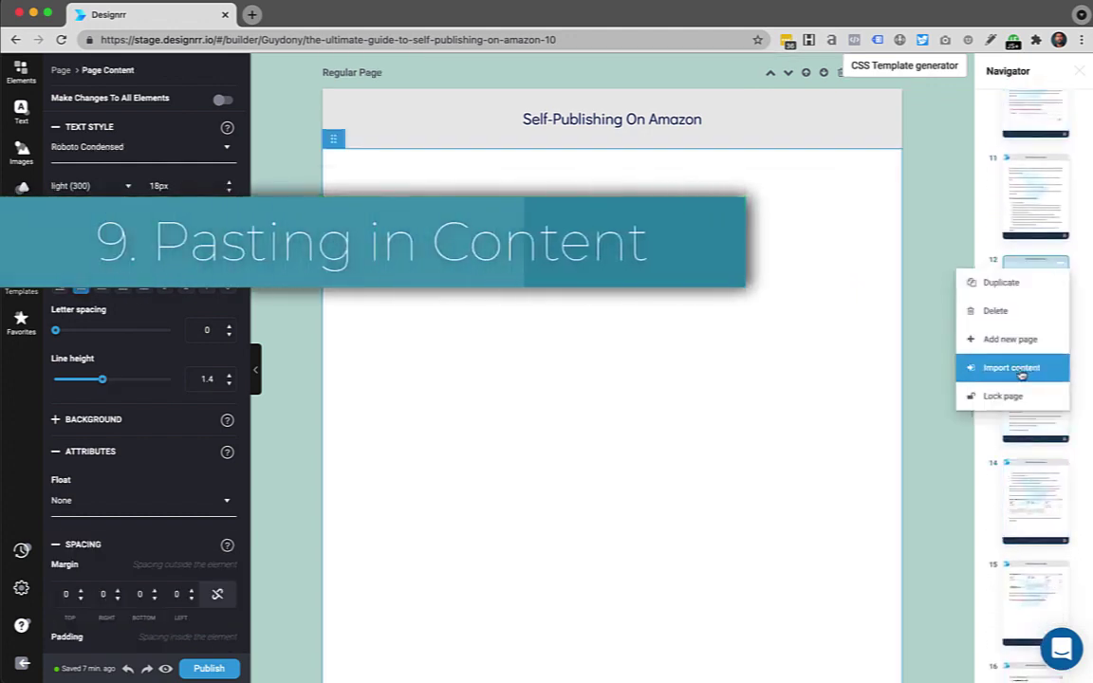
click(948, 366)
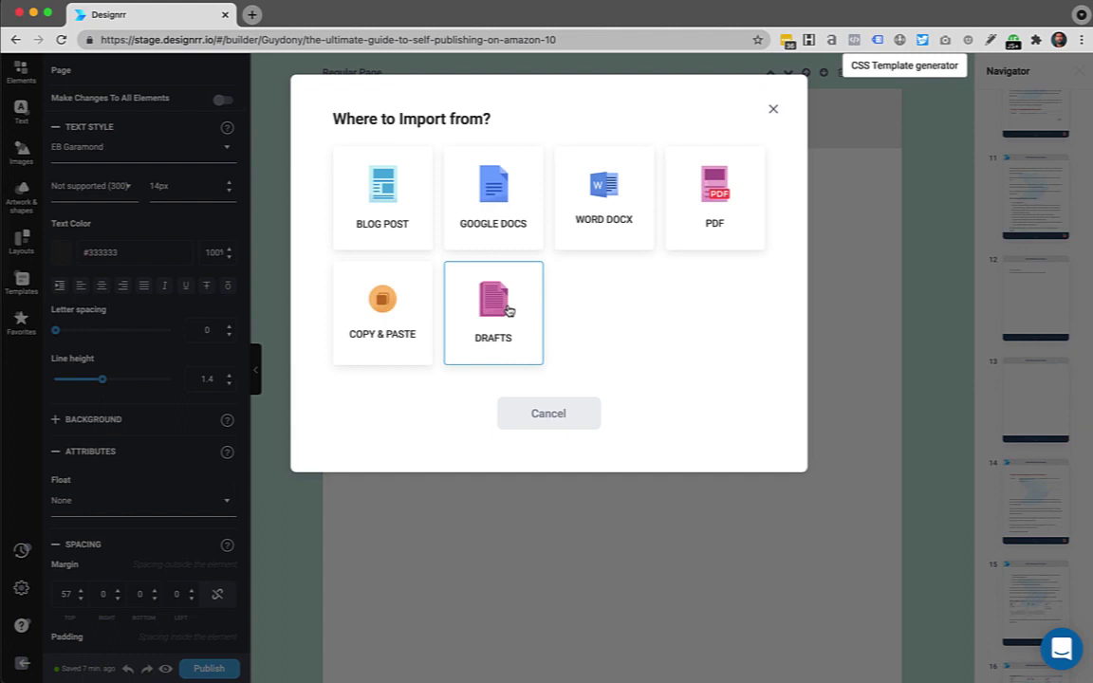
click(392, 327)
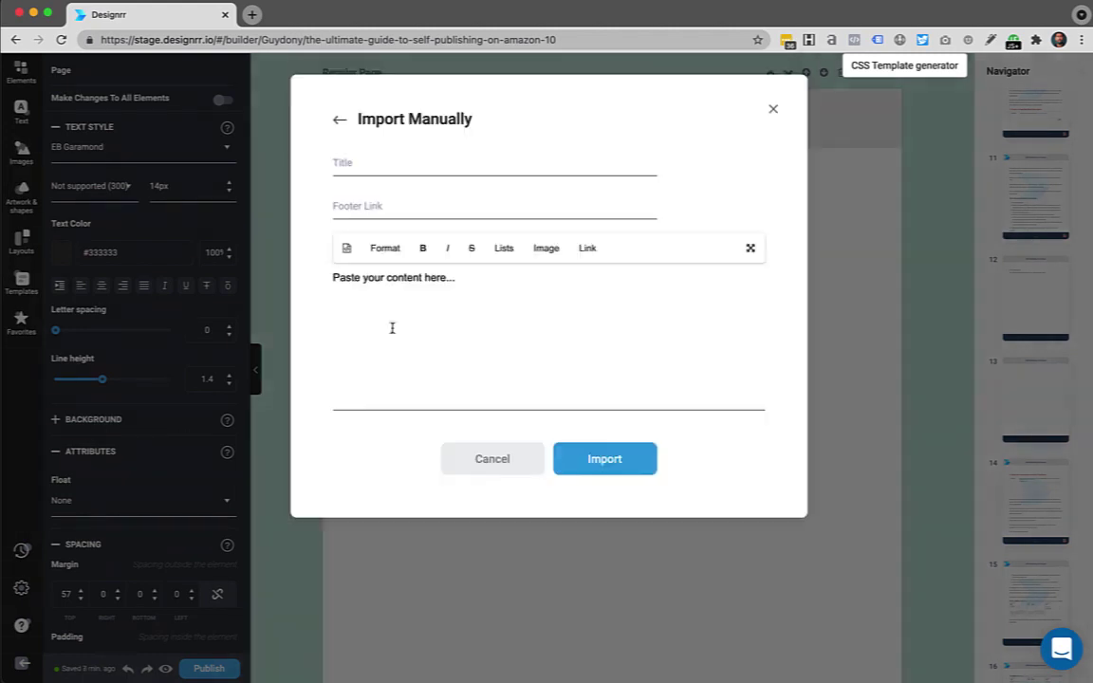
Enter "this is my new pasted content" as the manual import text and import it into the book.
click(451, 327)
key(super+a)
text(this is )
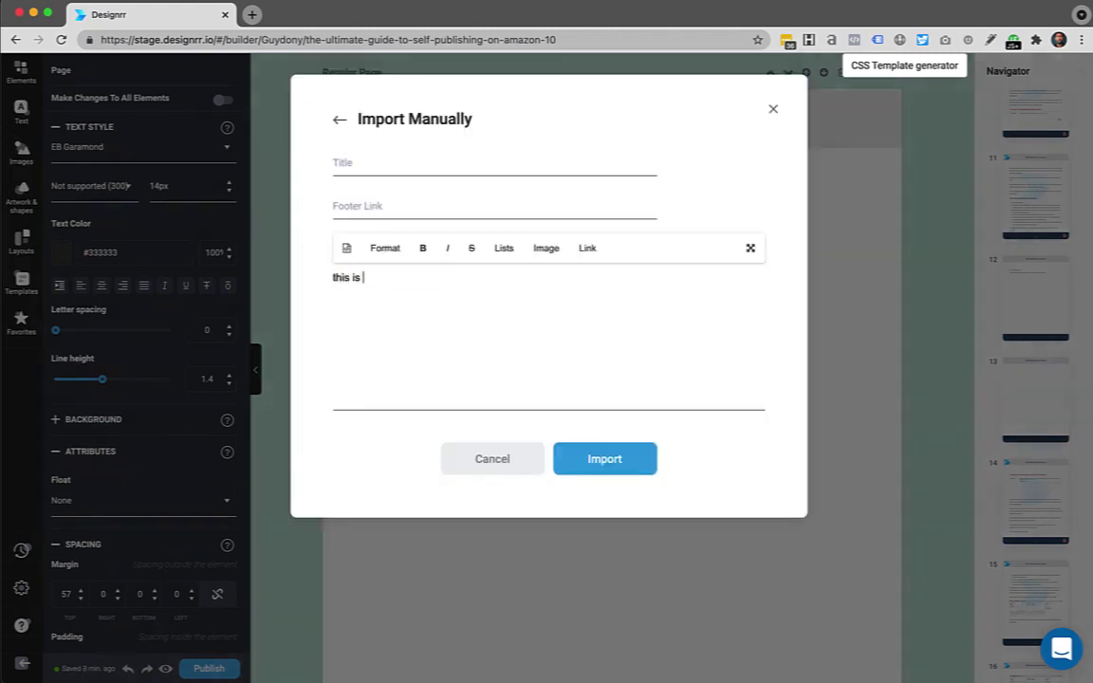
text(my new pasted content)
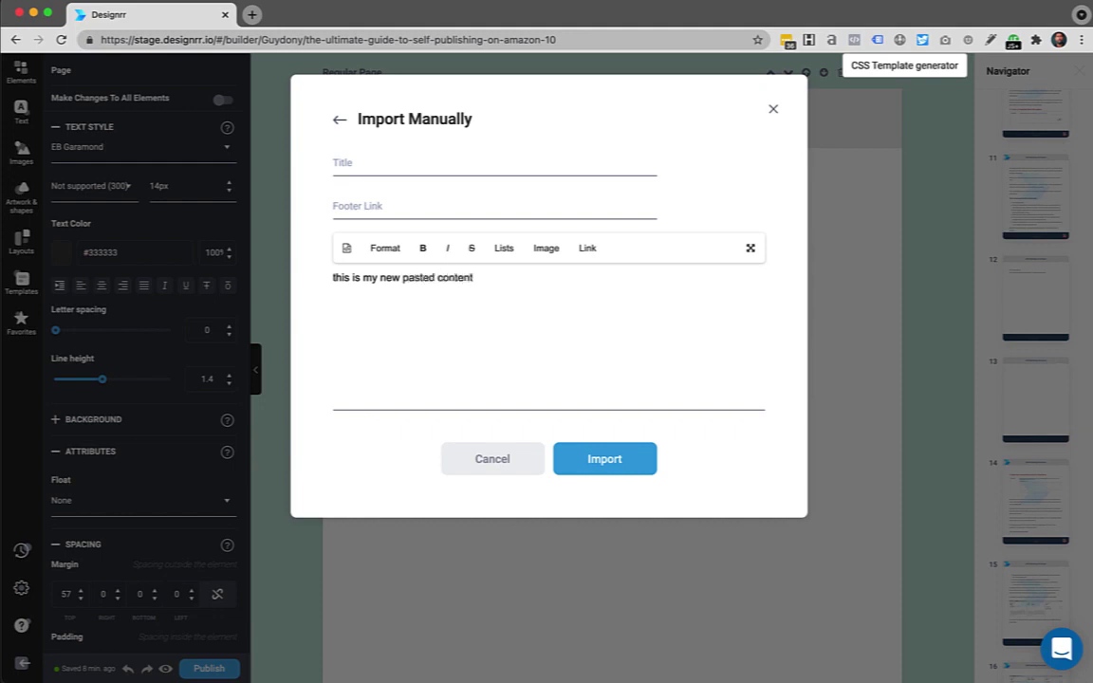
click(621, 458)
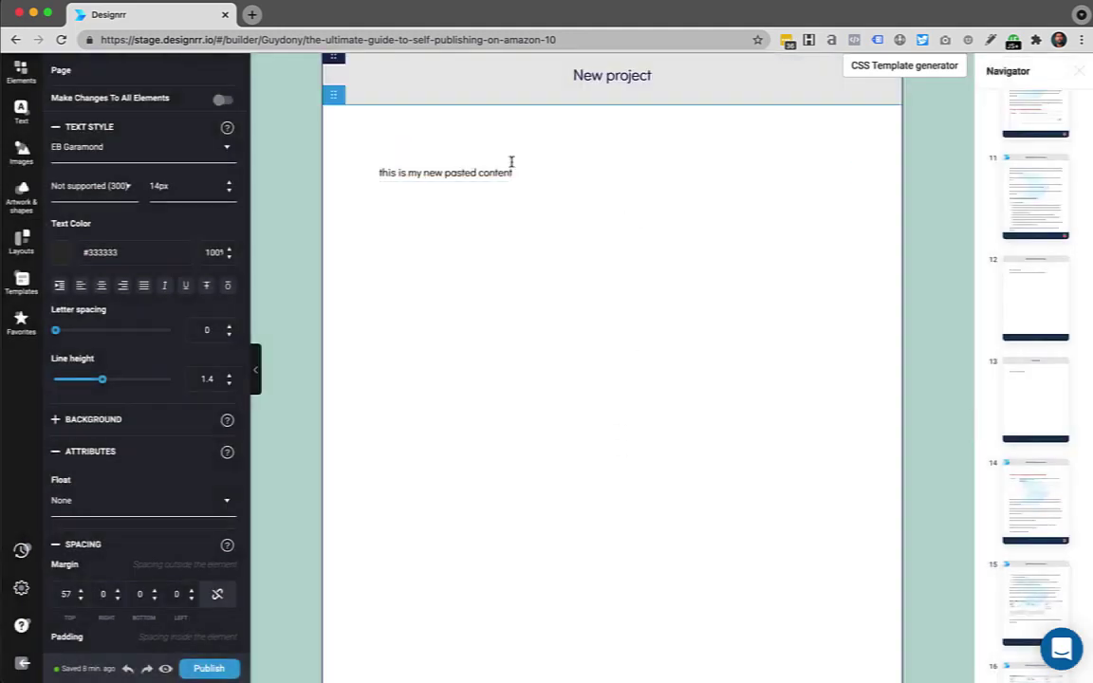
click(454, 519)
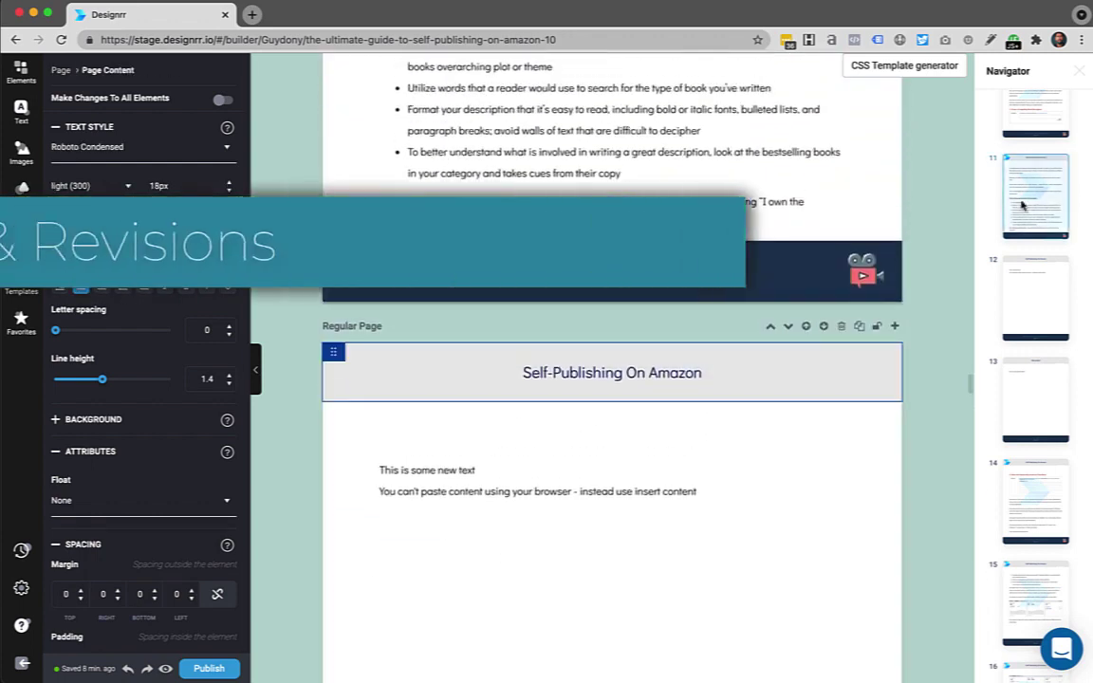
Preview the server revision from July 13th, 2021 13:27, close it without reverting, and show the browser backups.
click(1021, 204)
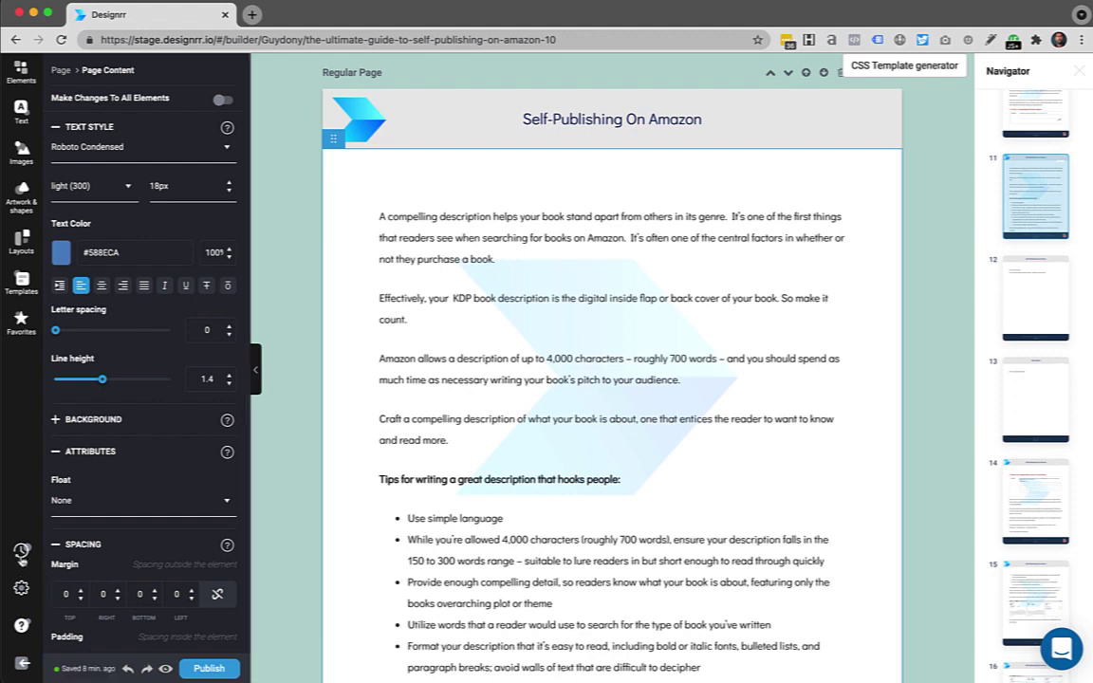
click(21, 551)
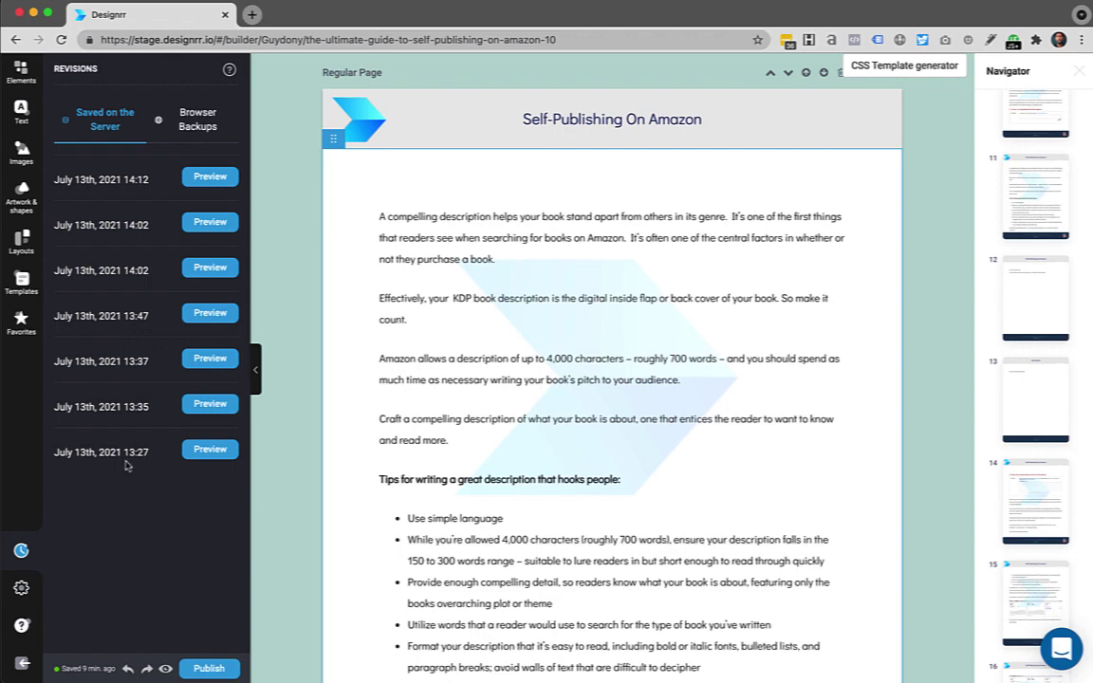
click(210, 450)
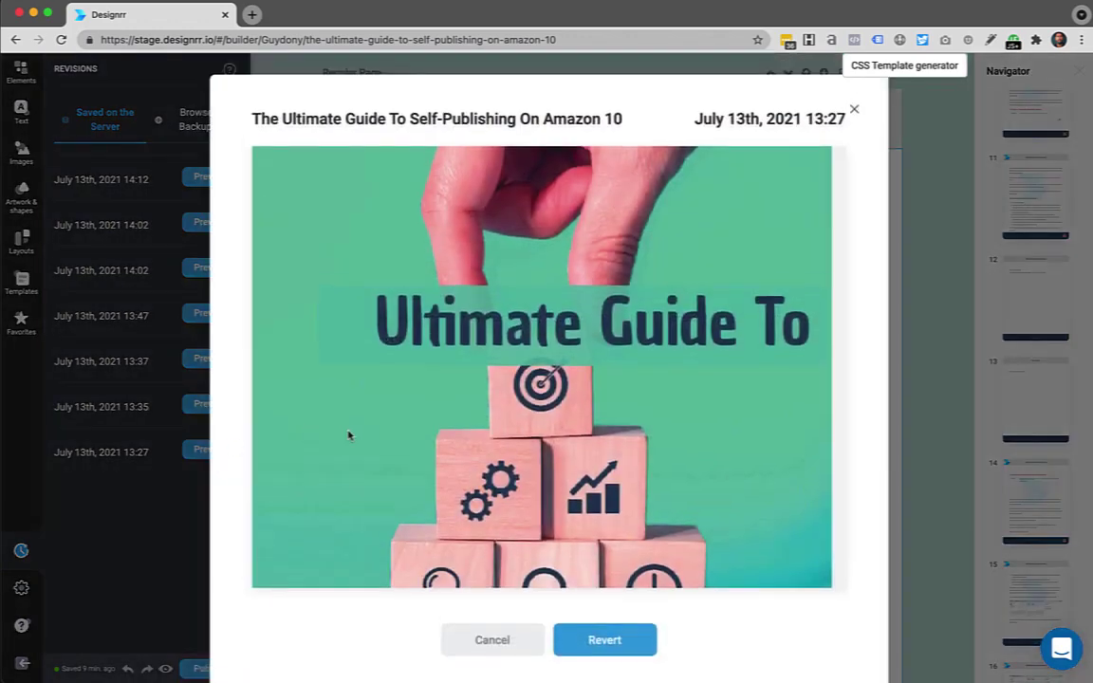
scroll(366, 441, down, 10)
scroll(377, 448, down, 20)
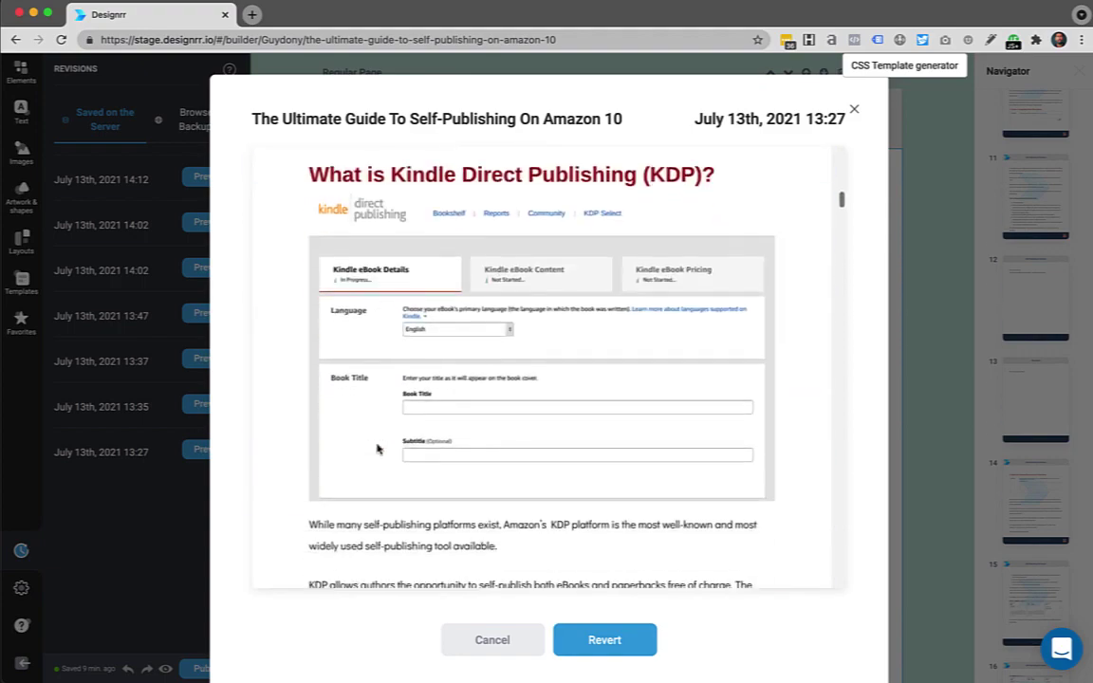
scroll(376, 448, down, 2)
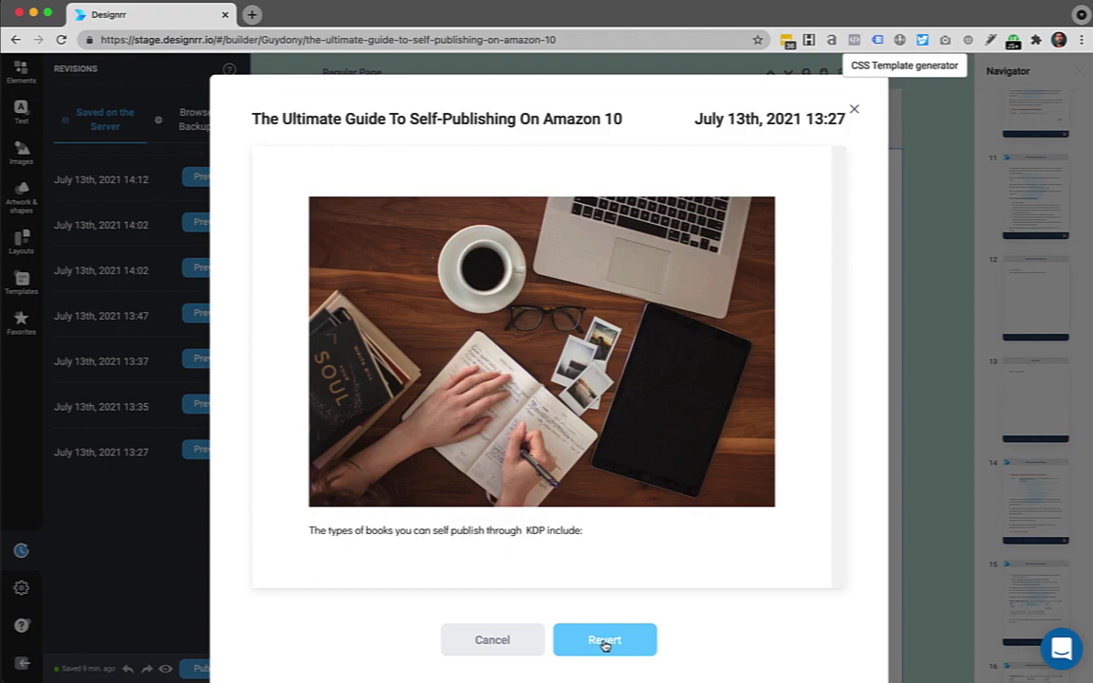
click(491, 641)
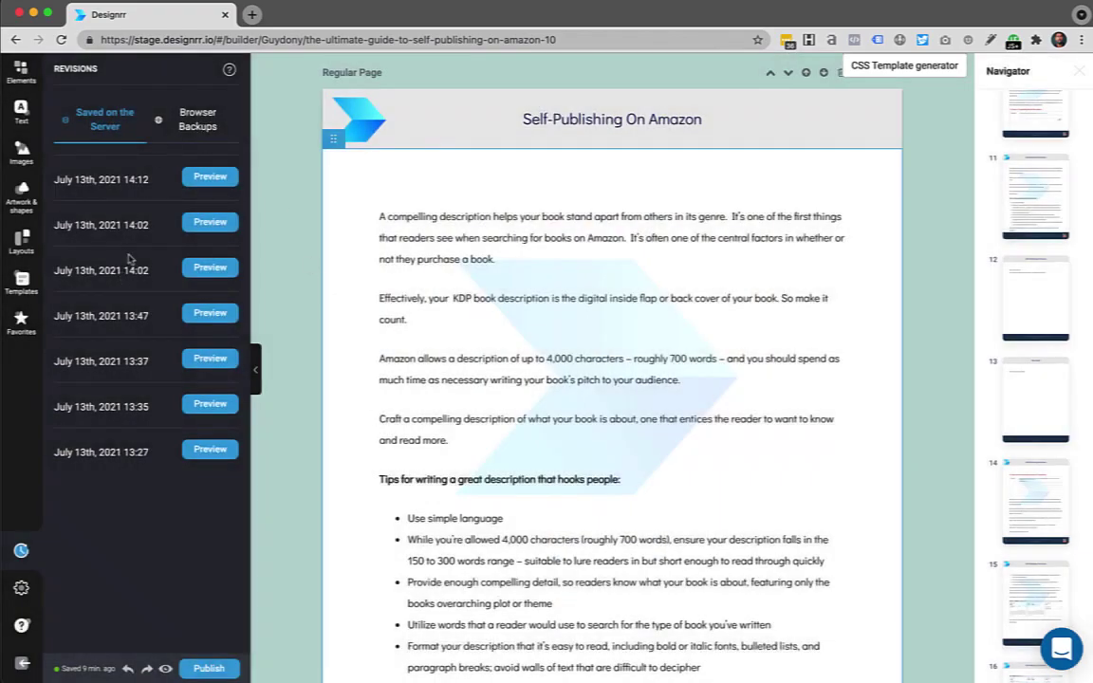
click(190, 117)
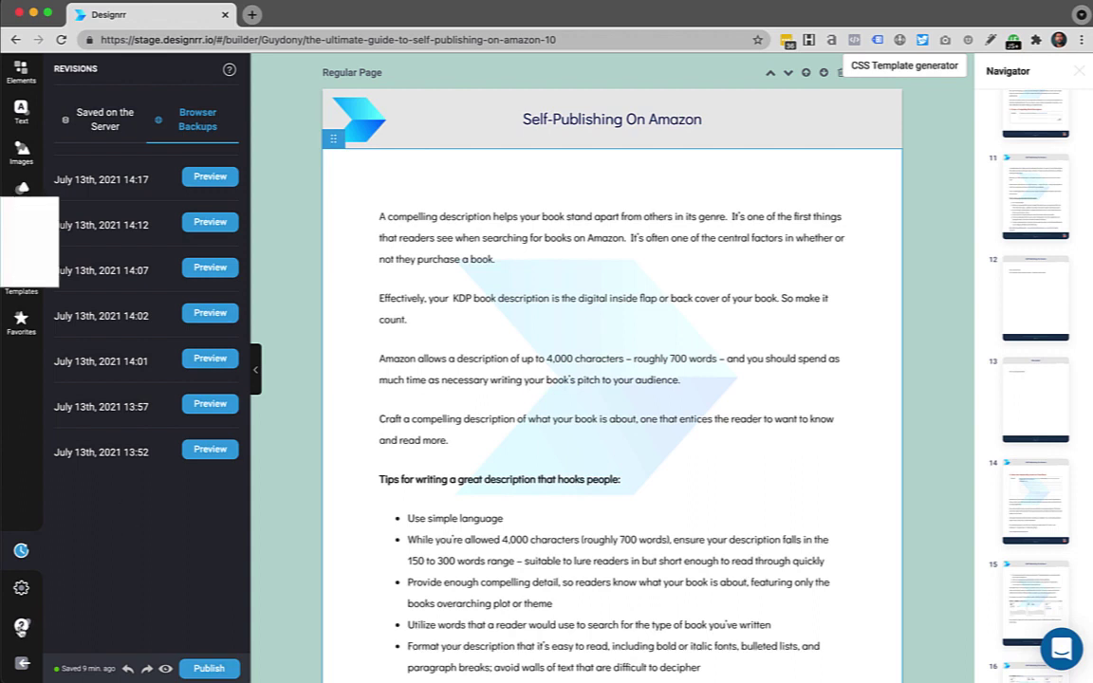
Open the help resources and how-to guides.
click(21, 626)
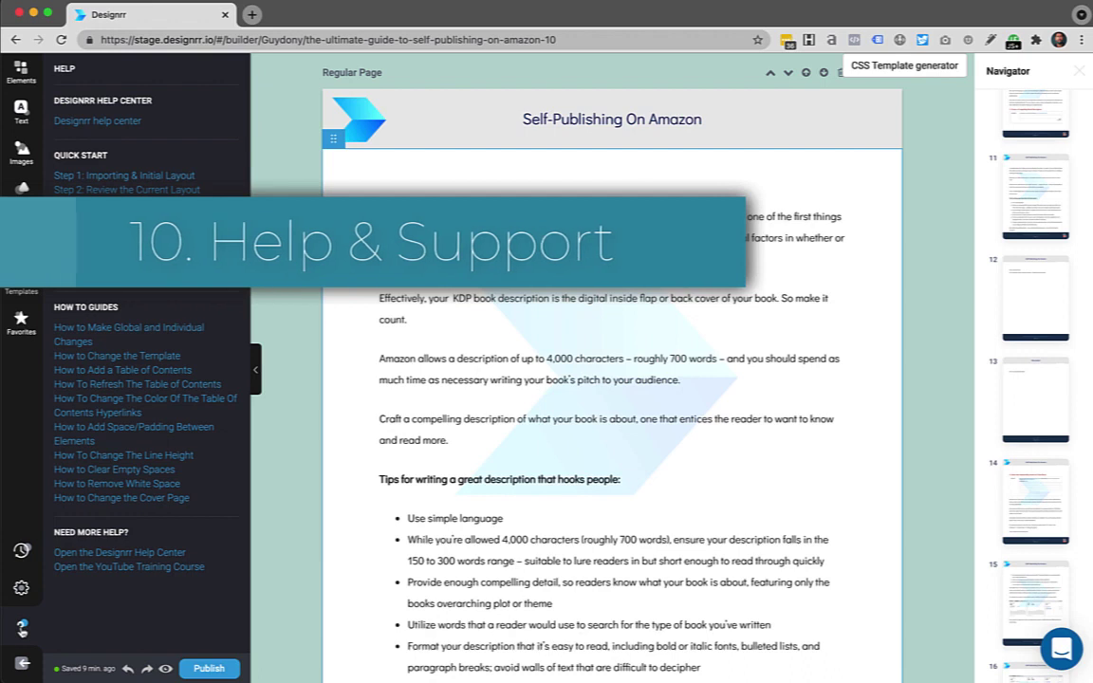